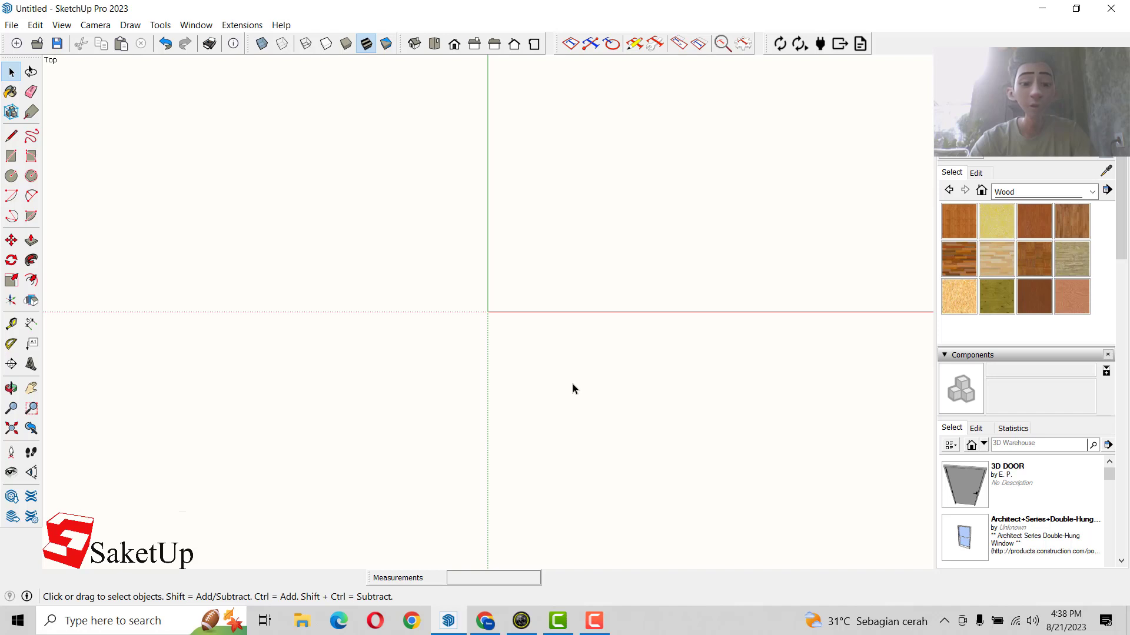
Step: Draw a square on the ground plane with one corner at the origin
{"action": "key", "text": "r"}
{"action": "left_click", "coordinate": [487, 311]}
{"action": "type", "text": "500,5"}
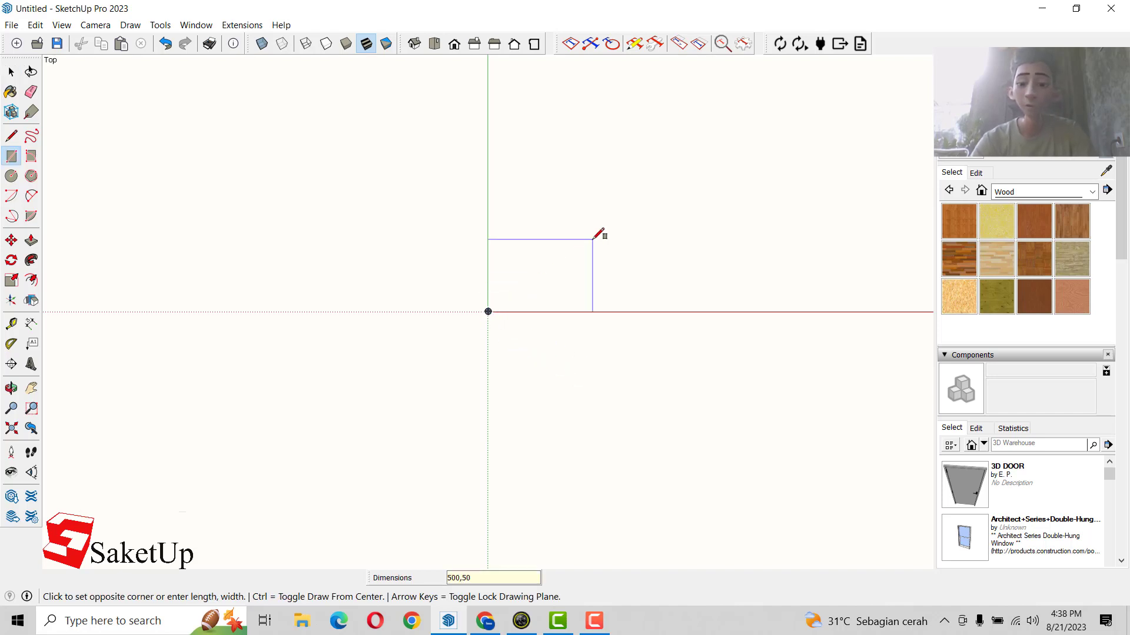
{"action": "type", "text": "0"}
{"action": "key", "text": "Return"}
{"action": "key", "text": "space"}
Step: Push the square up to a typed exact height, forming a solid box
{"action": "mouse_move", "coordinate": [600, 234]}
{"action": "middle_mouse_down"}
{"action": "mouse_move", "coordinate": [597, 418]}
{"action": "mouse_move", "coordinate": [381, 230]}
{"action": "middle_mouse_up"}
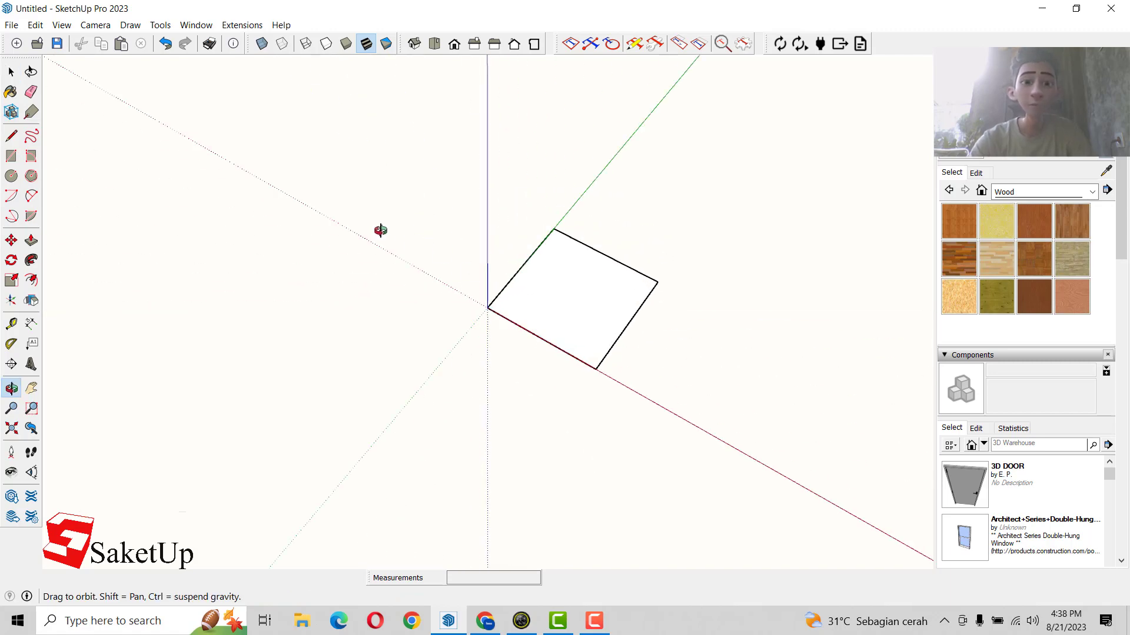
{"action": "scroll", "coordinate": [518, 265], "scroll_direction": "up", "scroll_amount": 2}
{"action": "scroll", "coordinate": [638, 386], "scroll_direction": "up", "scroll_amount": 3}
{"action": "mouse_move", "coordinate": [639, 386]}
{"action": "middle_mouse_down"}
{"action": "mouse_move", "coordinate": [492, 396]}
{"action": "mouse_move", "coordinate": [521, 322]}
{"action": "middle_mouse_up"}
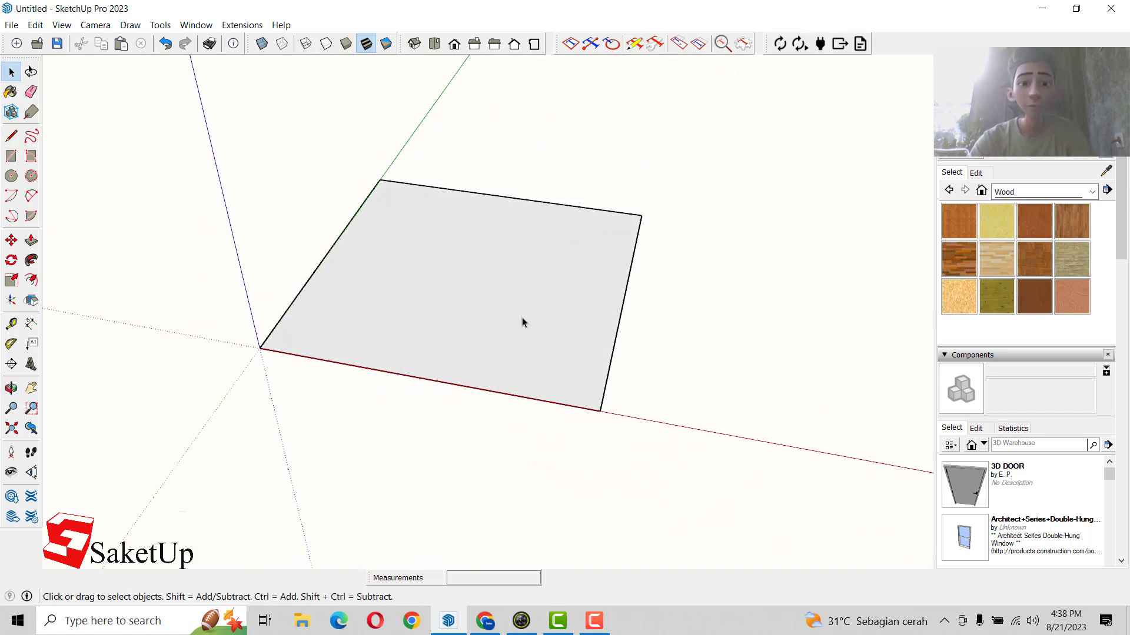
{"action": "key", "text": "p"}
{"action": "left_click", "coordinate": [501, 327]}
{"action": "scroll", "coordinate": [521, 173], "scroll_direction": "down", "scroll_amount": 2}
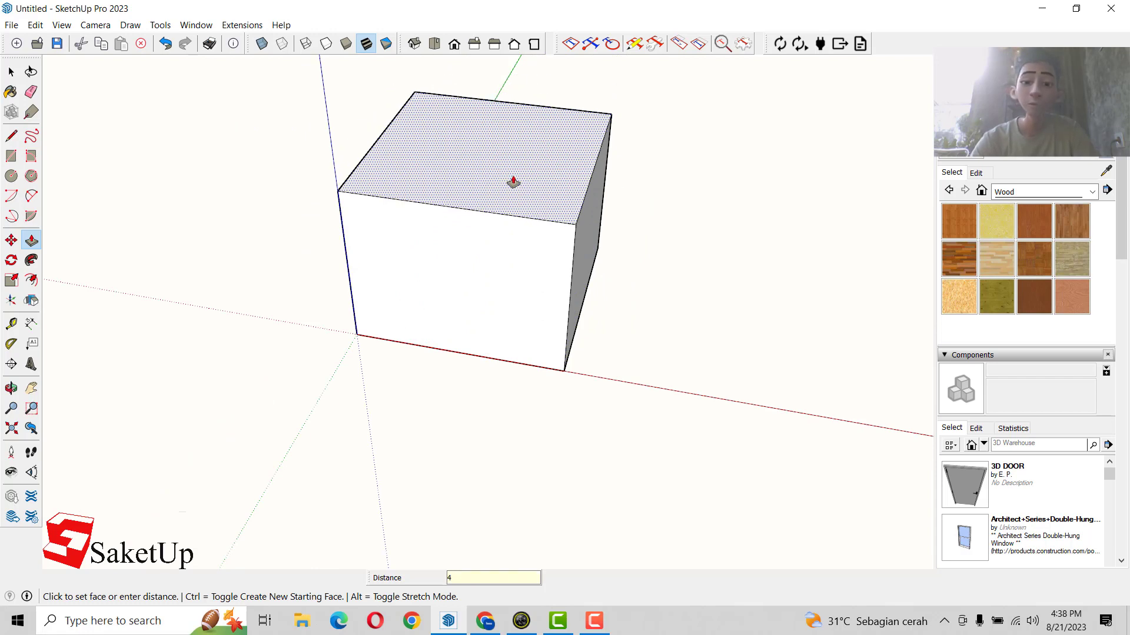
{"action": "type", "text": "00"}
{"action": "key", "text": "Return"}
{"action": "key", "text": "space"}
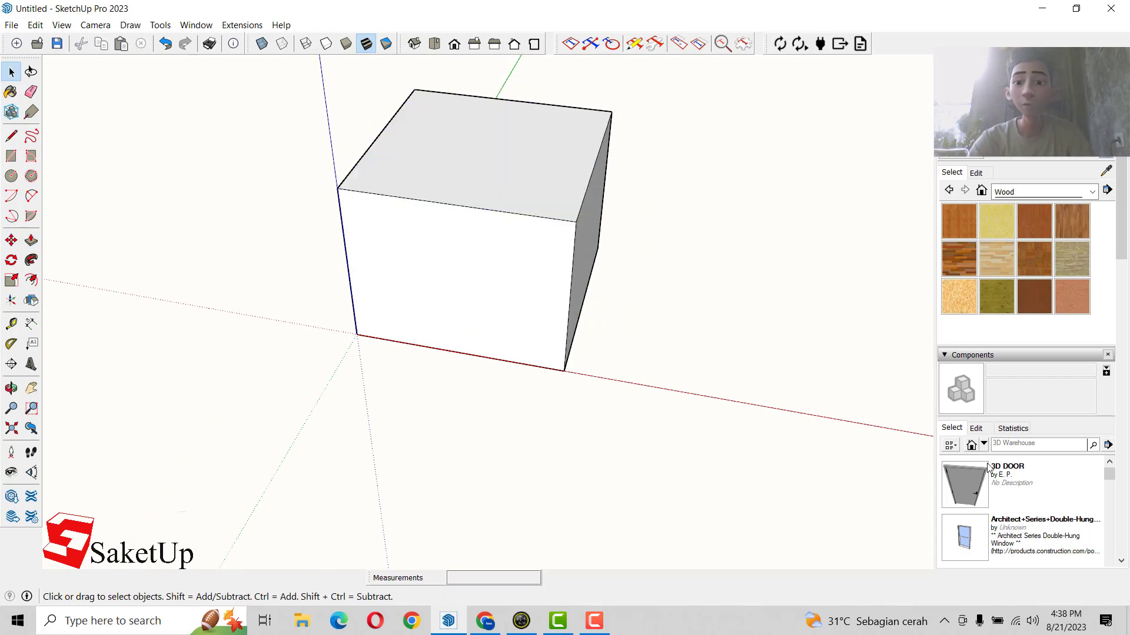
Step: Place the jendela 1 window component on the box's front wall
{"action": "scroll", "coordinate": [1008, 497], "scroll_direction": "down", "scroll_amount": 1}
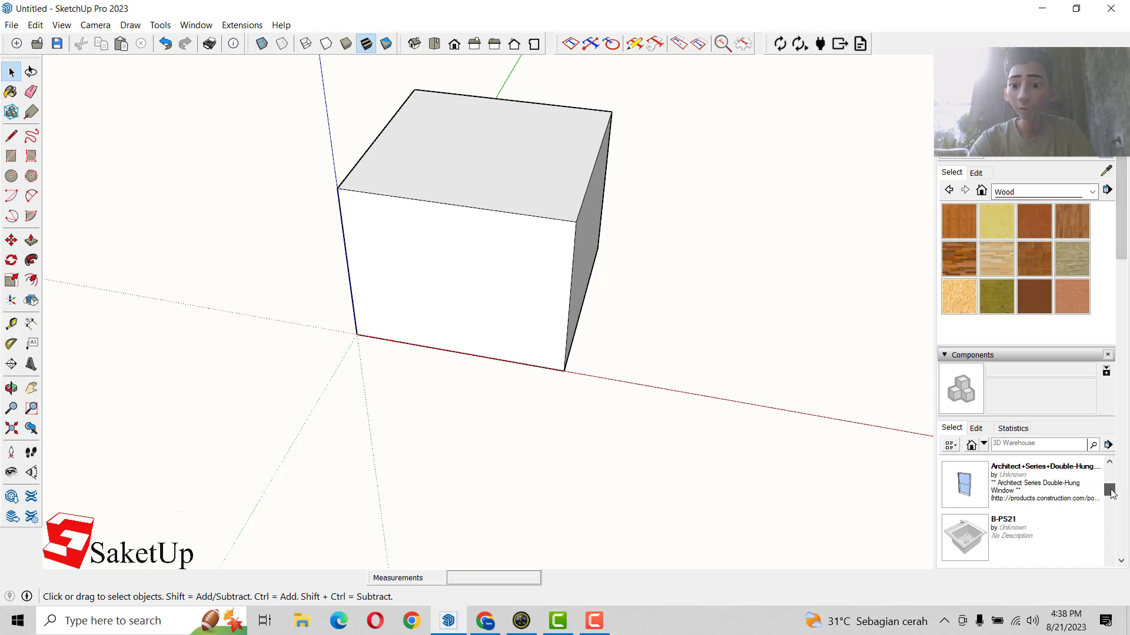
{"action": "scroll", "coordinate": [1053, 495], "scroll_direction": "down", "scroll_amount": 1}
{"action": "scroll", "coordinate": [1054, 494], "scroll_direction": "down", "scroll_amount": 1}
{"action": "left_click", "coordinate": [965, 482]}
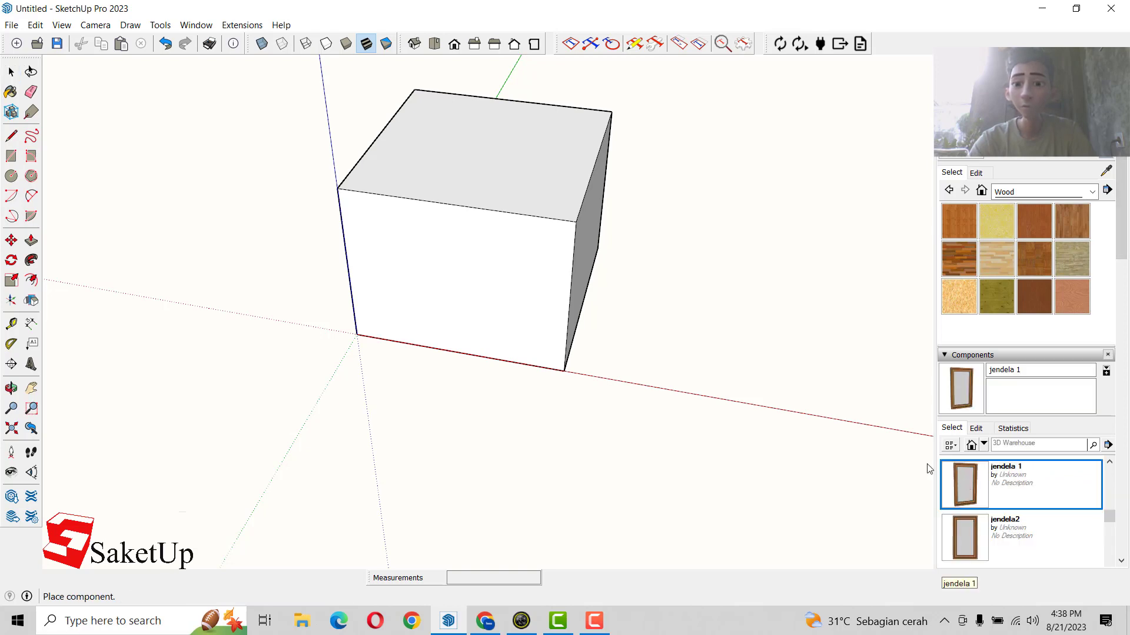
{"action": "left_click", "coordinate": [370, 301]}
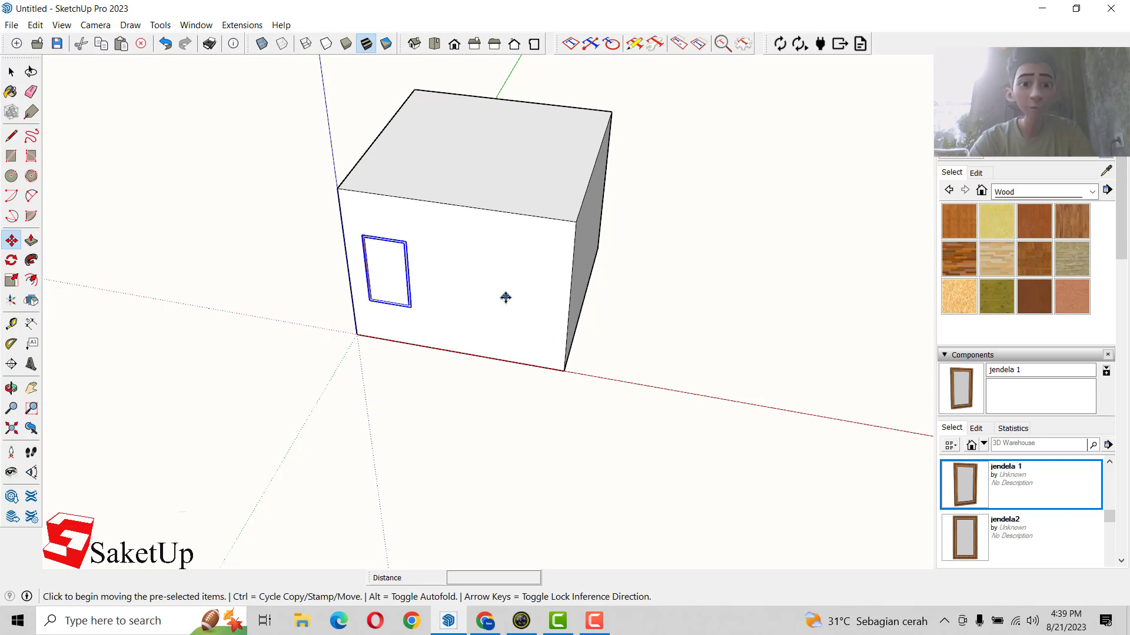
Step: Place the jendela2 window to the right of jendela 1
{"action": "left_click", "coordinate": [966, 540]}
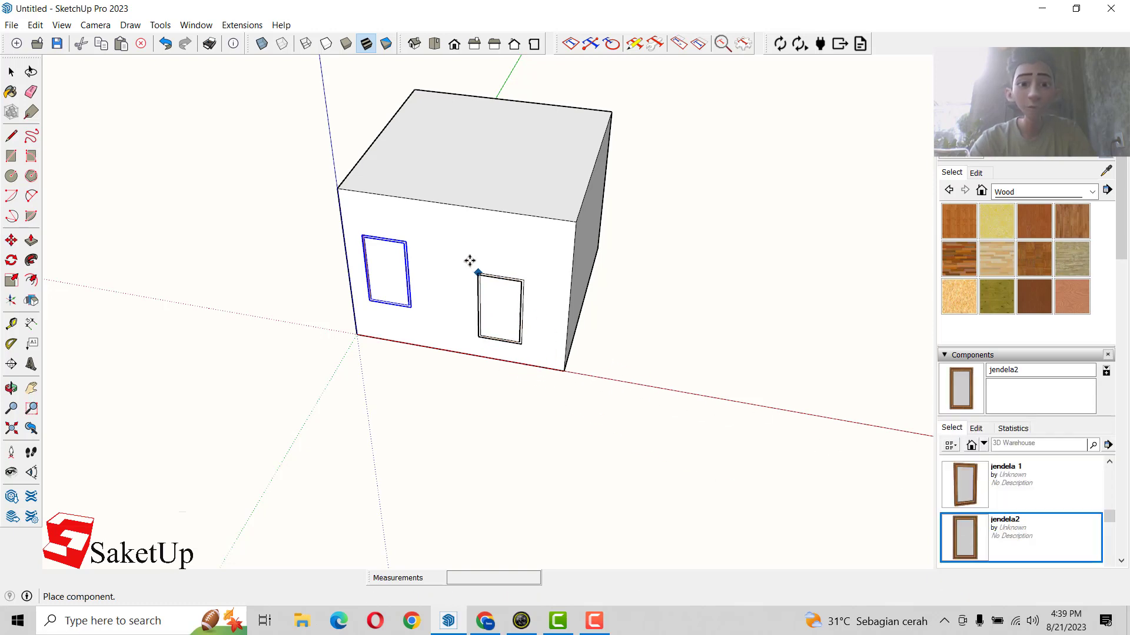
{"action": "left_click", "coordinate": [431, 242]}
{"action": "mouse_move", "coordinate": [431, 242]}
{"action": "middle_mouse_down"}
{"action": "mouse_move", "coordinate": [558, 221]}
{"action": "mouse_move", "coordinate": [529, 239]}
{"action": "mouse_move", "coordinate": [409, 182]}
{"action": "middle_mouse_up"}
{"action": "scroll", "coordinate": [421, 226], "scroll_direction": "up", "scroll_amount": 3}
{"action": "scroll", "coordinate": [556, 238], "scroll_direction": "up", "scroll_amount": 3}
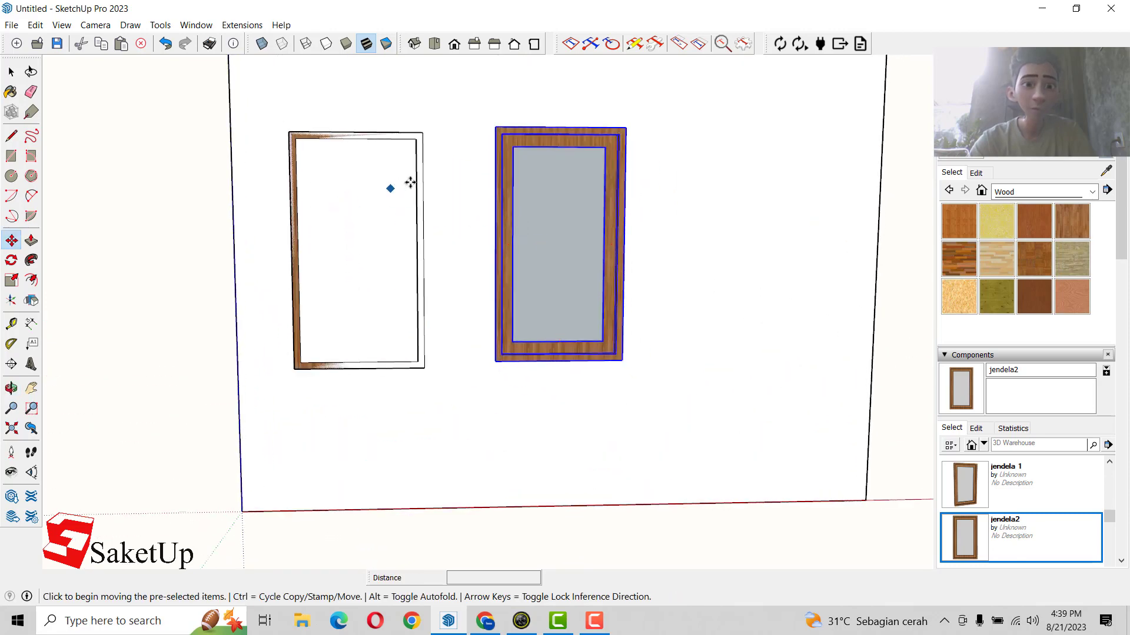
{"action": "scroll", "coordinate": [467, 194], "scroll_direction": "down", "scroll_amount": 3}
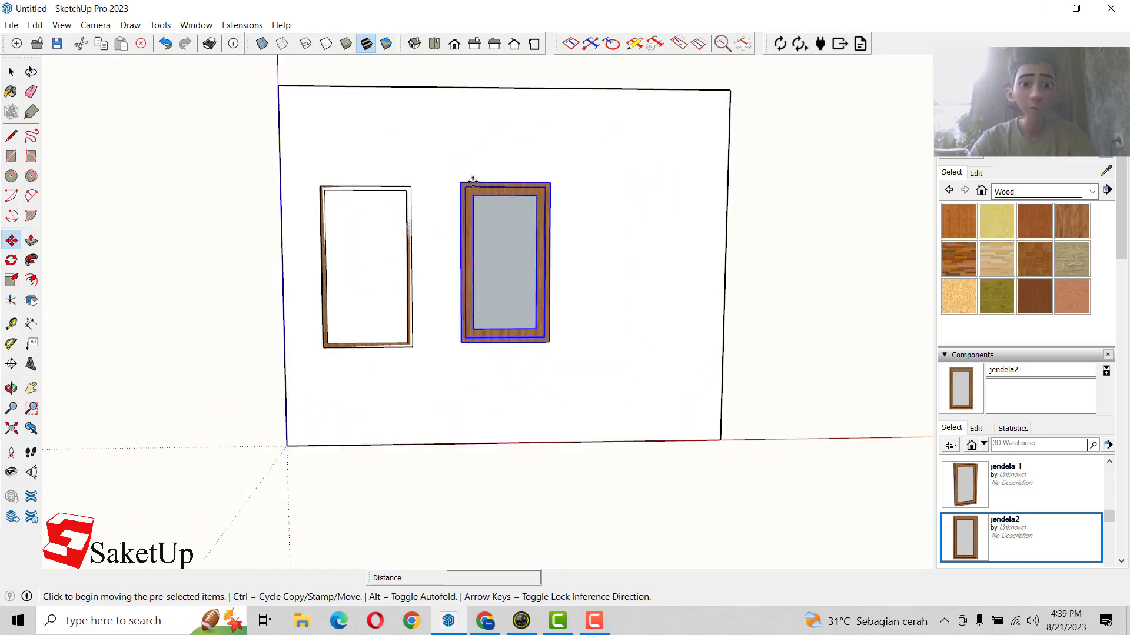
Step: Copy the jendela2 window further right along the front wall
{"action": "key", "text": "ctrl"}
{"action": "left_click", "coordinate": [472, 181]}
{"action": "left_click", "coordinate": [598, 183]}
{"action": "scroll", "coordinate": [401, 217], "scroll_direction": "down", "scroll_amount": 2}
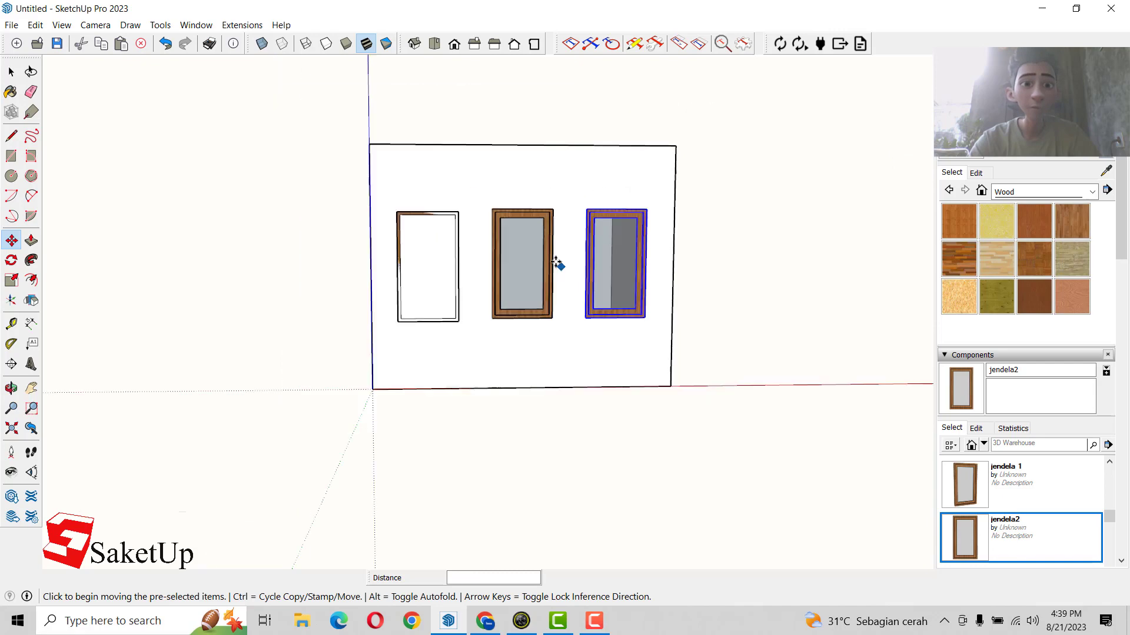
{"action": "middle_click_drag", "start_coordinate": [492, 235], "coordinate": [379, 220]}
Step: Push the box's left side face outward to lengthen the building
{"action": "key", "text": "p"}
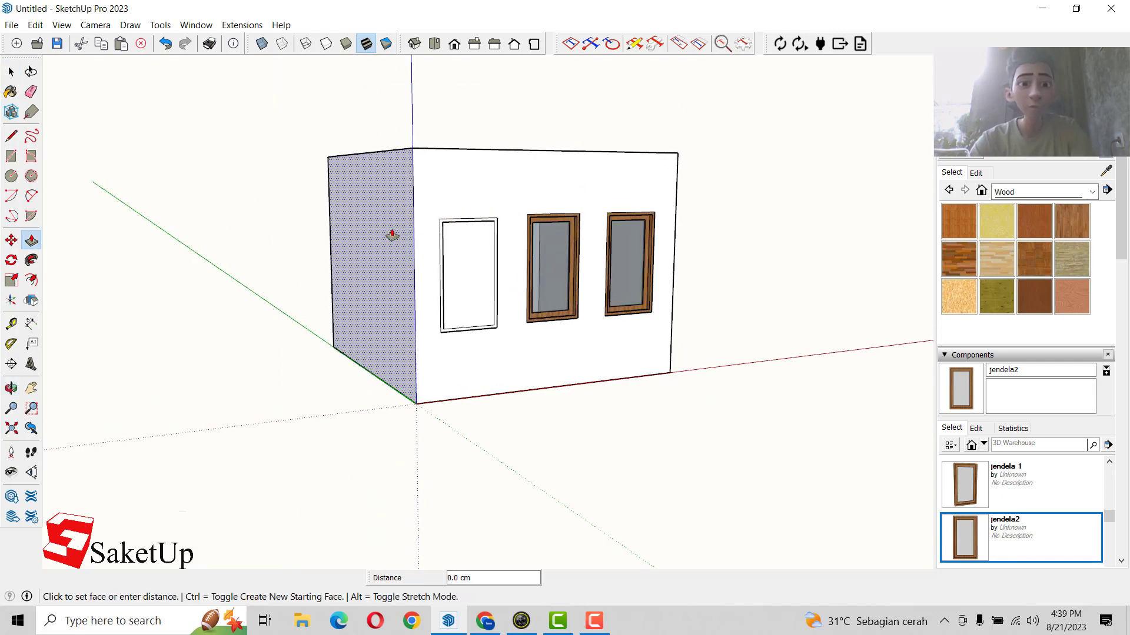
{"action": "left_click", "coordinate": [391, 235]}
{"action": "left_click", "coordinate": [199, 267]}
{"action": "key", "text": "space"}
Step: Copy the plain white window to the left as a fourth window
{"action": "left_click", "coordinate": [462, 225]}
{"action": "scroll", "coordinate": [462, 225], "scroll_direction": "up", "scroll_amount": 2}
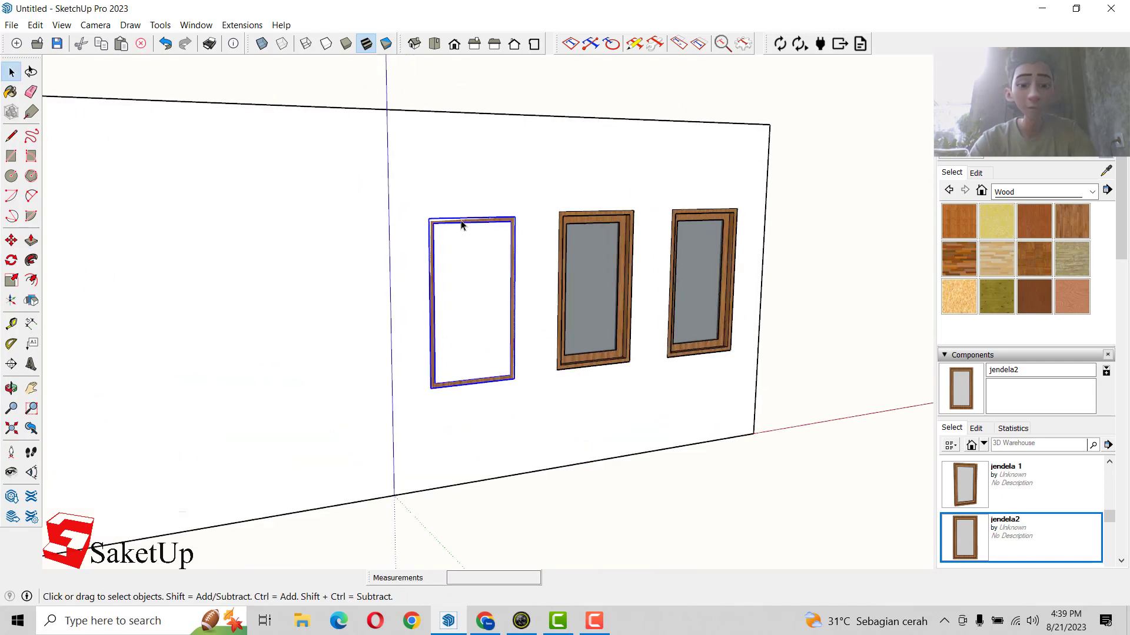
{"action": "key", "text": "m"}
{"action": "key", "text": "ctrl"}
{"action": "left_click", "coordinate": [462, 226]}
{"action": "left_click", "coordinate": [330, 230]}
{"action": "mouse_move", "coordinate": [330, 230]}
{"action": "middle_mouse_down"}
{"action": "mouse_move", "coordinate": [576, 239]}
{"action": "mouse_move", "coordinate": [673, 290]}
{"action": "middle_mouse_up"}
{"action": "key", "text": "space"}
Step: Lower the rightmost window's bottom rail to turn it into a tall door
{"action": "scroll", "coordinate": [636, 342], "scroll_direction": "down", "scroll_amount": 2}
{"action": "middle_click_drag", "start_coordinate": [637, 342], "coordinate": [634, 335]}
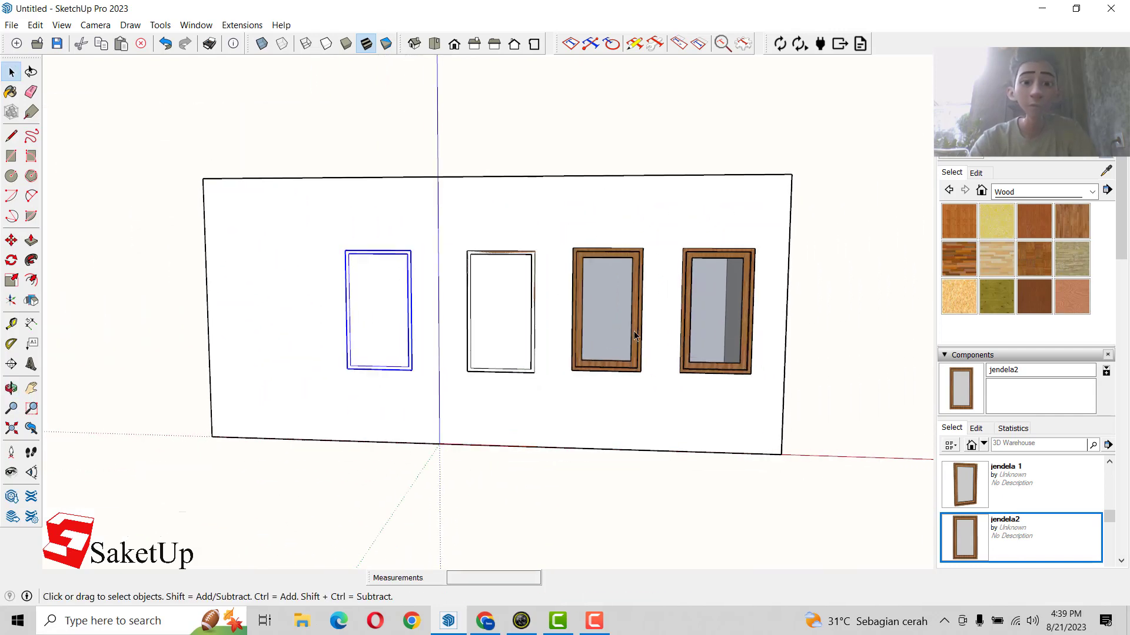
{"action": "right_click", "coordinate": [744, 371]}
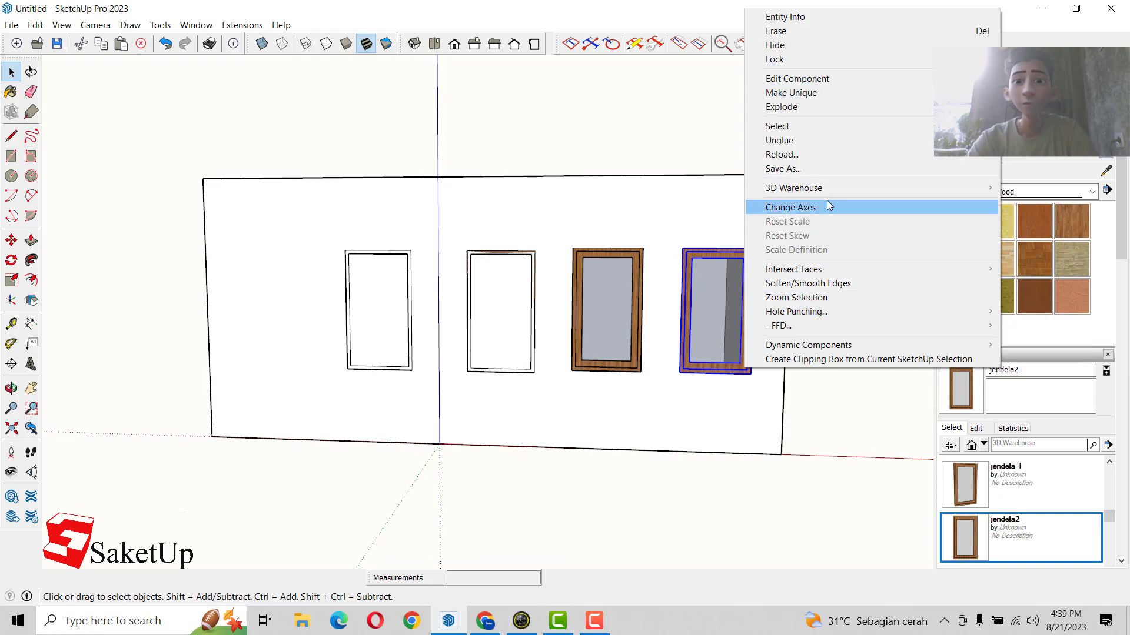
{"action": "left_click", "coordinate": [834, 94]}
{"action": "scroll", "coordinate": [740, 395], "scroll_direction": "up", "scroll_amount": 3}
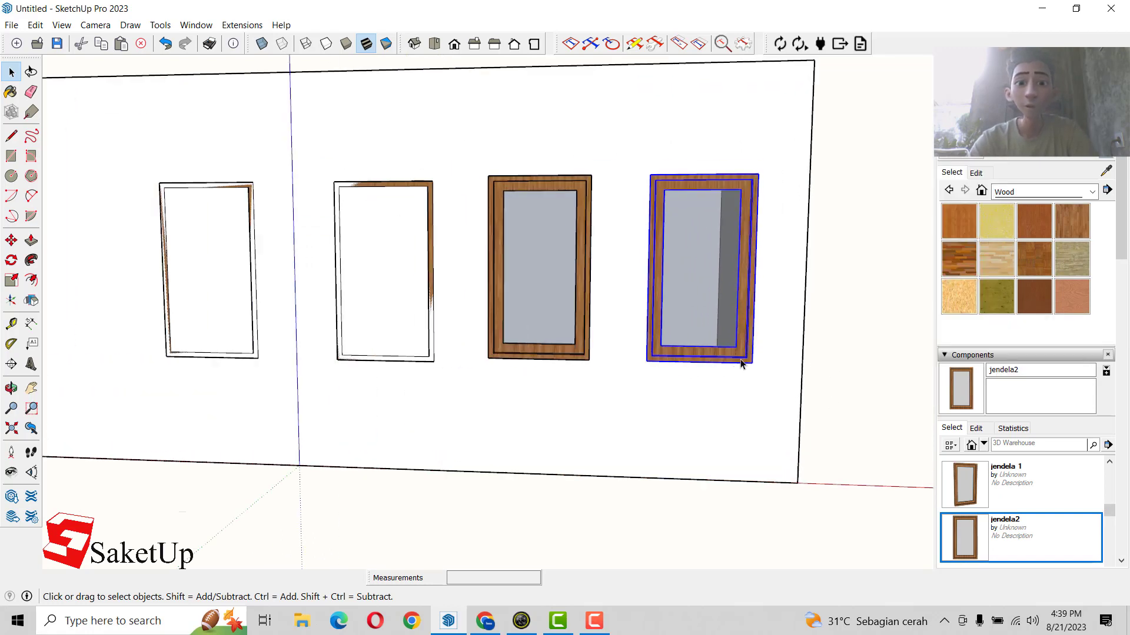
{"action": "double_click", "coordinate": [742, 365]}
{"action": "left_click_drag", "start_coordinate": [630, 306], "coordinate": [803, 441]}
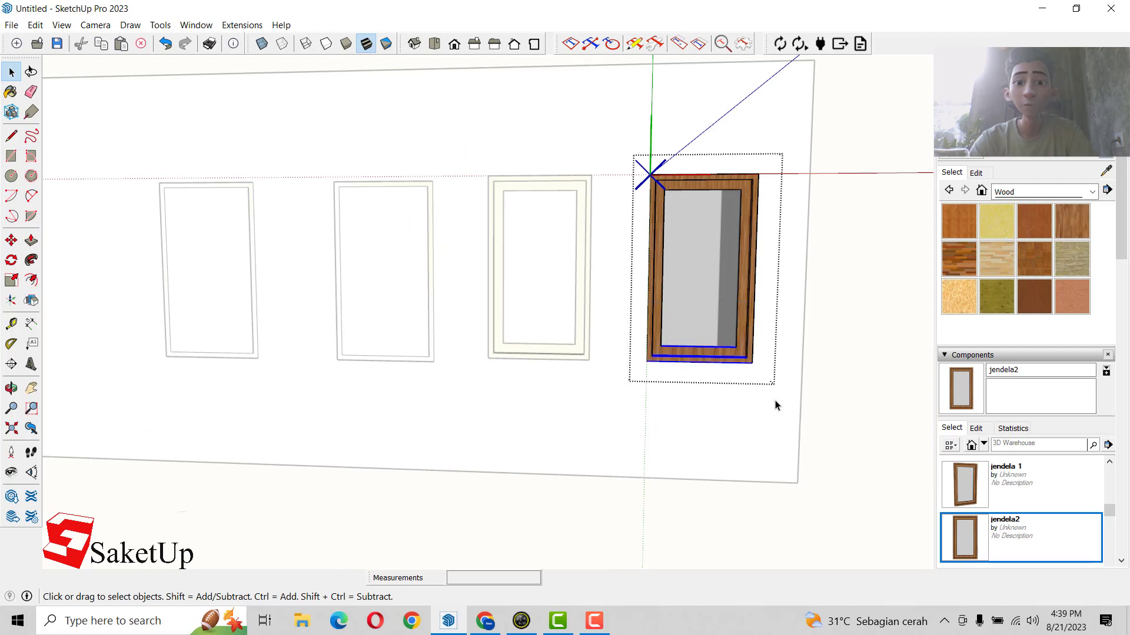
{"action": "key", "text": "m"}
{"action": "left_click", "coordinate": [752, 364]}
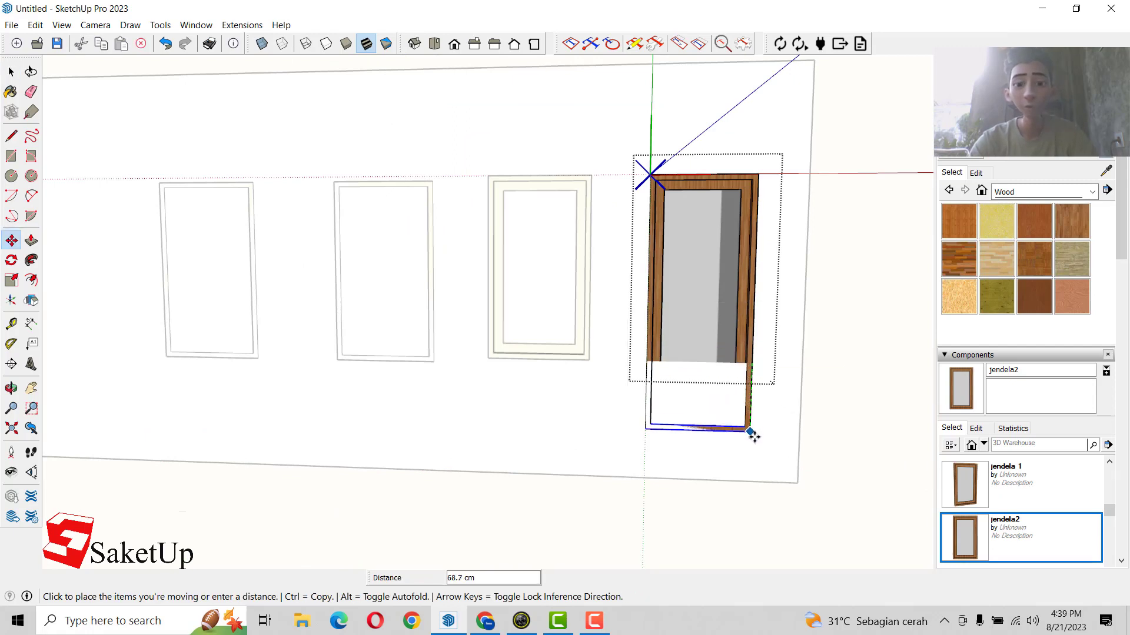
{"action": "left_click", "coordinate": [751, 447]}
{"action": "key", "text": "space"}
{"action": "key", "text": "Escape"}
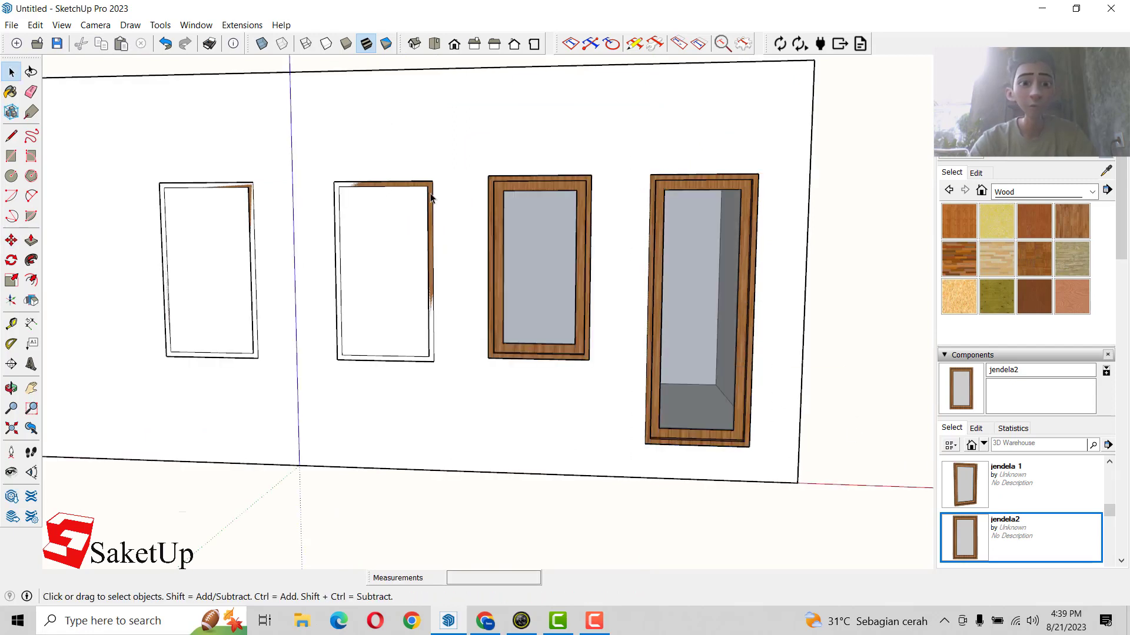
Step: Make the second window a unique component
{"action": "right_click", "coordinate": [430, 198]}
{"action": "left_click", "coordinate": [510, 278]}
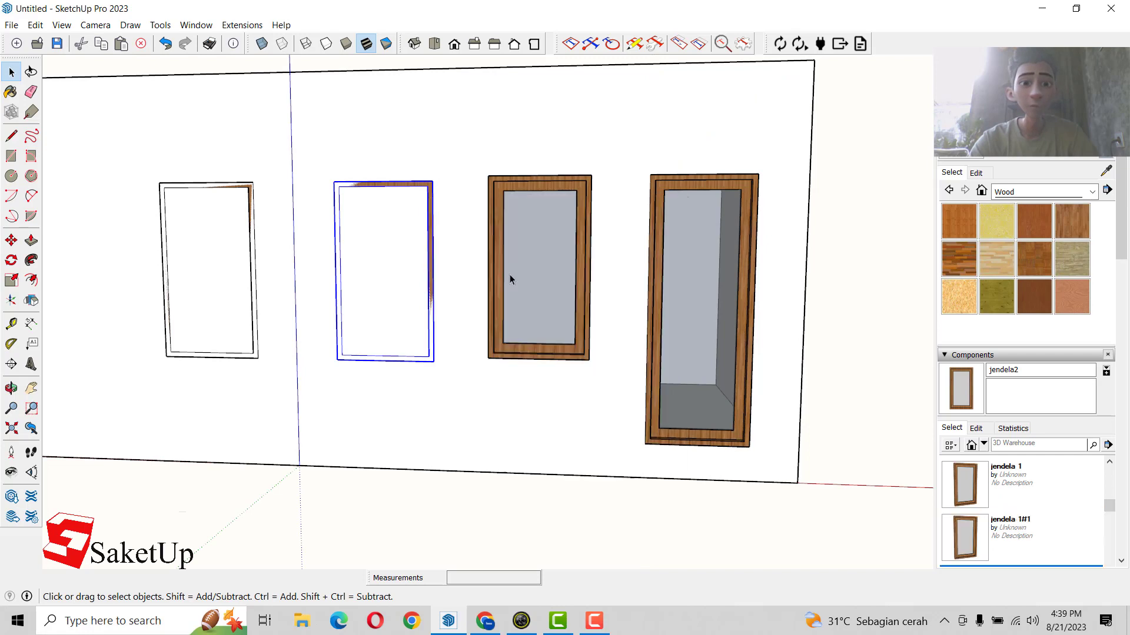
{"action": "double_click", "coordinate": [430, 356]}
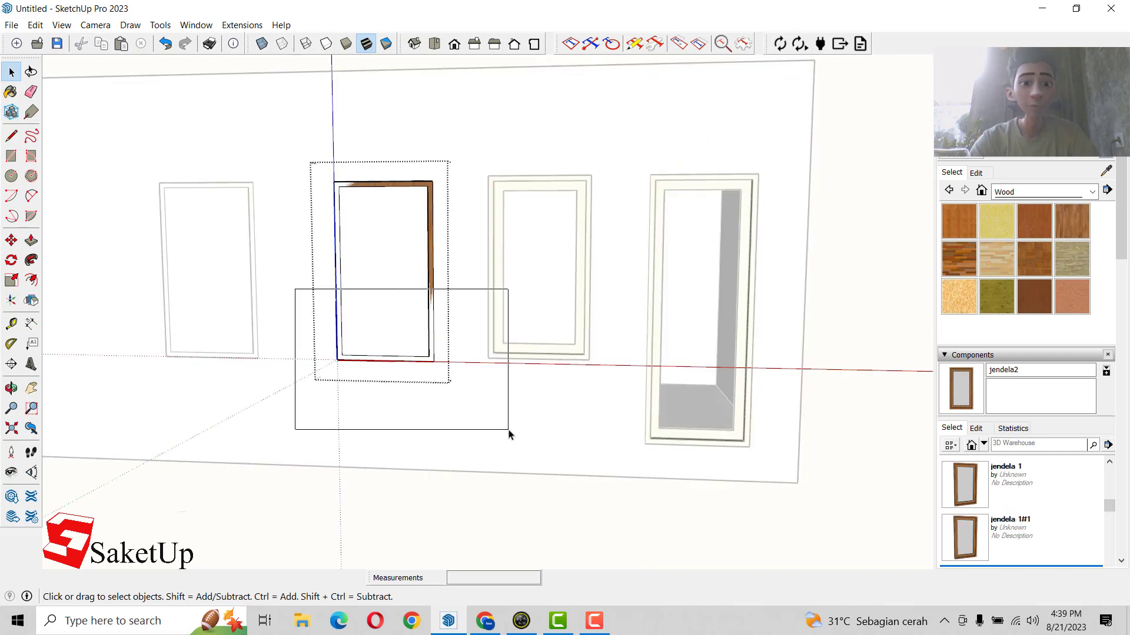
{"action": "left_click", "coordinate": [438, 403]}
Step: Place the jendela 1#1 window at the left end of the side wall
{"action": "scroll", "coordinate": [525, 423], "scroll_direction": "down", "scroll_amount": 3}
{"action": "mouse_move", "coordinate": [822, 336]}
{"action": "middle_mouse_down"}
{"action": "mouse_move", "coordinate": [643, 366]}
{"action": "mouse_move", "coordinate": [514, 332]}
{"action": "middle_mouse_up"}
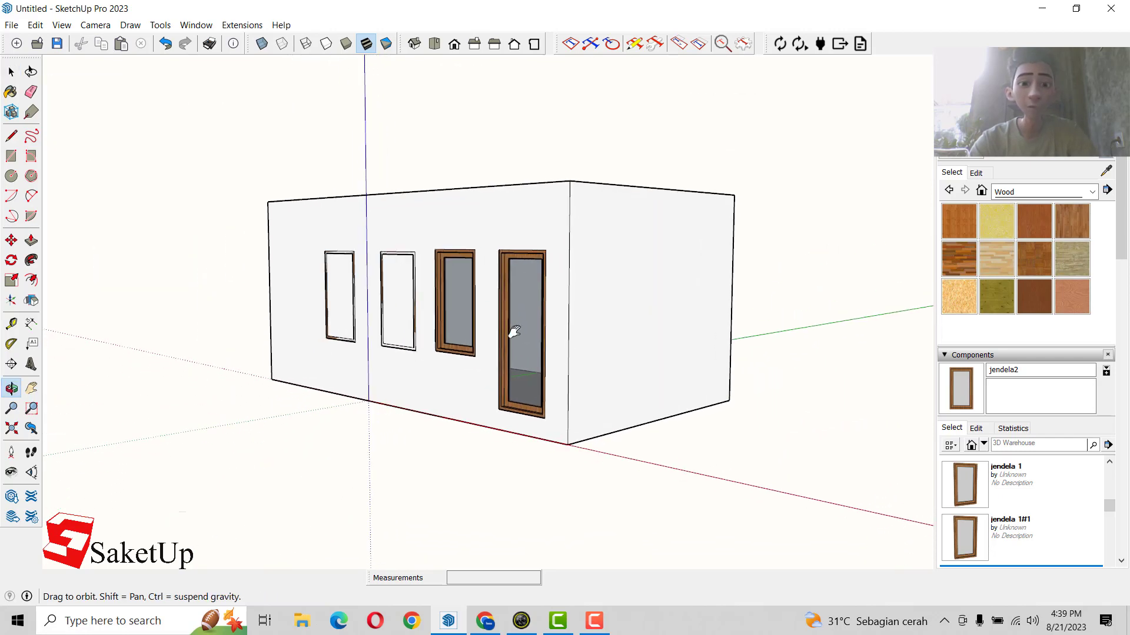
{"action": "scroll", "coordinate": [498, 327], "scroll_direction": "up", "scroll_amount": 3}
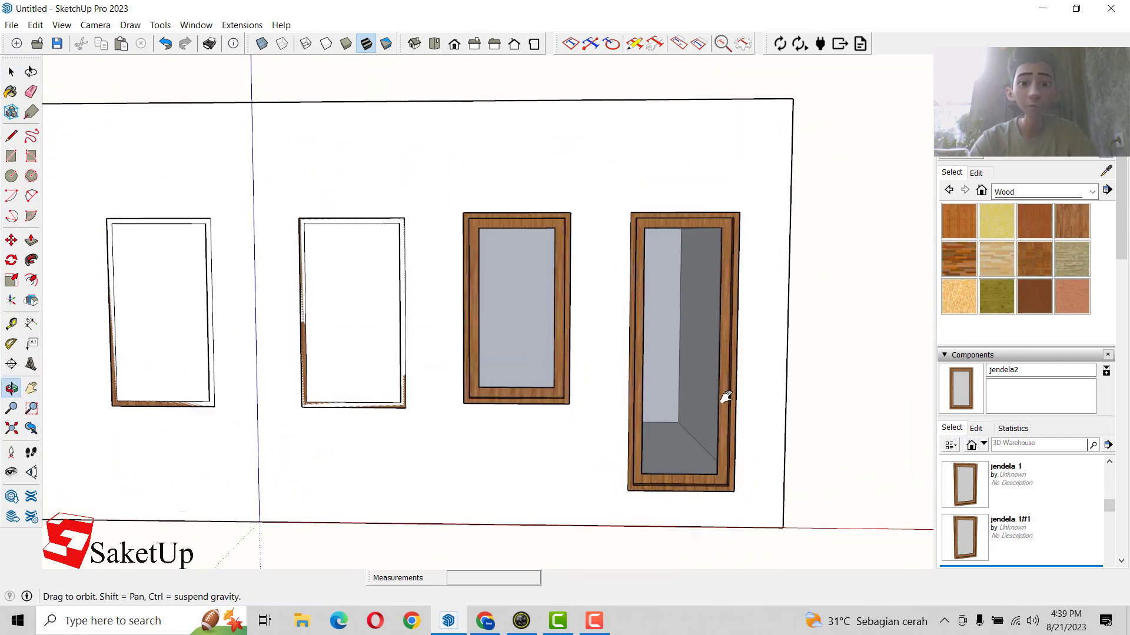
{"action": "middle_click_drag", "start_coordinate": [471, 371], "coordinate": [671, 244]}
{"action": "left_click", "coordinate": [670, 244]}
{"action": "mouse_move", "coordinate": [740, 293]}
{"action": "middle_mouse_down"}
{"action": "mouse_move", "coordinate": [688, 247]}
{"action": "mouse_move", "coordinate": [948, 507]}
{"action": "middle_mouse_up"}
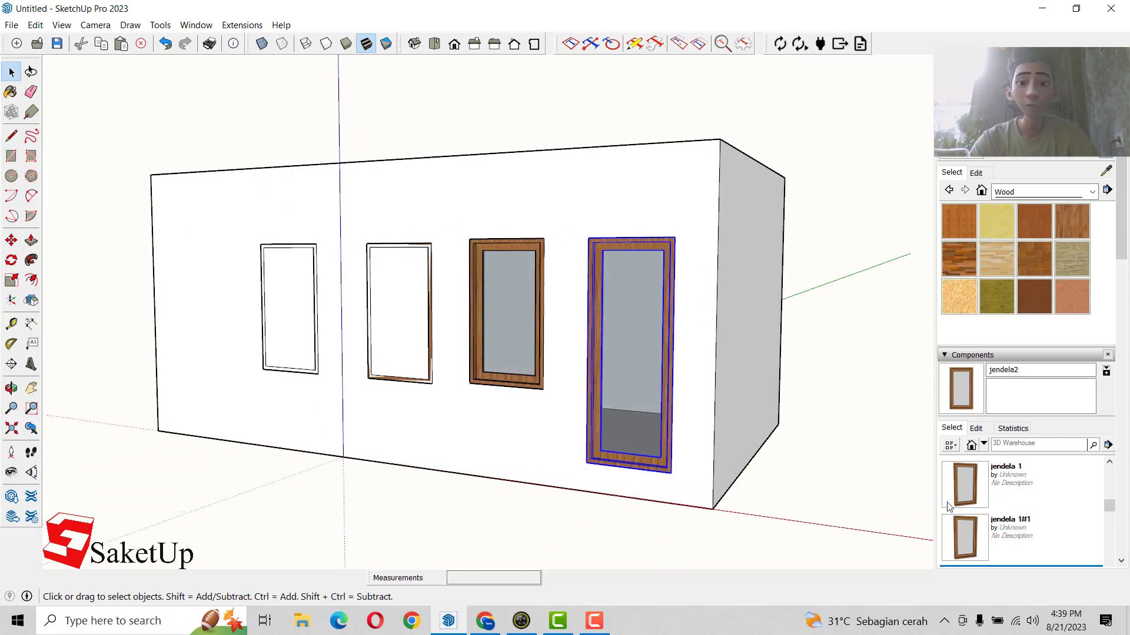
{"action": "left_click", "coordinate": [966, 528]}
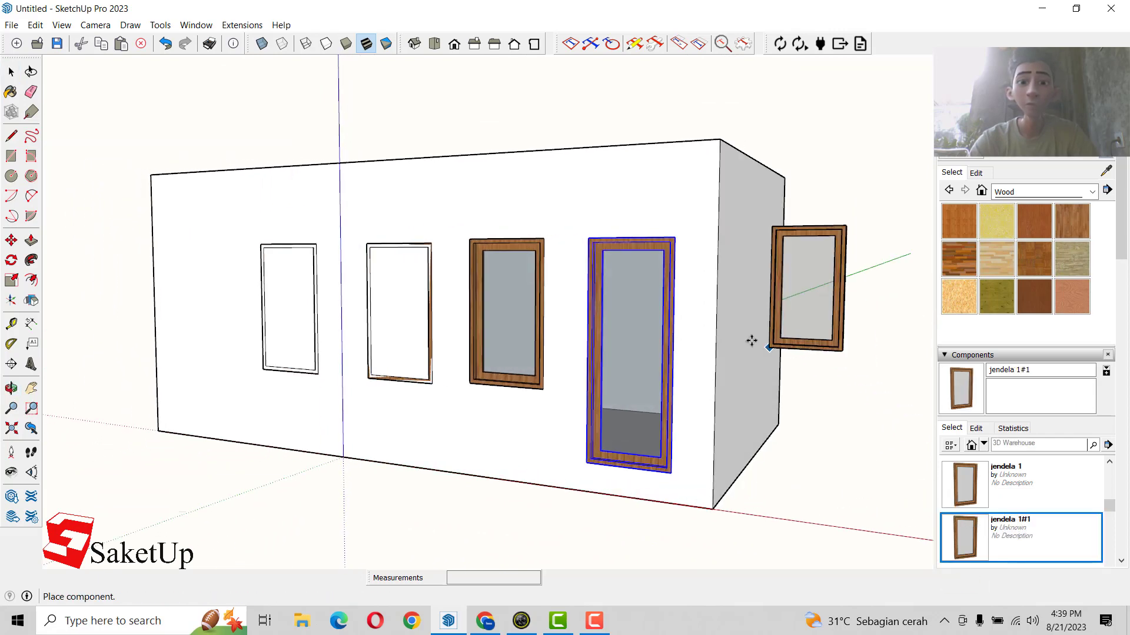
{"action": "middle_click_drag", "start_coordinate": [736, 384], "coordinate": [872, 438]}
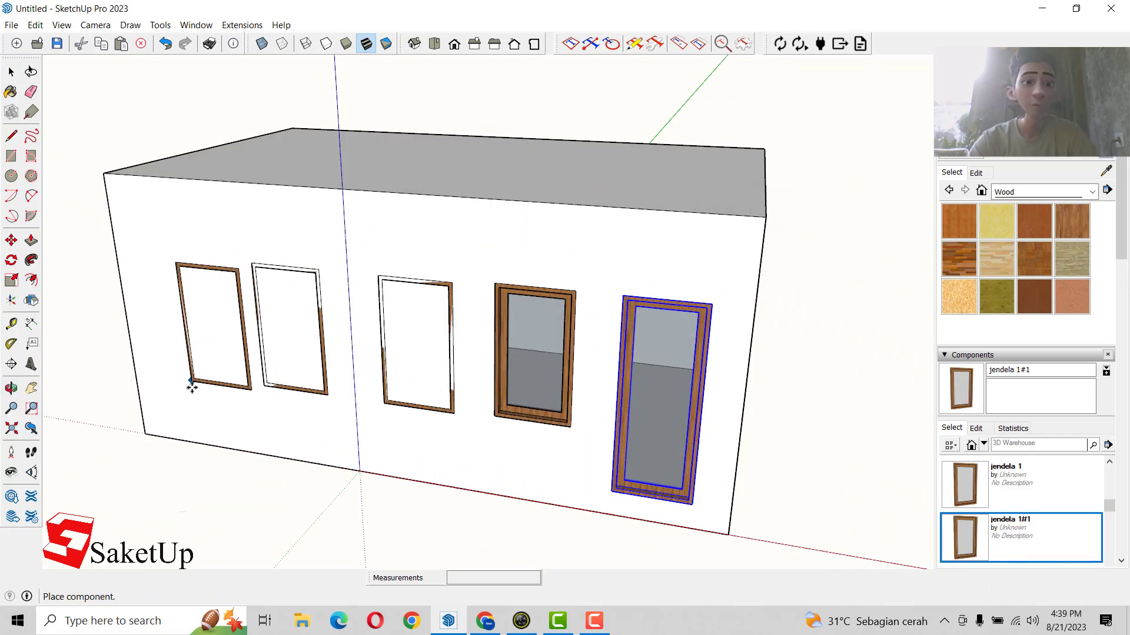
{"action": "left_click", "coordinate": [190, 394]}
{"action": "key", "text": "space"}
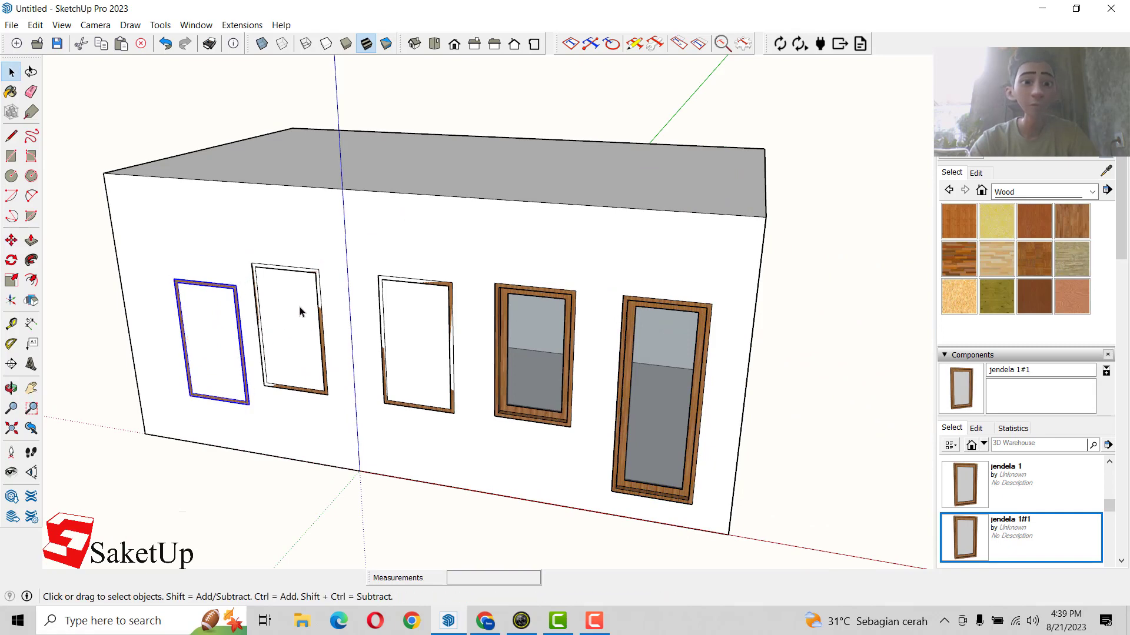
Step: Place a jendela2 window on the box's right side wall
{"action": "left_click", "coordinate": [986, 478]}
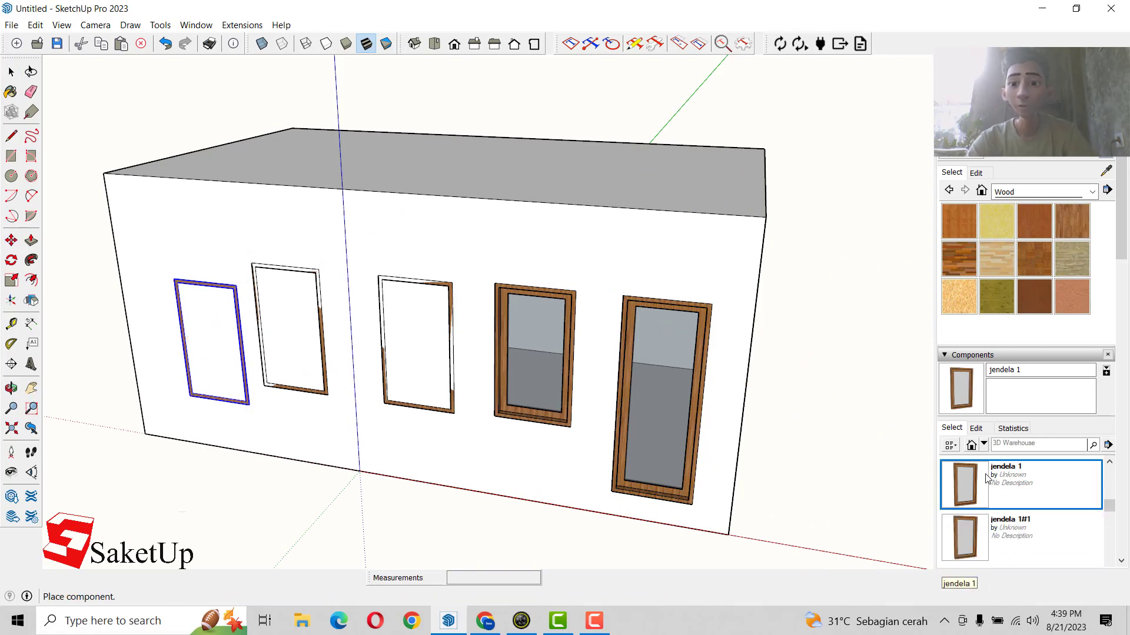
{"action": "scroll", "coordinate": [1000, 488], "scroll_direction": "down", "scroll_amount": 1}
{"action": "left_click", "coordinate": [1012, 526]}
{"action": "mouse_move", "coordinate": [915, 482]}
{"action": "middle_mouse_down"}
{"action": "mouse_move", "coordinate": [660, 421]}
{"action": "mouse_move", "coordinate": [559, 376]}
{"action": "middle_mouse_up"}
{"action": "scroll", "coordinate": [434, 325], "scroll_direction": "down", "scroll_amount": 3}
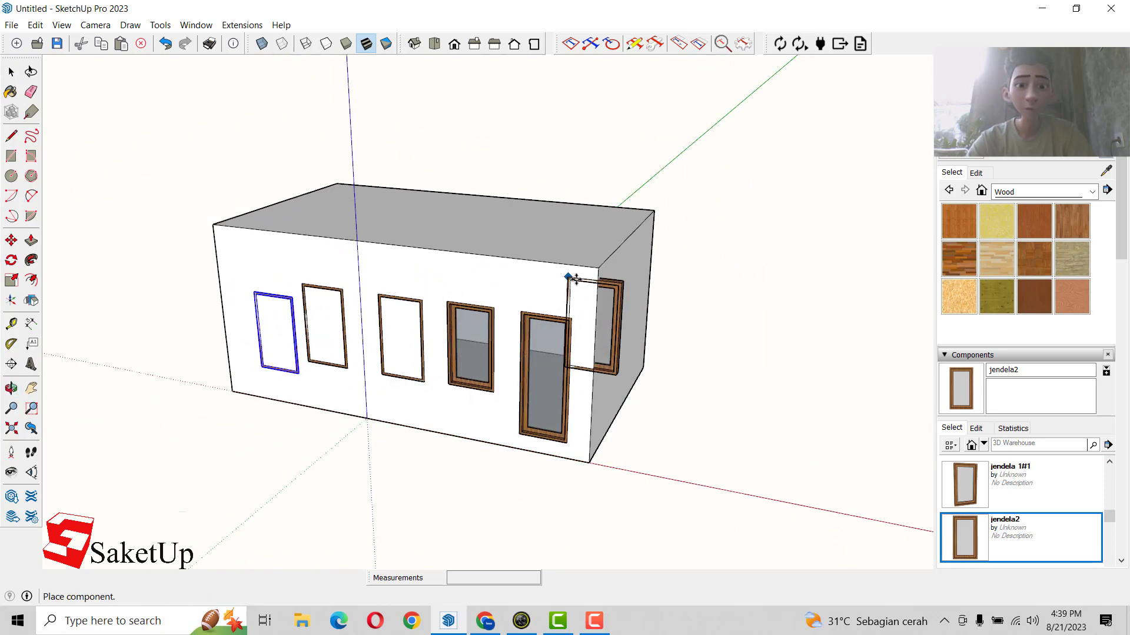
{"action": "left_click", "coordinate": [609, 309]}
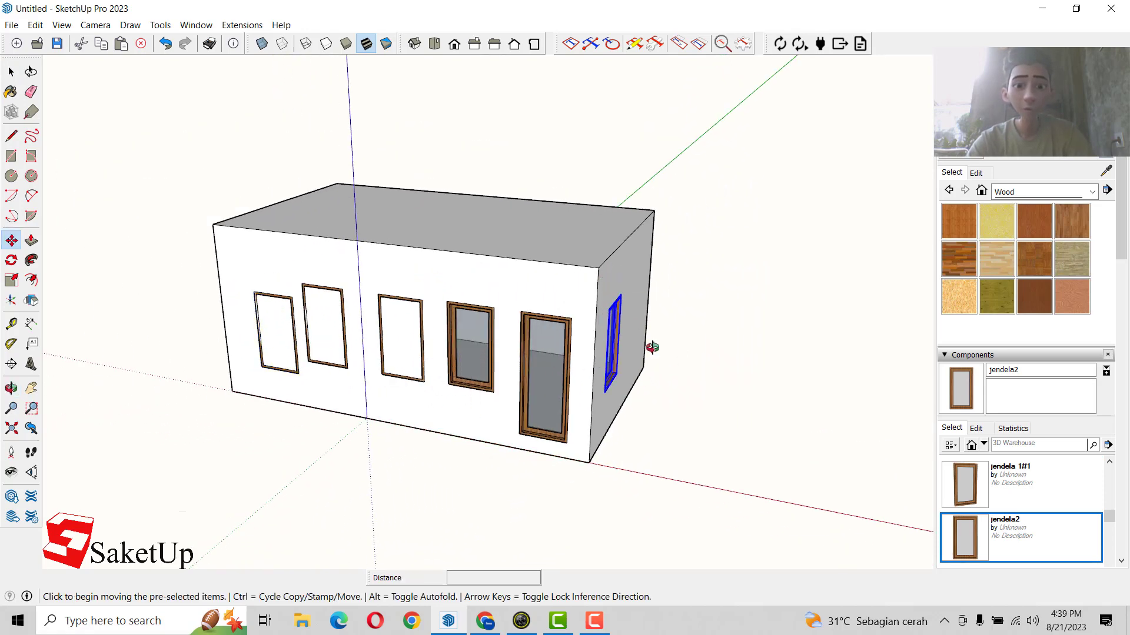
Step: Copy the side window beside the first, then start a ground rectangle for a counter slab
{"action": "middle_click_drag", "start_coordinate": [650, 345], "coordinate": [529, 288]}
{"action": "left_click", "coordinate": [532, 288]}
{"action": "key", "text": "ctrl"}
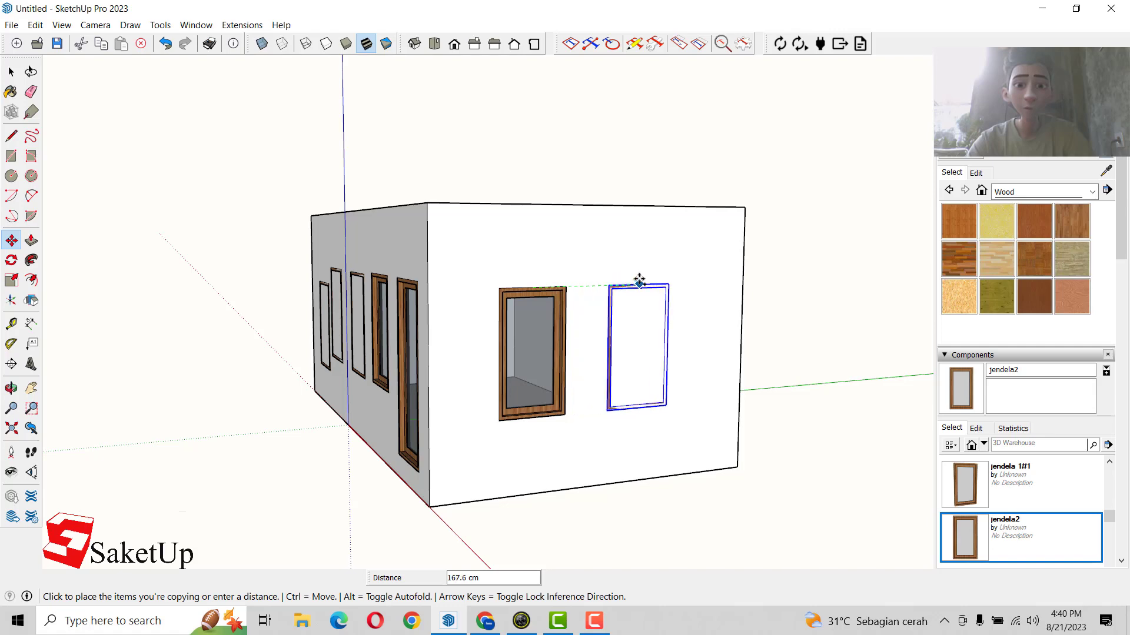
{"action": "left_click", "coordinate": [638, 282]}
{"action": "key", "text": "space"}
{"action": "mouse_move", "coordinate": [807, 259]}
{"action": "middle_mouse_down"}
{"action": "mouse_move", "coordinate": [241, 257]}
{"action": "mouse_move", "coordinate": [522, 352]}
{"action": "mouse_move", "coordinate": [489, 401]}
{"action": "middle_mouse_up"}
{"action": "key", "text": "r"}
{"action": "left_click", "coordinate": [465, 431]}
{"action": "type", "text": "60,15"}
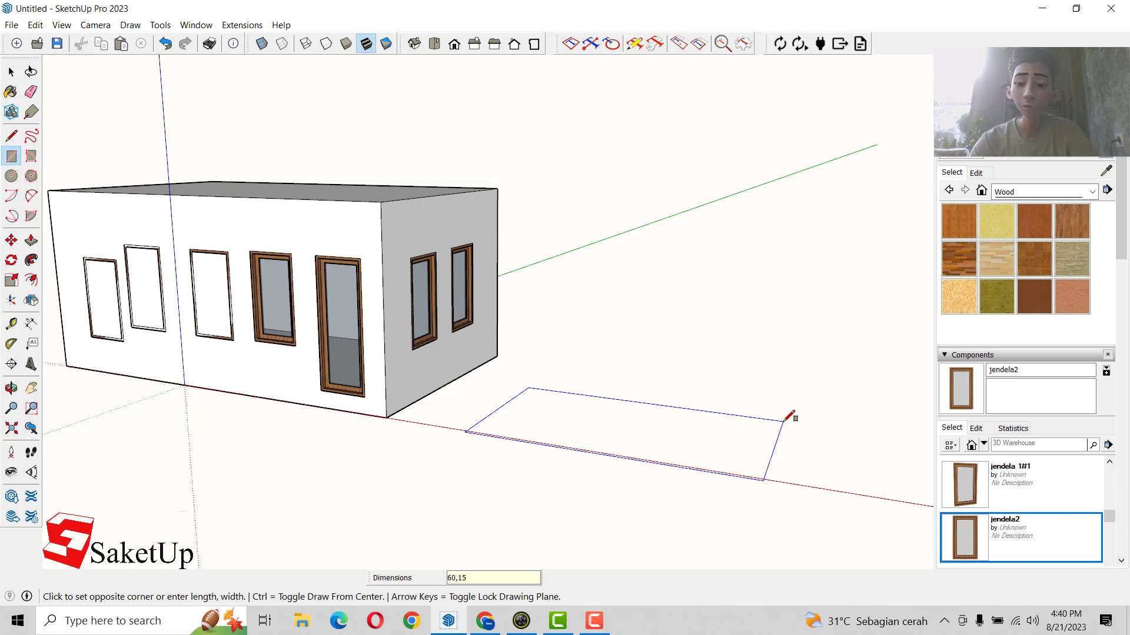
Step: Size the counter slab rectangle to 60 by 150
{"action": "type", "text": "0"}
{"action": "key", "text": "Return"}
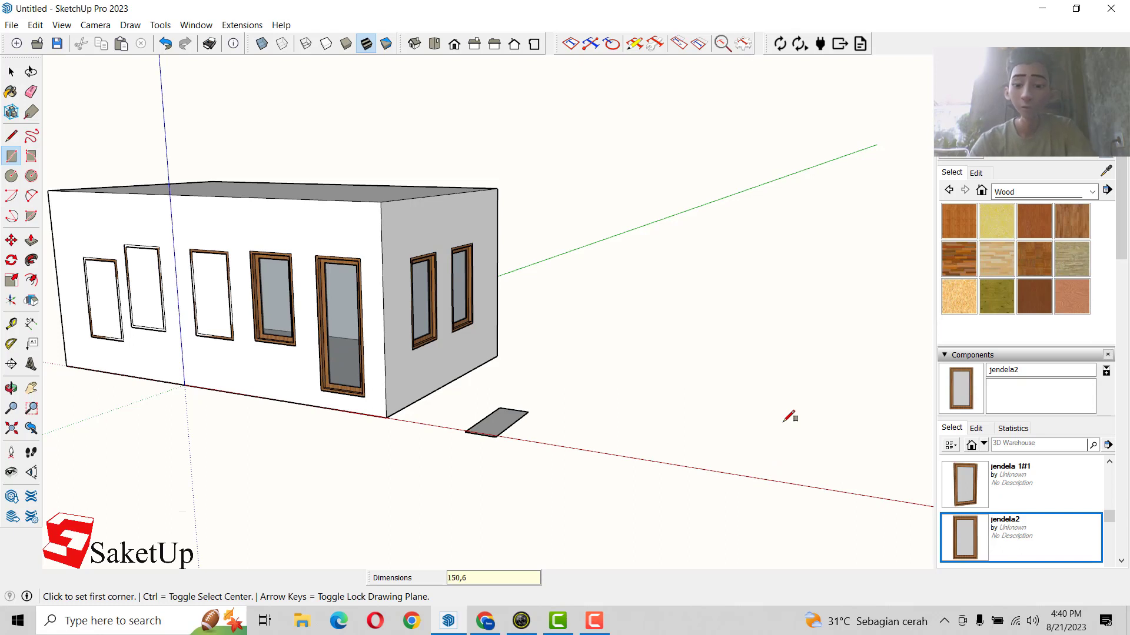
{"action": "type", "text": "0"}
{"action": "key", "text": "Return"}
{"action": "key", "text": "space"}
{"action": "scroll", "coordinate": [517, 457], "scroll_direction": "up", "scroll_amount": 2}
{"action": "scroll", "coordinate": [506, 429], "scroll_direction": "up", "scroll_amount": 2}
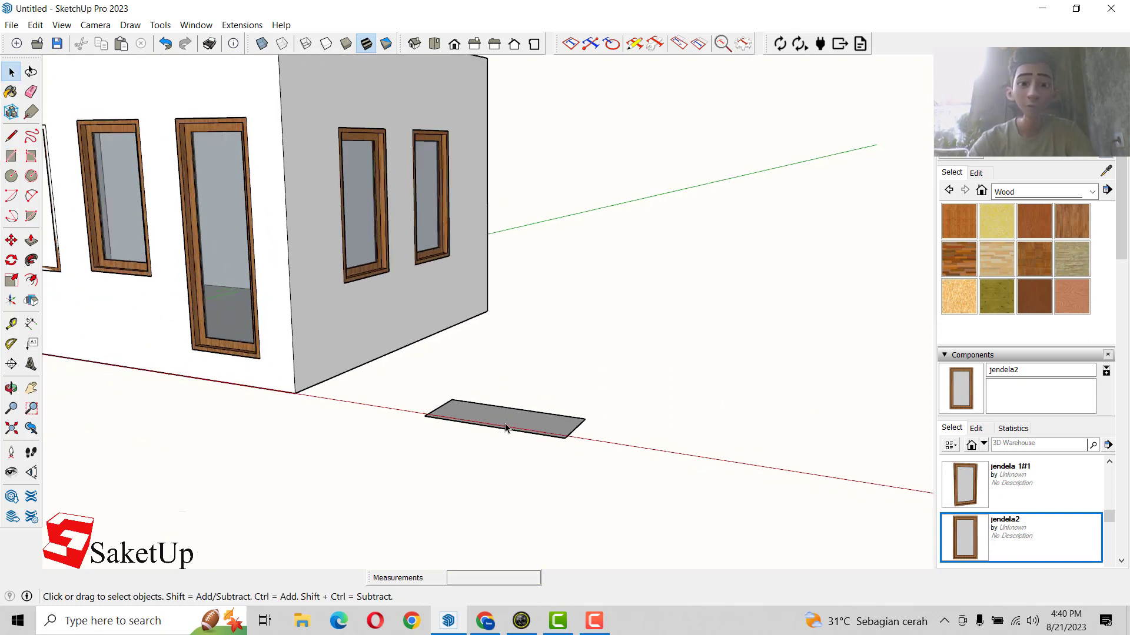
Step: Paint the slab with a wood material
{"action": "left_click", "coordinate": [1066, 300]}
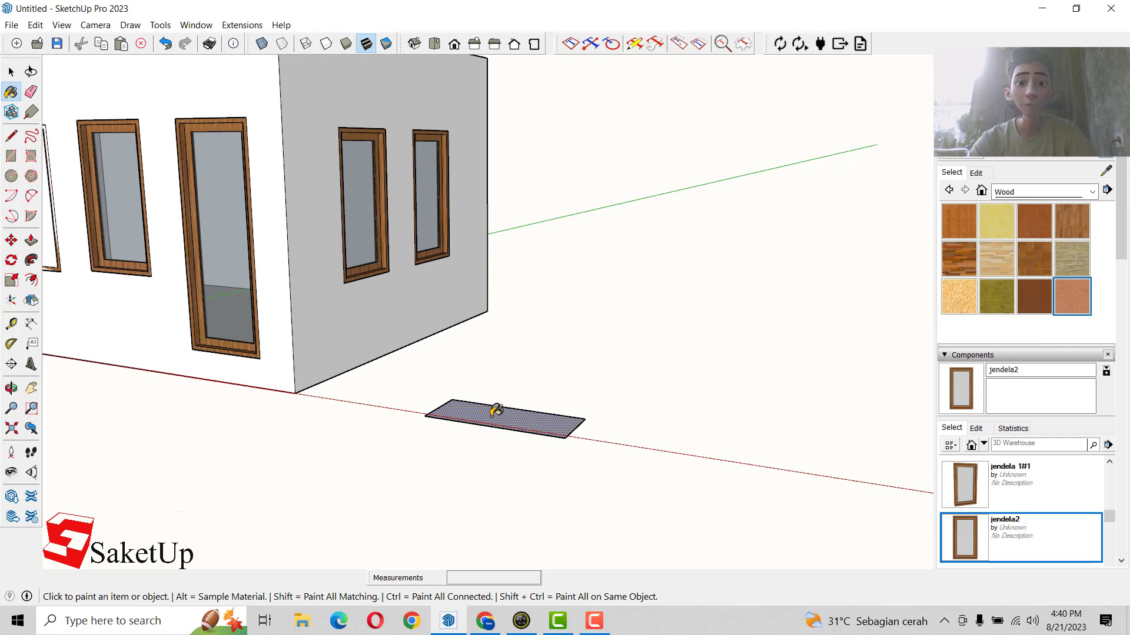
{"action": "left_click", "coordinate": [496, 410]}
{"action": "key", "text": "space"}
{"action": "middle_click_drag", "start_coordinate": [534, 467], "coordinate": [610, 516]}
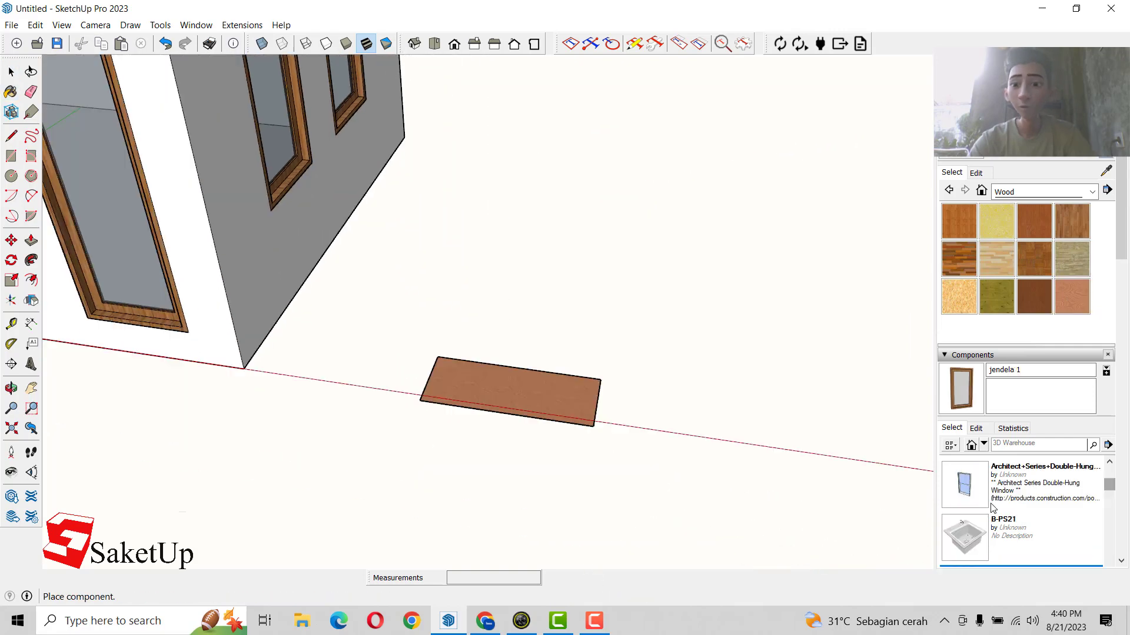
Step: Set the B-PS21 sink component onto the wood slab
{"action": "left_click", "coordinate": [979, 544]}
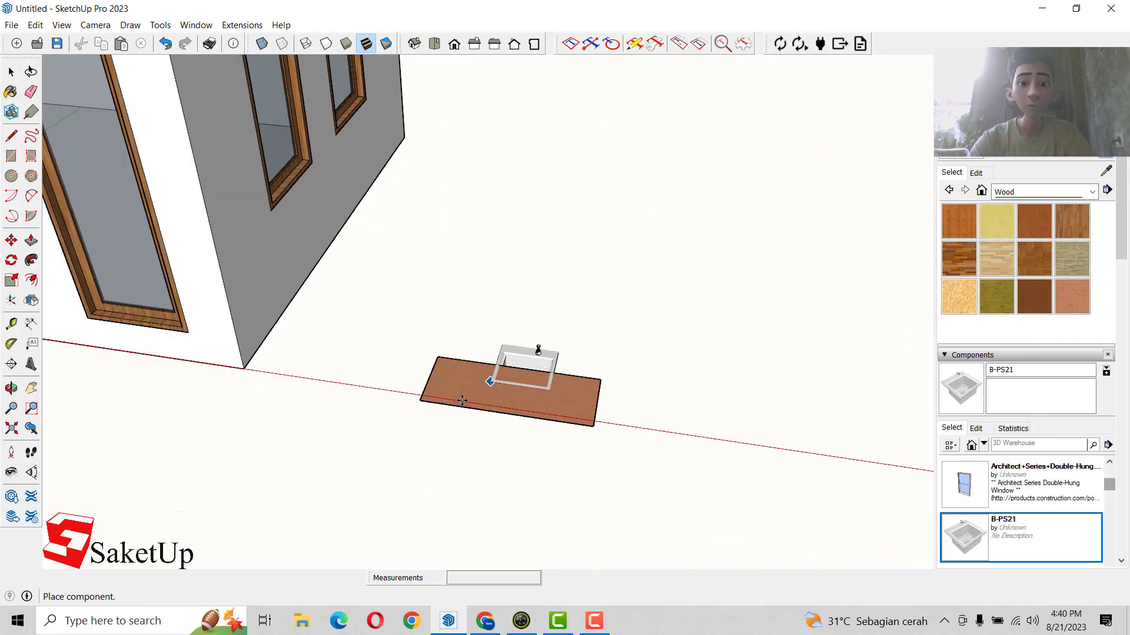
{"action": "scroll", "coordinate": [457, 397], "scroll_direction": "up", "scroll_amount": 1}
{"action": "scroll", "coordinate": [457, 397], "scroll_direction": "up", "scroll_amount": 3}
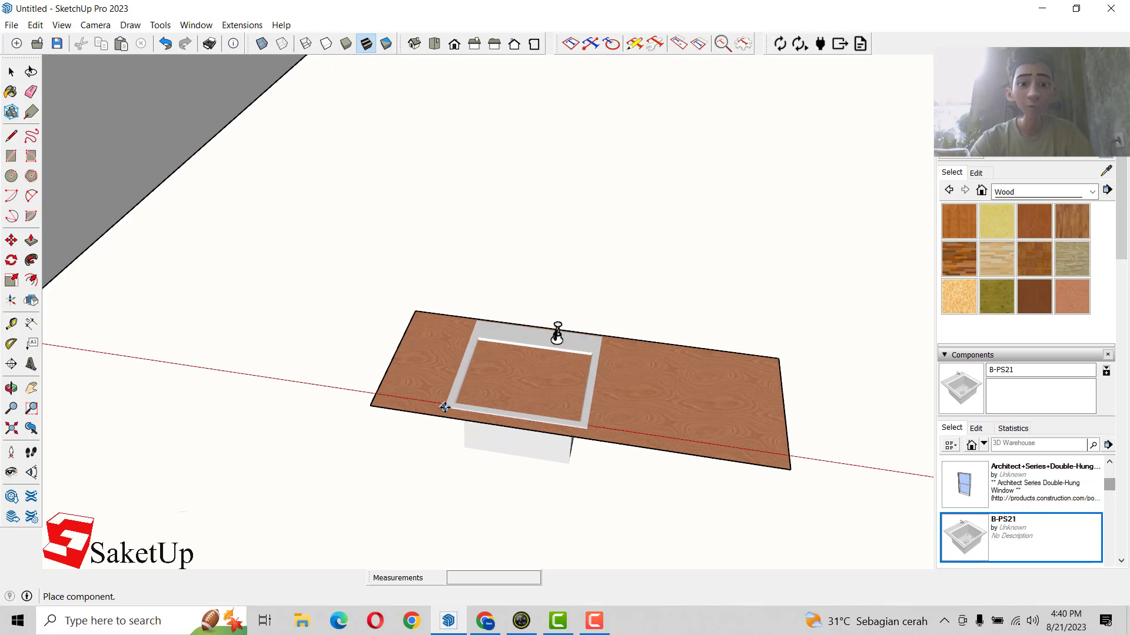
{"action": "left_click", "coordinate": [446, 409]}
{"action": "scroll", "coordinate": [309, 371], "scroll_direction": "down", "scroll_amount": 2}
{"action": "key", "text": "space"}
Step: Copy the wood slab to the right as a second counter
{"action": "left_click", "coordinate": [529, 392]}
{"action": "scroll", "coordinate": [529, 392], "scroll_direction": "down", "scroll_amount": 3}
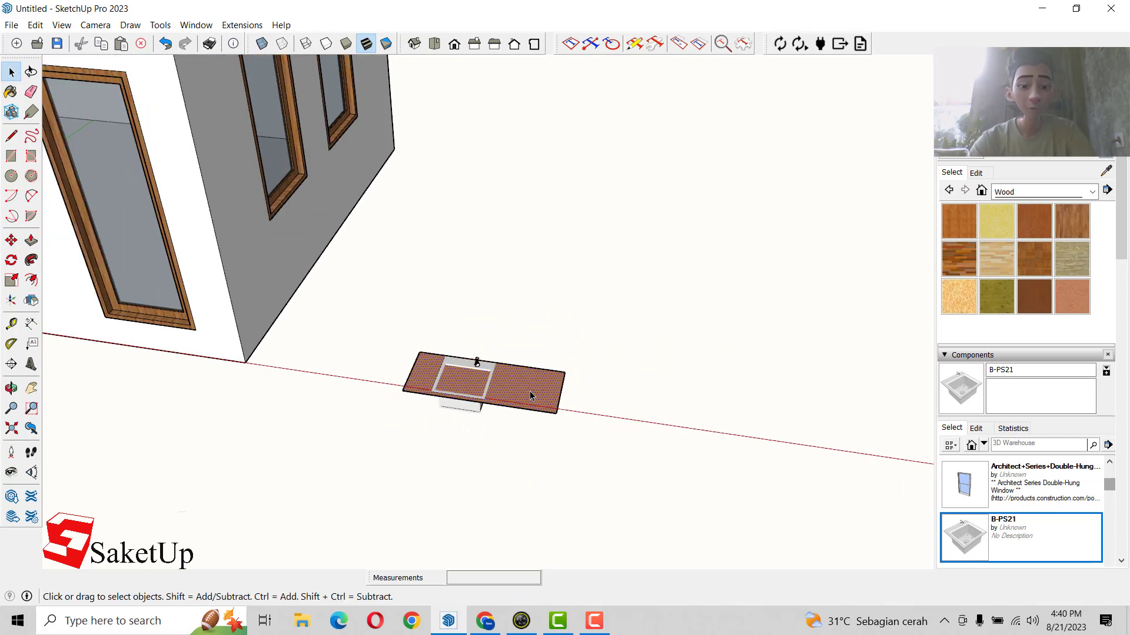
{"action": "key", "text": "m"}
{"action": "key", "text": "ctrl"}
{"action": "left_click", "coordinate": [530, 390]}
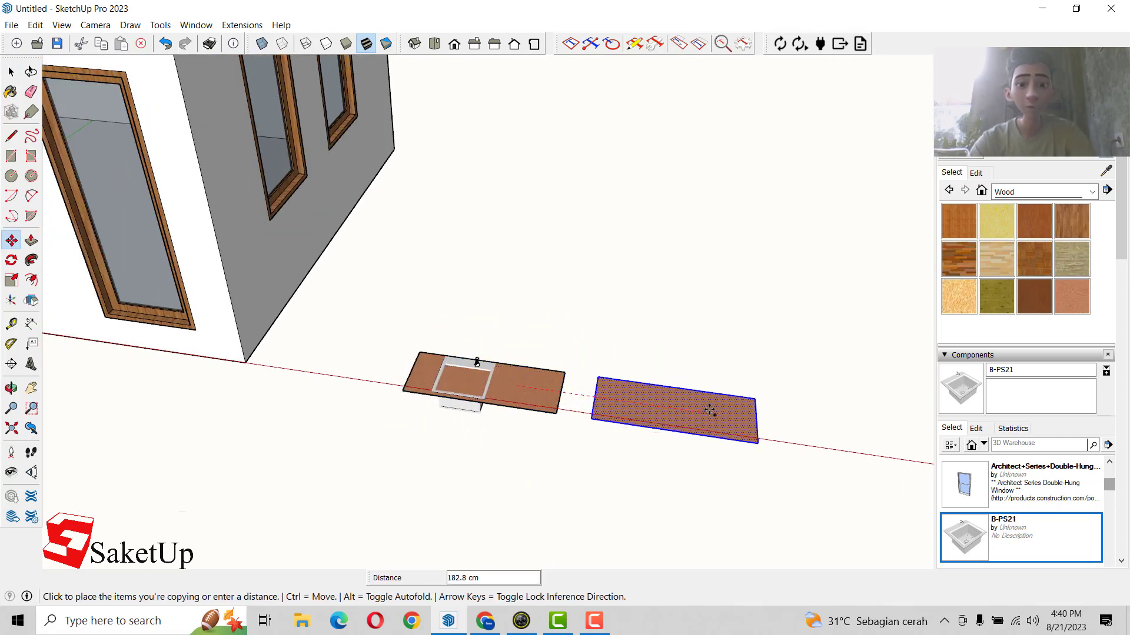
{"action": "left_click", "coordinate": [719, 420]}
{"action": "key", "text": "space"}
{"action": "scroll", "coordinate": [969, 514], "scroll_direction": "down", "scroll_amount": 2}
{"action": "scroll", "coordinate": [969, 514], "scroll_direction": "down", "scroll_amount": 2}
Step: Place the sink2 component into the right-hand slab
{"action": "left_click", "coordinate": [964, 536]}
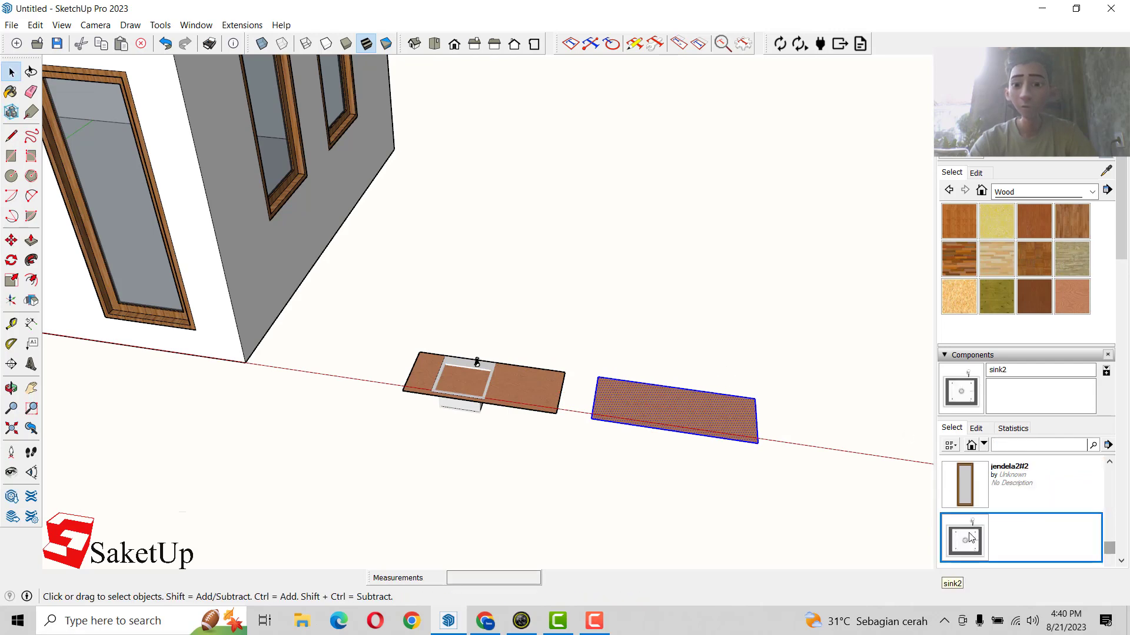
{"action": "scroll", "coordinate": [682, 412], "scroll_direction": "up", "scroll_amount": 1}
{"action": "scroll", "coordinate": [676, 406], "scroll_direction": "up", "scroll_amount": 3}
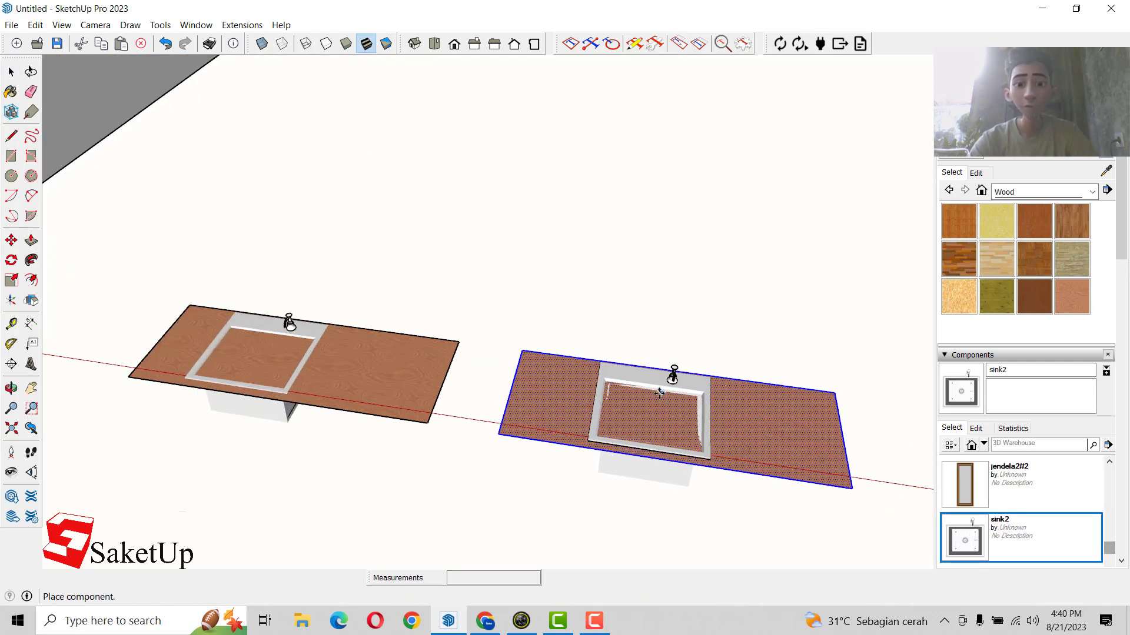
{"action": "left_click", "coordinate": [659, 393]}
{"action": "middle_click_drag", "start_coordinate": [714, 434], "coordinate": [608, 411]}
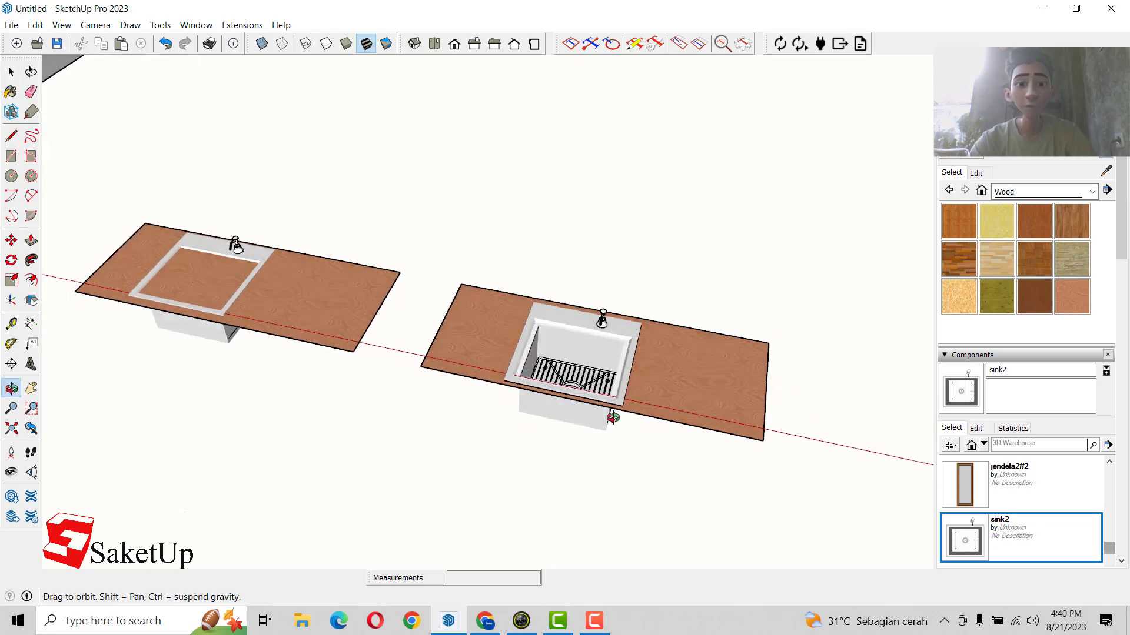
{"action": "scroll", "coordinate": [543, 323], "scroll_direction": "up", "scroll_amount": 3}
{"action": "scroll", "coordinate": [644, 397], "scroll_direction": "down", "scroll_amount": 3}
{"action": "mouse_move", "coordinate": [479, 275]}
{"action": "middle_mouse_down"}
{"action": "mouse_move", "coordinate": [562, 245]}
{"action": "mouse_move", "coordinate": [663, 388]}
{"action": "middle_mouse_up"}
Step: Reposition the sink within the right slab
{"action": "left_click", "coordinate": [298, 247]}
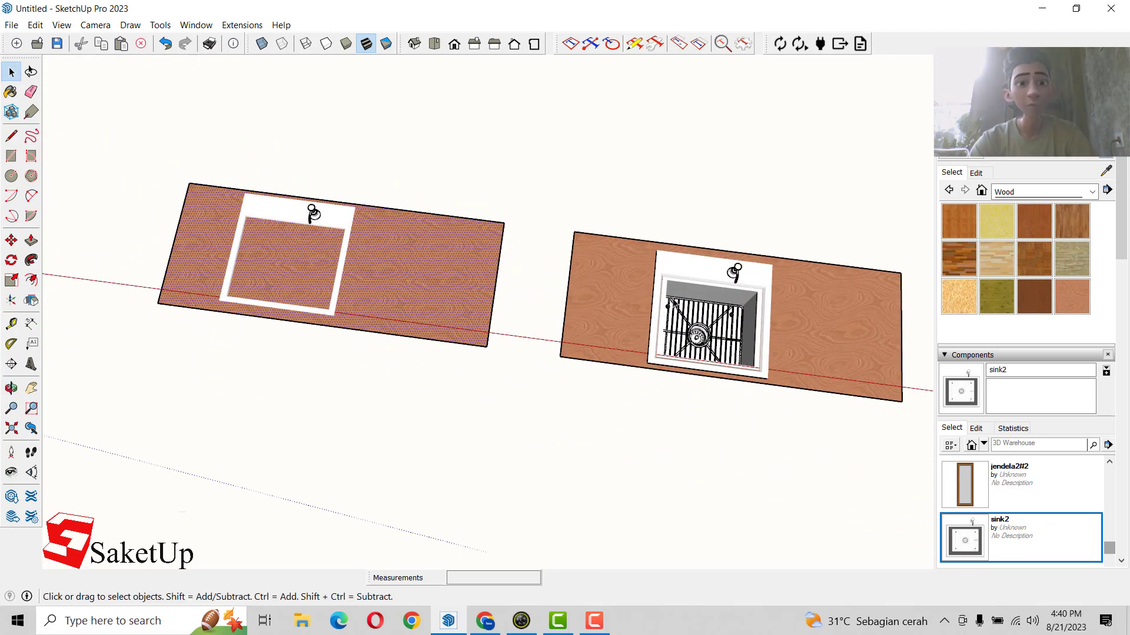
{"action": "left_click", "coordinate": [699, 271]}
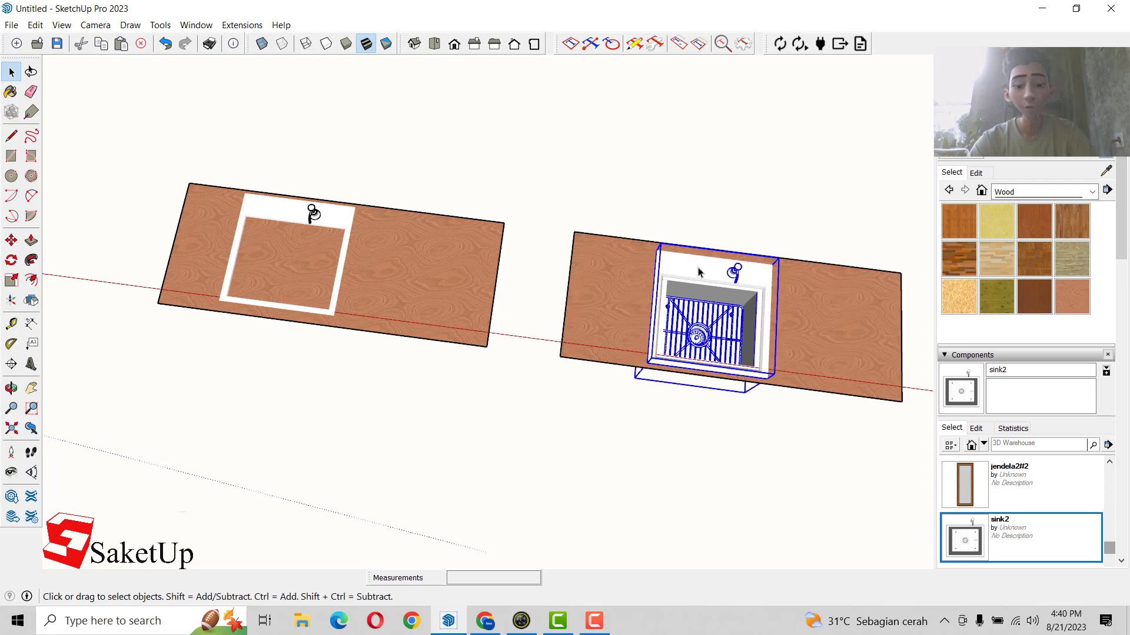
{"action": "key", "text": "m"}
{"action": "left_click", "coordinate": [700, 270]}
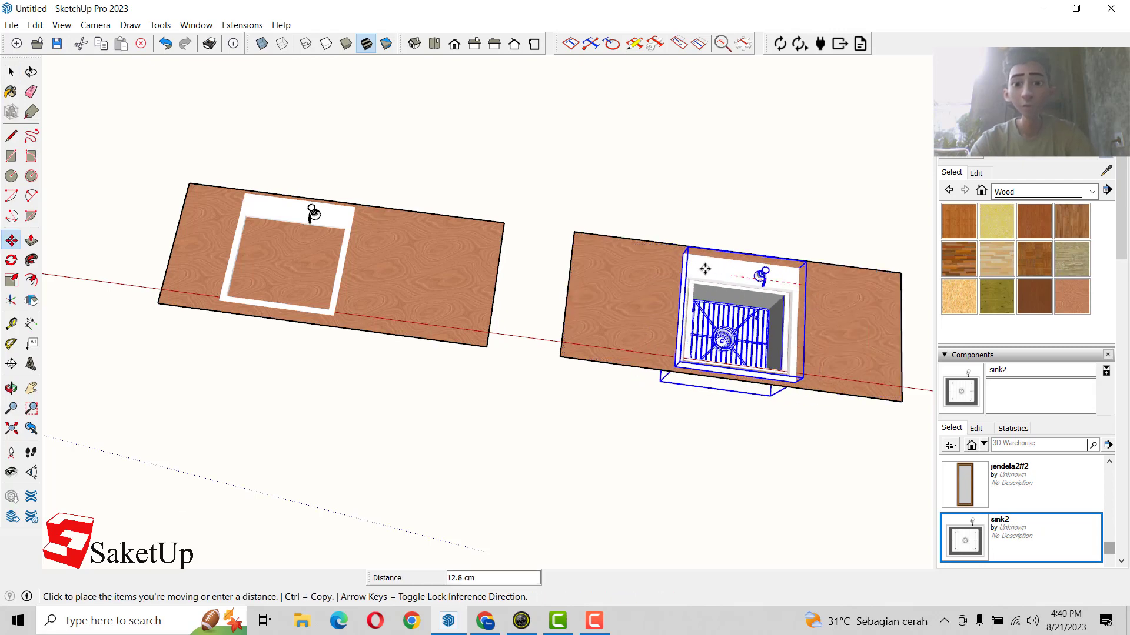
{"action": "left_click", "coordinate": [620, 260]}
{"action": "key", "text": "space"}
Step: Shift the left sink further right along its slab
{"action": "left_click", "coordinate": [336, 223]}
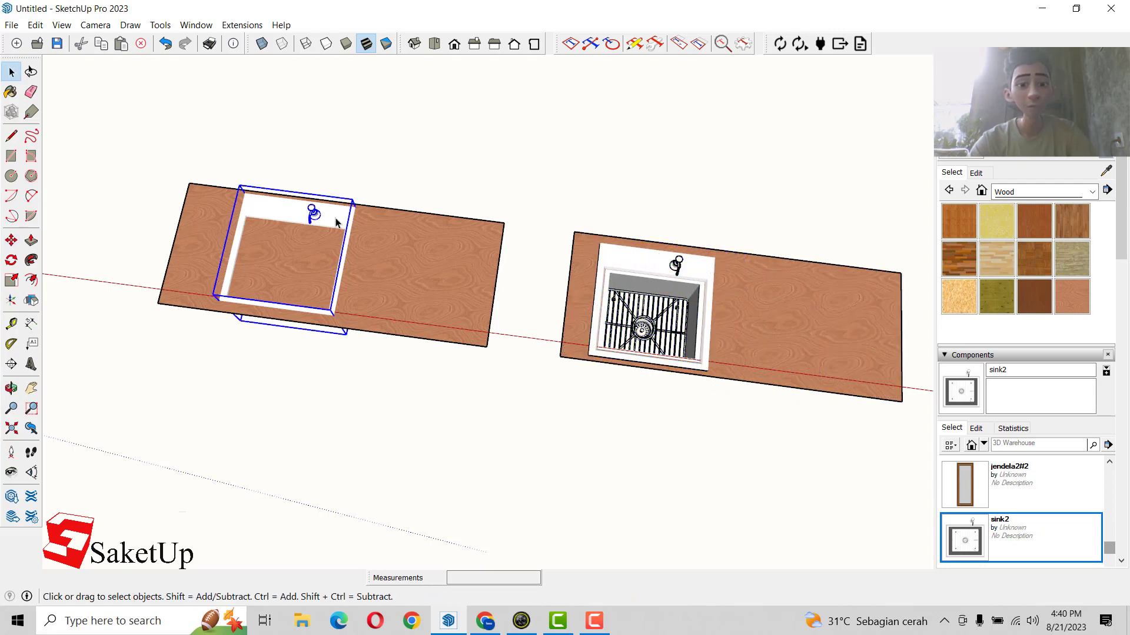
{"action": "key", "text": "m"}
{"action": "left_click", "coordinate": [336, 219]}
{"action": "left_click", "coordinate": [452, 240]}
{"action": "key", "text": "space"}
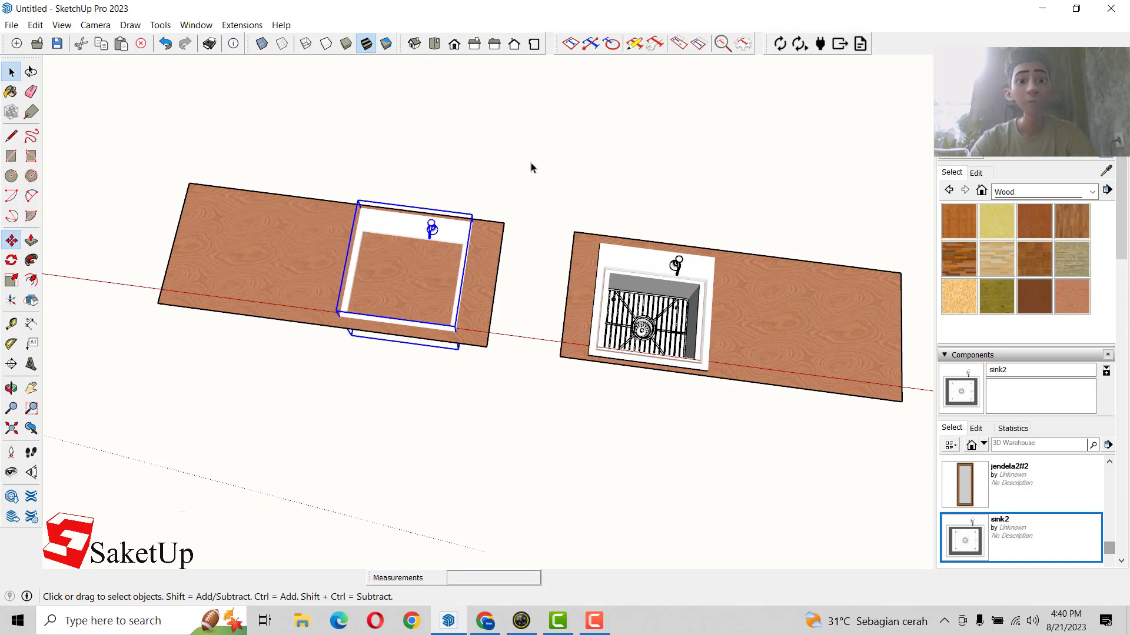
{"action": "left_click", "coordinate": [531, 167]}
{"action": "scroll", "coordinate": [647, 282], "scroll_direction": "down", "scroll_amount": 2}
{"action": "scroll", "coordinate": [677, 306], "scroll_direction": "down", "scroll_amount": 3}
{"action": "scroll", "coordinate": [702, 322], "scroll_direction": "down", "scroll_amount": 2}
{"action": "scroll", "coordinate": [701, 322], "scroll_direction": "down", "scroll_amount": 3}
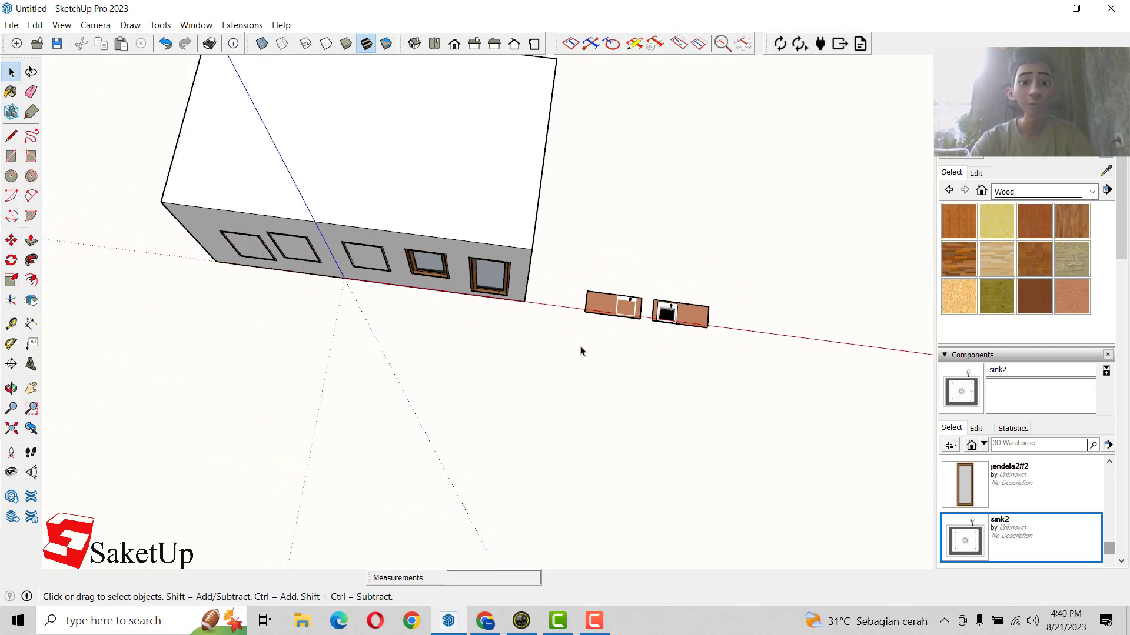
{"action": "mouse_move", "coordinate": [580, 348]}
{"action": "middle_mouse_down"}
{"action": "mouse_move", "coordinate": [645, 396]}
{"action": "mouse_move", "coordinate": [648, 122]}
{"action": "middle_mouse_up"}
{"action": "scroll", "coordinate": [718, 391], "scroll_direction": "up", "scroll_amount": 2}
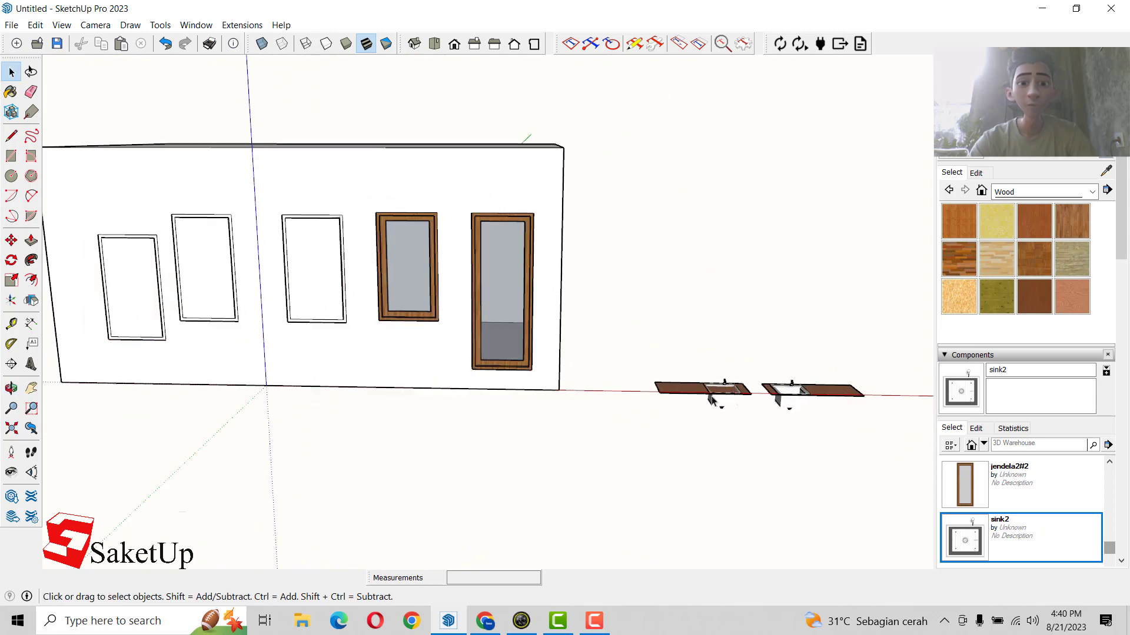
{"action": "mouse_move", "coordinate": [719, 390]}
{"action": "middle_mouse_down"}
{"action": "mouse_move", "coordinate": [676, 373]}
{"action": "mouse_move", "coordinate": [795, 403]}
{"action": "mouse_move", "coordinate": [782, 338]}
{"action": "middle_mouse_up"}
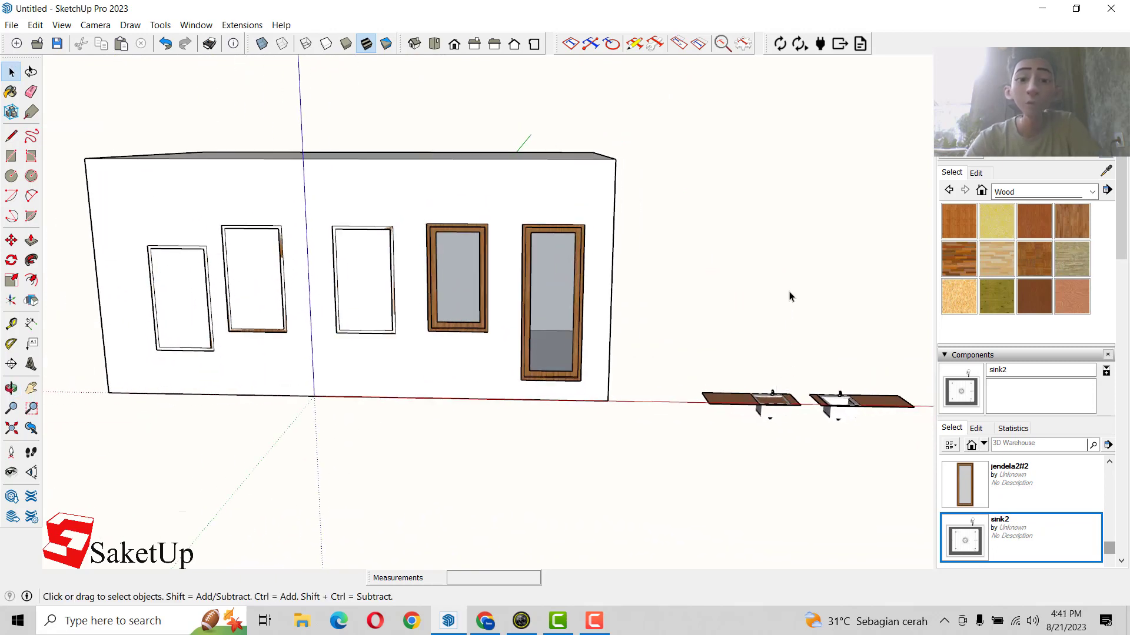
{"action": "scroll", "coordinate": [470, 329], "scroll_direction": "down", "scroll_amount": 3}
{"action": "middle_click_drag", "start_coordinate": [471, 329], "coordinate": [487, 404]}
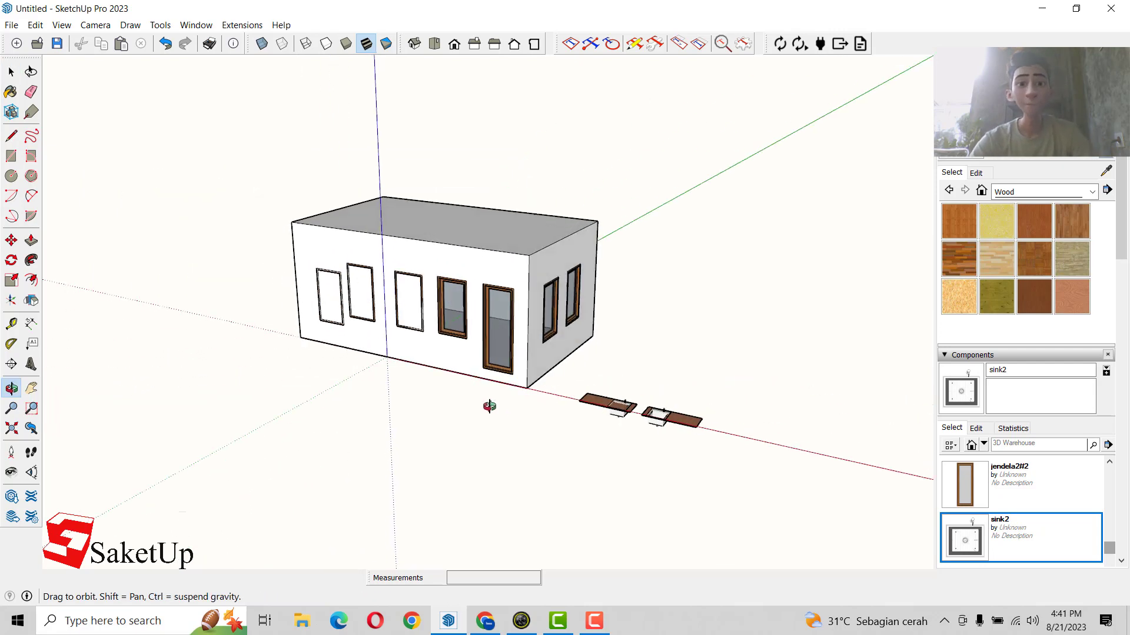
{"action": "scroll", "coordinate": [565, 388], "scroll_direction": "up", "scroll_amount": 2}
{"action": "mouse_move", "coordinate": [556, 411]}
{"action": "middle_mouse_down"}
{"action": "mouse_move", "coordinate": [648, 429]}
{"action": "mouse_move", "coordinate": [530, 399]}
{"action": "middle_mouse_up"}
{"action": "left_click", "coordinate": [525, 286]}
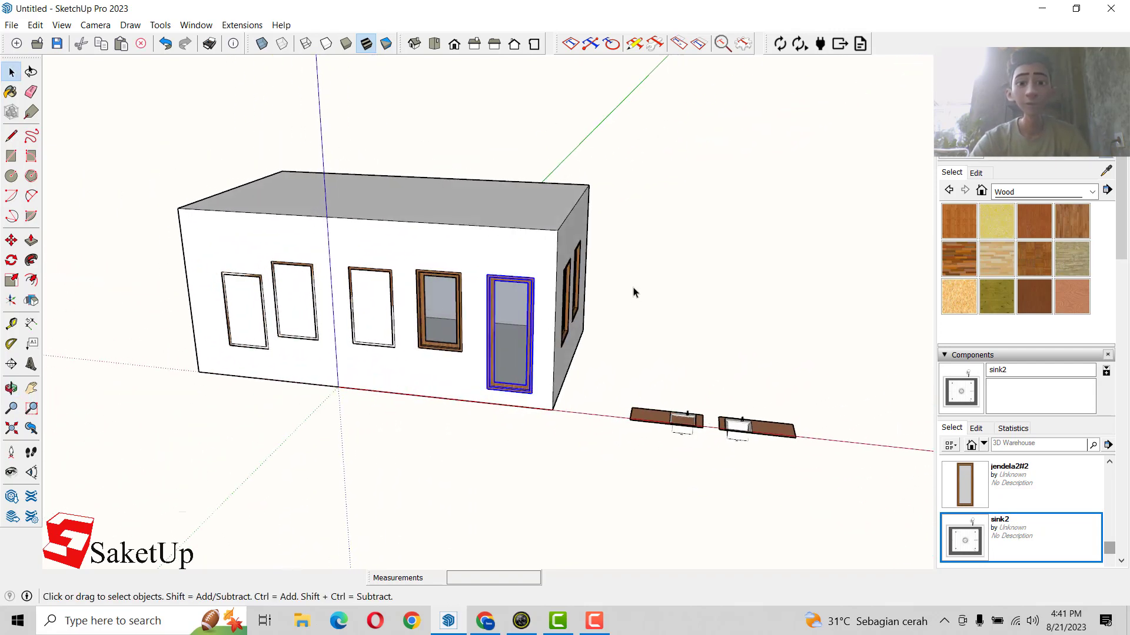
{"action": "left_click", "coordinate": [644, 287]}
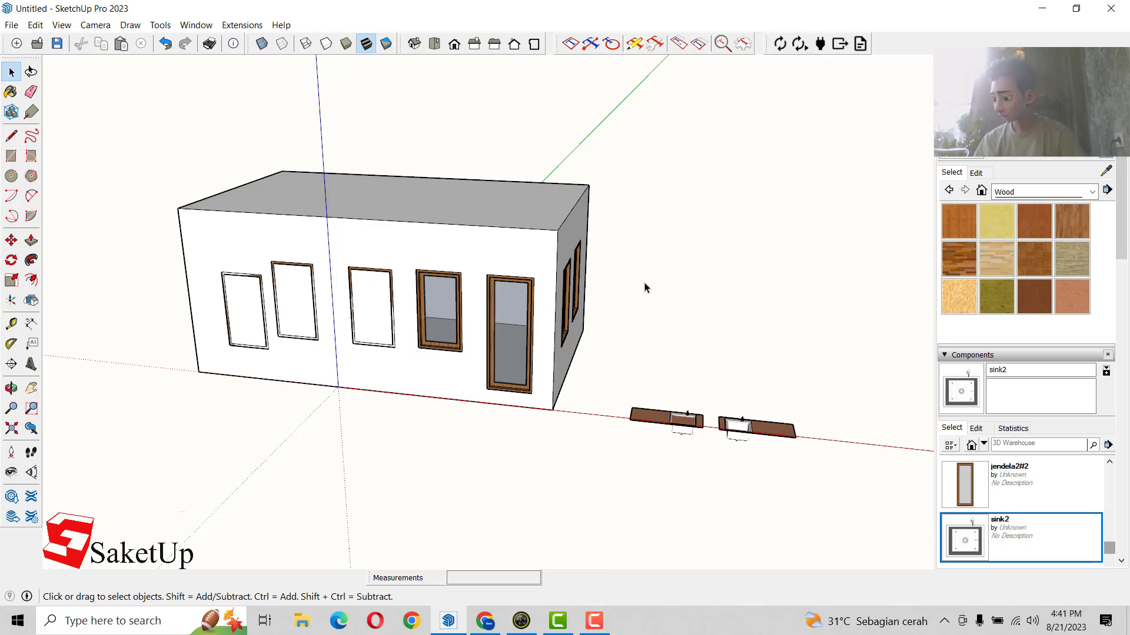
{"action": "mouse_move", "coordinate": [644, 288]}
{"action": "middle_mouse_down"}
{"action": "mouse_move", "coordinate": [685, 265]}
{"action": "mouse_move", "coordinate": [686, 302]}
{"action": "mouse_move", "coordinate": [359, 347]}
{"action": "middle_mouse_up"}
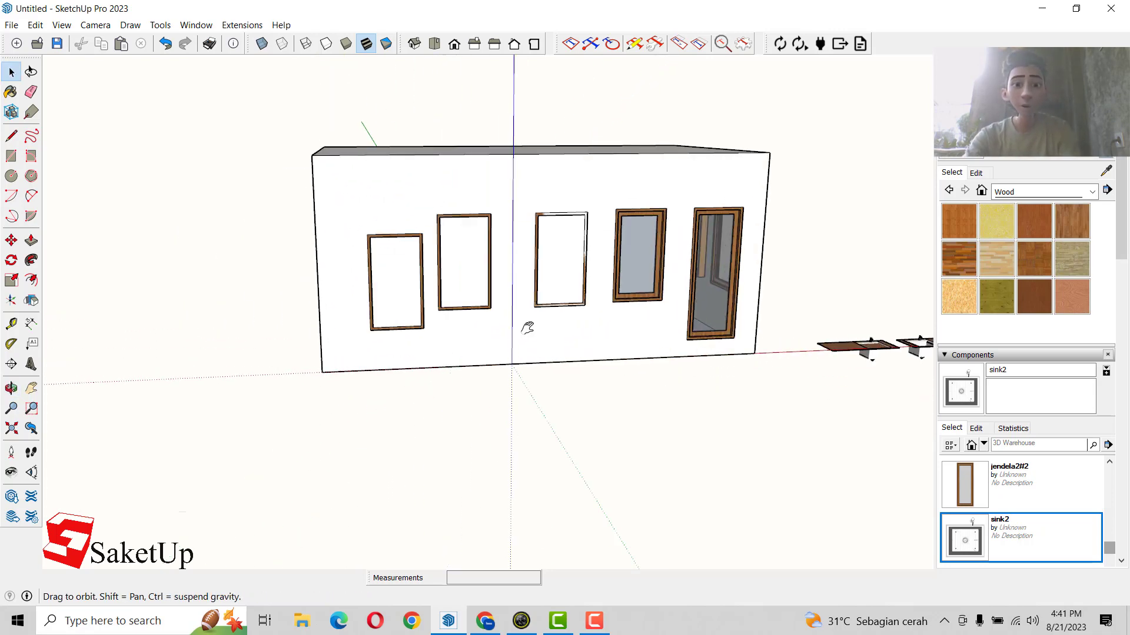
{"action": "middle_click_drag", "start_coordinate": [524, 325], "coordinate": [471, 282]}
{"action": "scroll", "coordinate": [447, 253], "scroll_direction": "up", "scroll_amount": 3}
{"action": "scroll", "coordinate": [437, 244], "scroll_direction": "up", "scroll_amount": 2}
{"action": "left_click", "coordinate": [436, 244]}
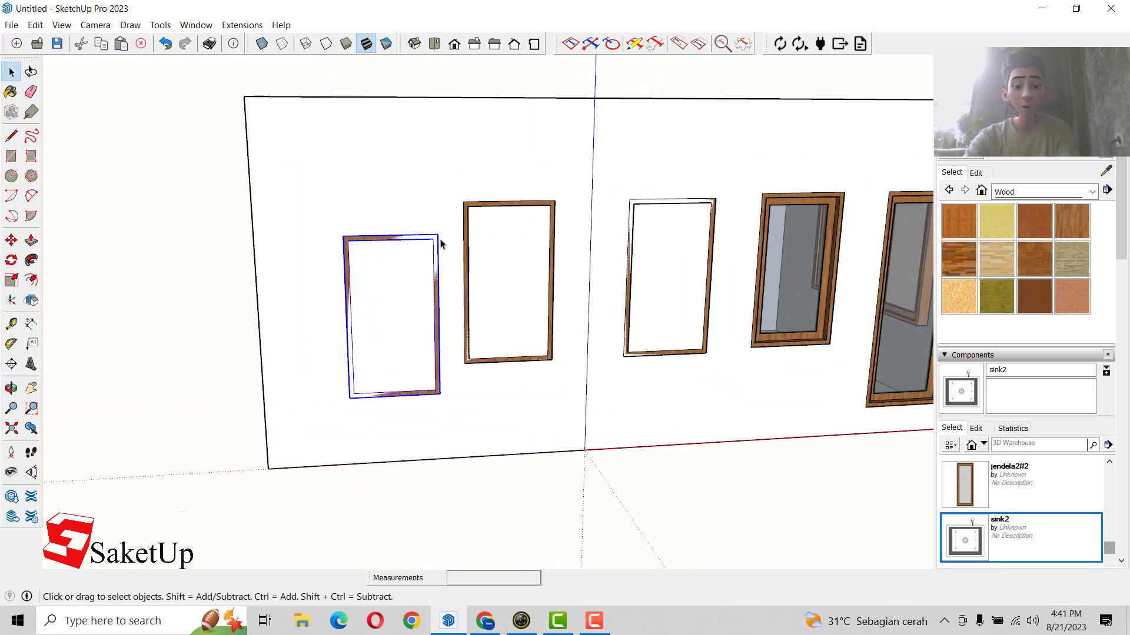
{"action": "scroll", "coordinate": [501, 242], "scroll_direction": "down", "scroll_amount": 3}
{"action": "mouse_move", "coordinate": [553, 242]}
{"action": "middle_mouse_down"}
{"action": "mouse_move", "coordinate": [529, 277]}
{"action": "mouse_move", "coordinate": [494, 247]}
{"action": "middle_mouse_up"}
{"action": "scroll", "coordinate": [472, 250], "scroll_direction": "up", "scroll_amount": 3}
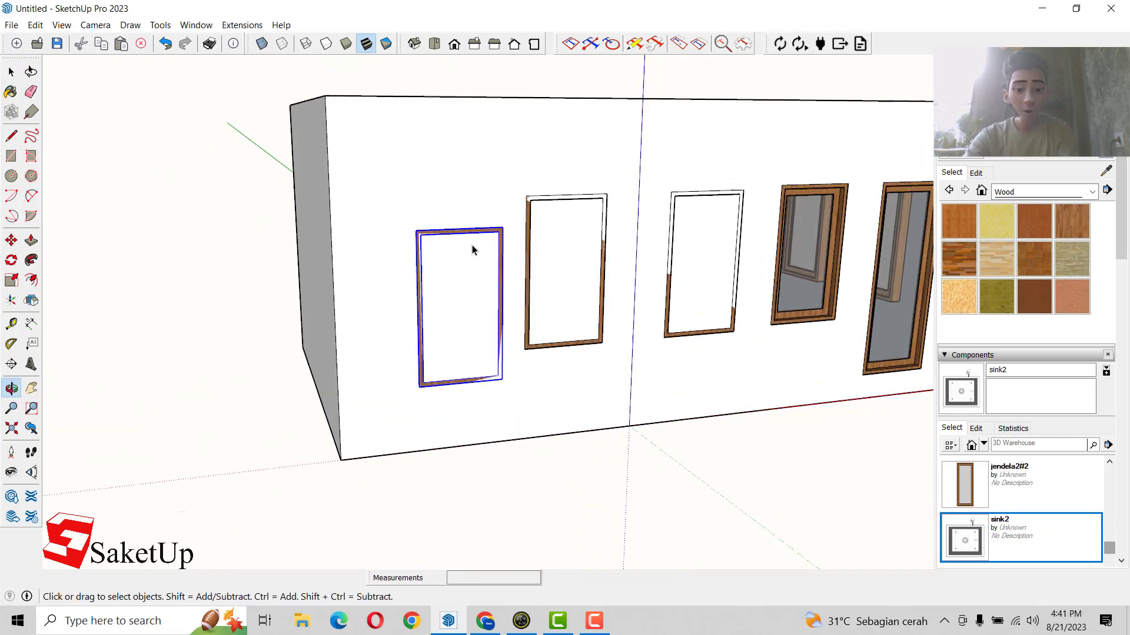
{"action": "key", "text": "m"}
{"action": "left_click", "coordinate": [498, 188]}
{"action": "key", "text": "ctrl"}
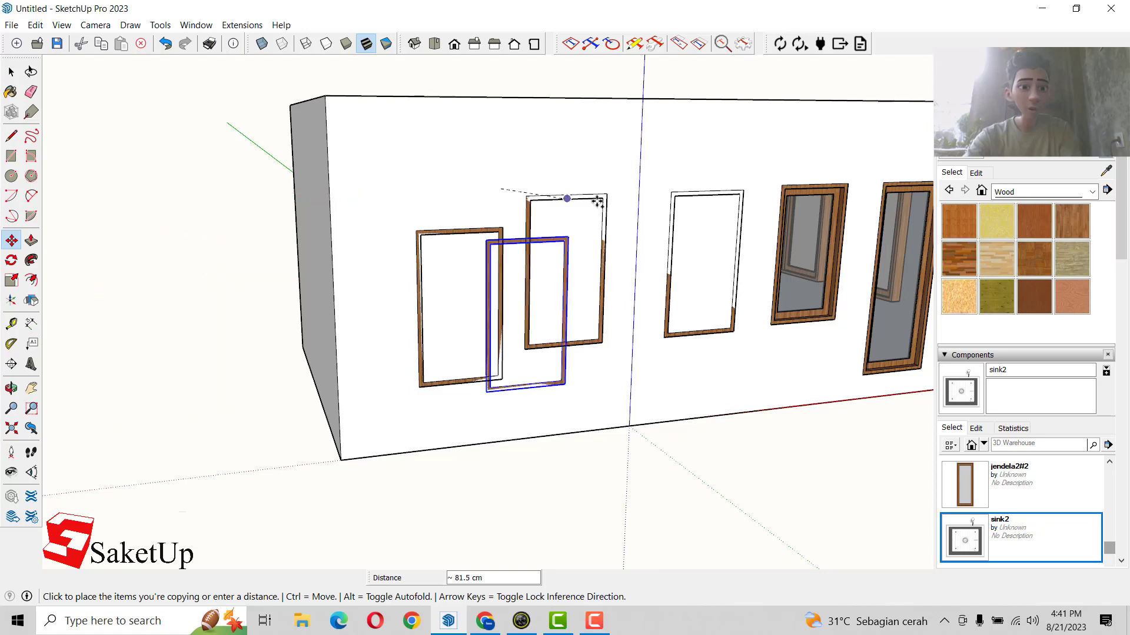
{"action": "key", "text": "space"}
{"action": "scroll", "coordinate": [487, 263], "scroll_direction": "down", "scroll_amount": 3}
{"action": "scroll", "coordinate": [504, 242], "scroll_direction": "down", "scroll_amount": 2}
{"action": "mouse_move", "coordinate": [504, 241]}
{"action": "middle_mouse_down"}
{"action": "mouse_move", "coordinate": [461, 312]}
{"action": "mouse_move", "coordinate": [794, 210]}
{"action": "middle_mouse_up"}
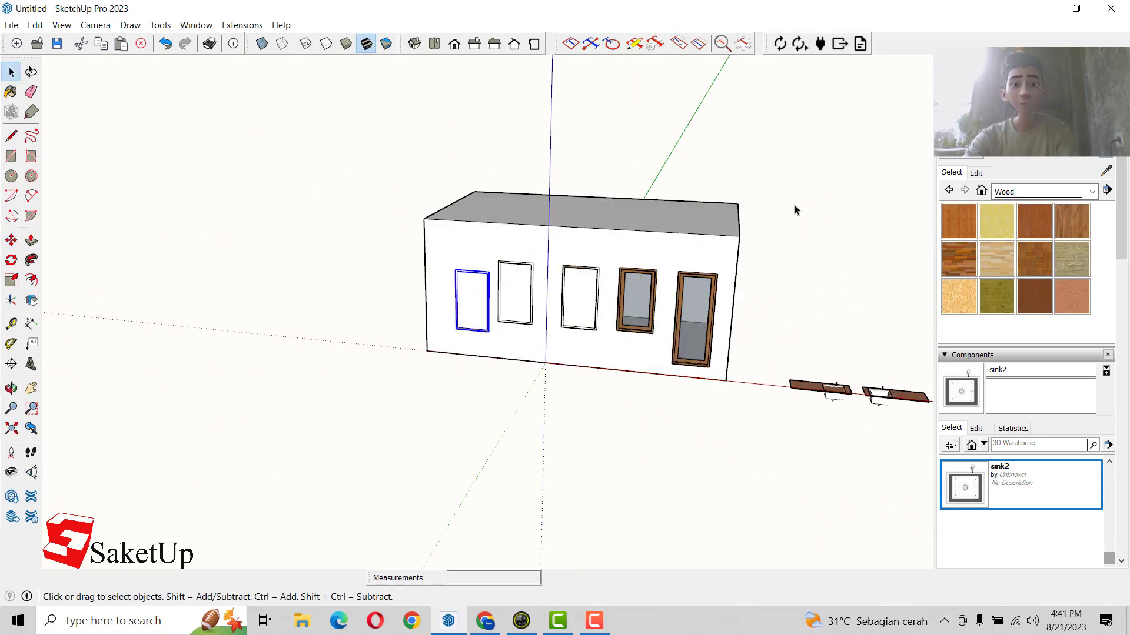
{"action": "middle_click_drag", "start_coordinate": [641, 339], "coordinate": [637, 306]}
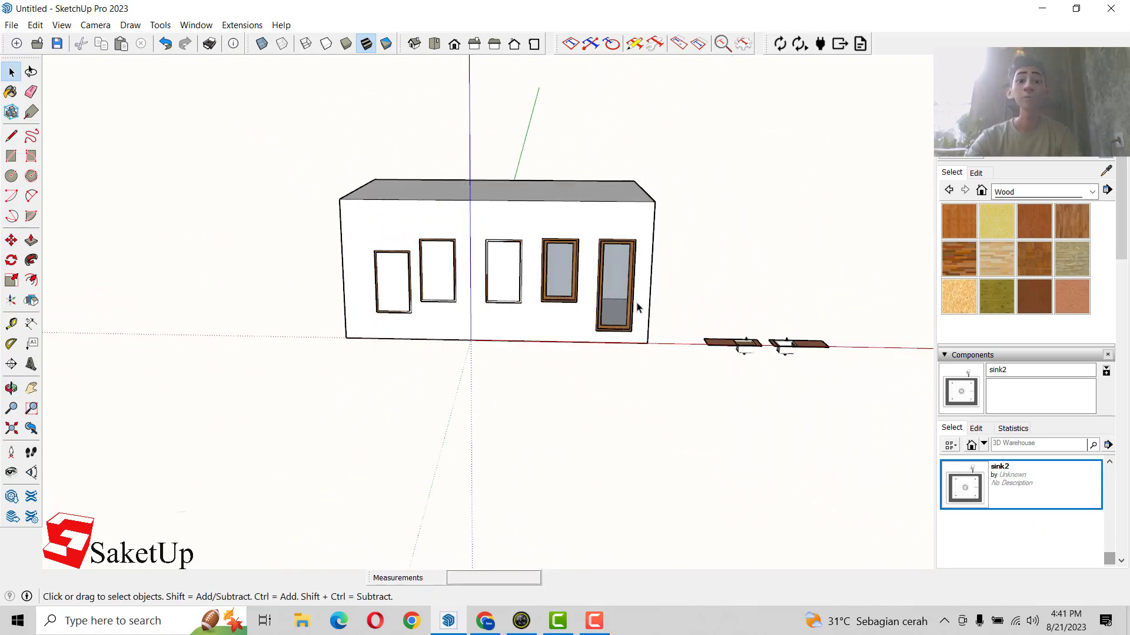
{"action": "scroll", "coordinate": [185, 194], "scroll_direction": "down", "scroll_amount": 2}
{"action": "mouse_move", "coordinate": [184, 194]}
{"action": "middle_mouse_down"}
{"action": "mouse_move", "coordinate": [527, 302]}
{"action": "mouse_move", "coordinate": [603, 351]}
{"action": "mouse_move", "coordinate": [625, 321]}
{"action": "middle_mouse_up"}
{"action": "scroll", "coordinate": [567, 280], "scroll_direction": "up", "scroll_amount": 2}
{"action": "scroll", "coordinate": [502, 294], "scroll_direction": "down", "scroll_amount": 1}
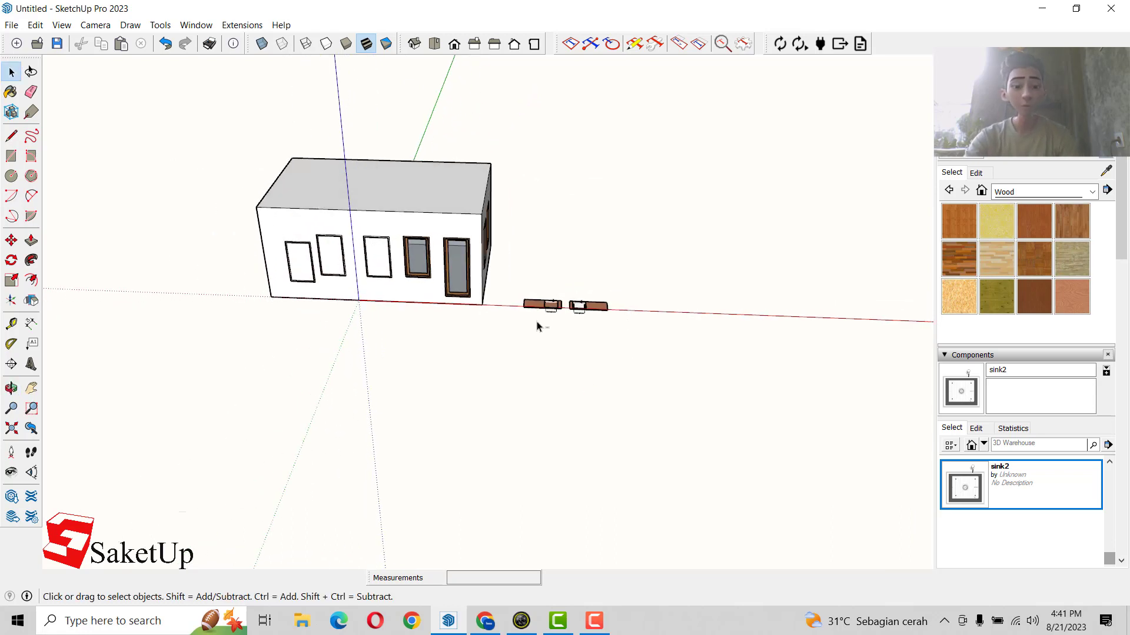
{"action": "scroll", "coordinate": [536, 326], "scroll_direction": "up", "scroll_amount": 3}
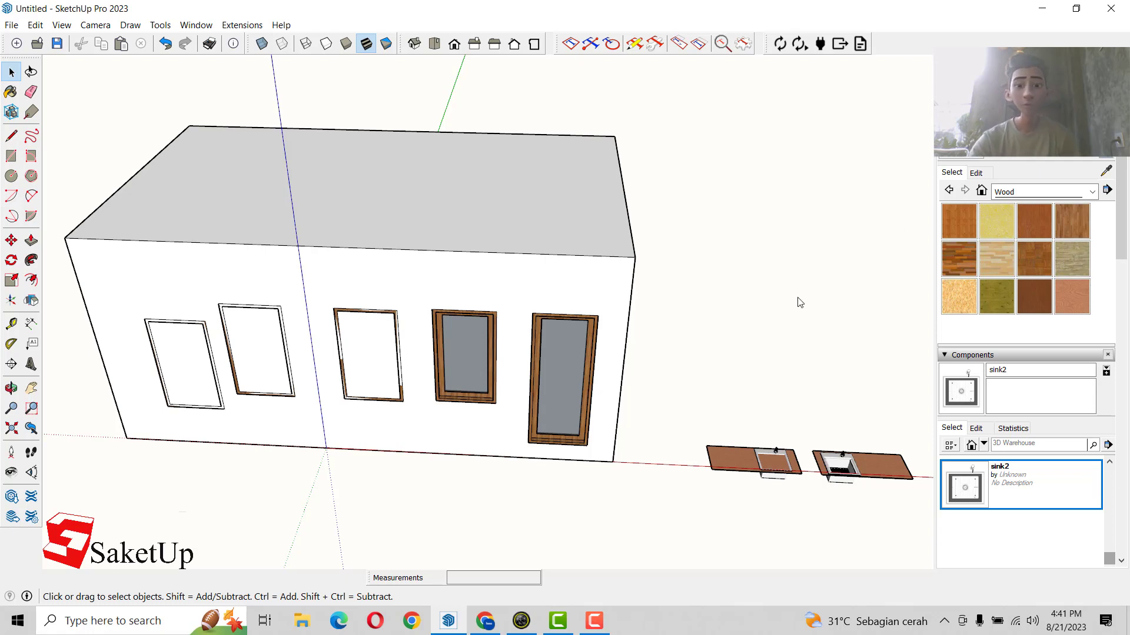
{"action": "scroll", "coordinate": [389, 318], "scroll_direction": "down", "scroll_amount": 2}
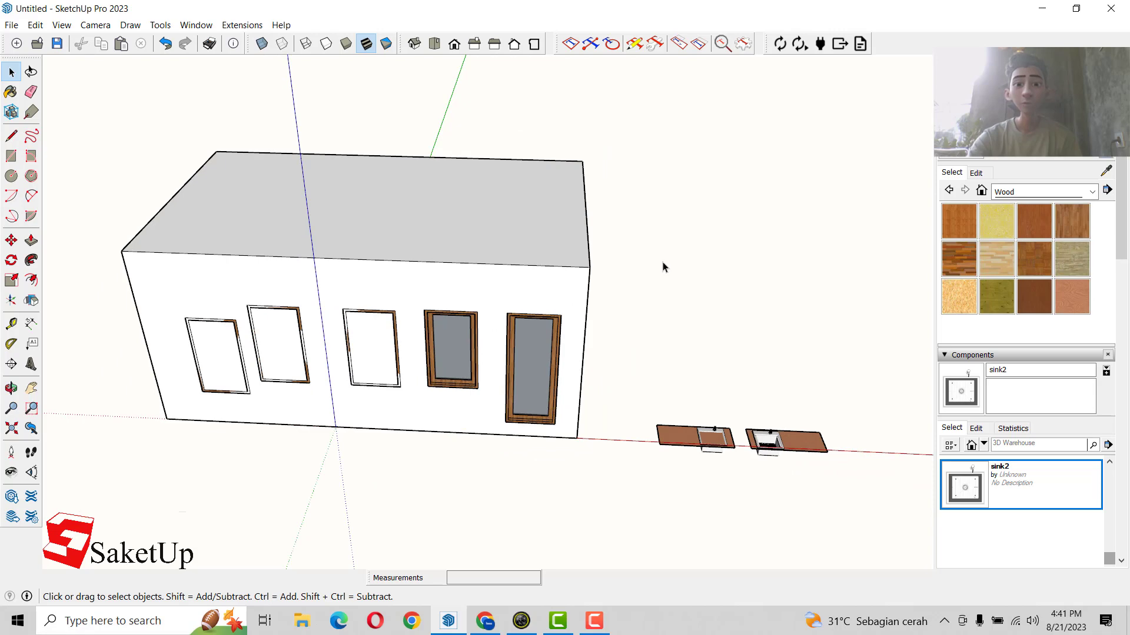
{"action": "scroll", "coordinate": [217, 276], "scroll_direction": "down", "scroll_amount": 2}
{"action": "scroll", "coordinate": [748, 382], "scroll_direction": "up", "scroll_amount": 2}
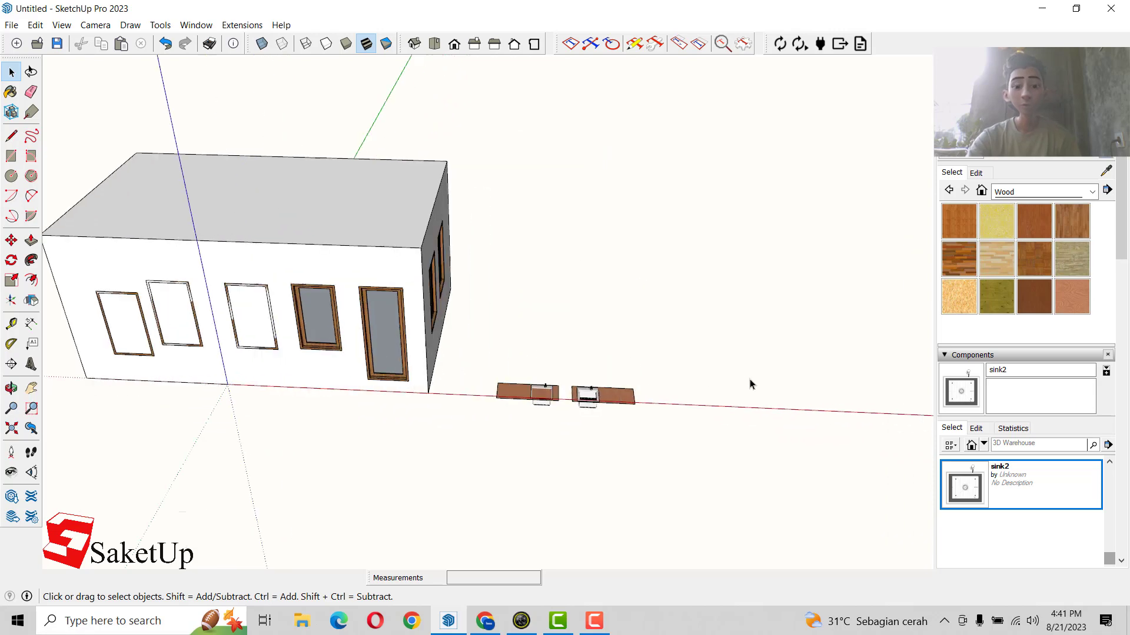
{"action": "scroll", "coordinate": [749, 383], "scroll_direction": "up", "scroll_amount": 2}
{"action": "scroll", "coordinate": [673, 376], "scroll_direction": "down", "scroll_amount": 2}
{"action": "scroll", "coordinate": [623, 366], "scroll_direction": "down", "scroll_amount": 1}
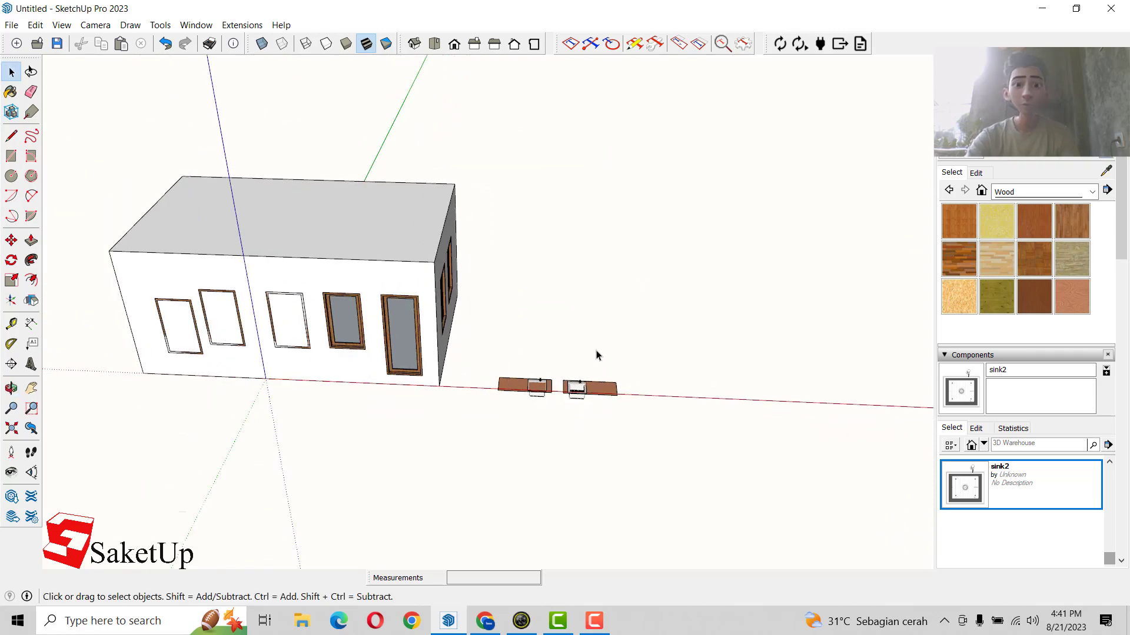
{"action": "mouse_move", "coordinate": [596, 354]}
{"action": "middle_mouse_down"}
{"action": "mouse_move", "coordinate": [711, 330]}
{"action": "mouse_move", "coordinate": [524, 365]}
{"action": "mouse_move", "coordinate": [683, 365]}
{"action": "middle_mouse_up"}
{"action": "scroll", "coordinate": [600, 380], "scroll_direction": "down", "scroll_amount": 2}
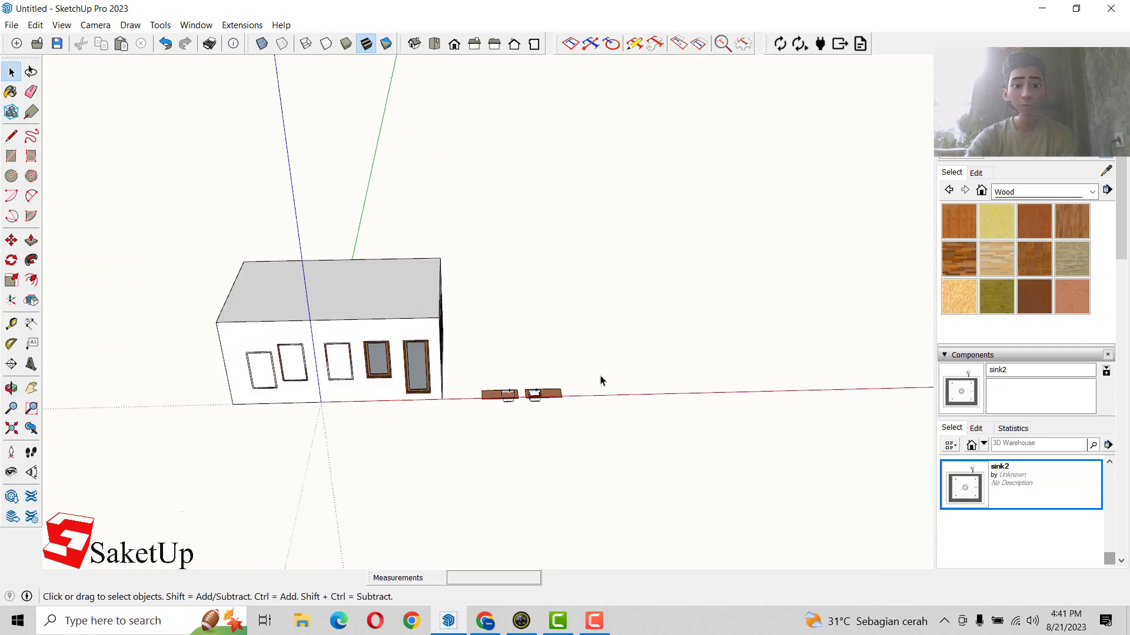
{"action": "scroll", "coordinate": [579, 378], "scroll_direction": "up", "scroll_amount": 1}
{"action": "middle_click_drag", "start_coordinate": [578, 377], "coordinate": [461, 338]}
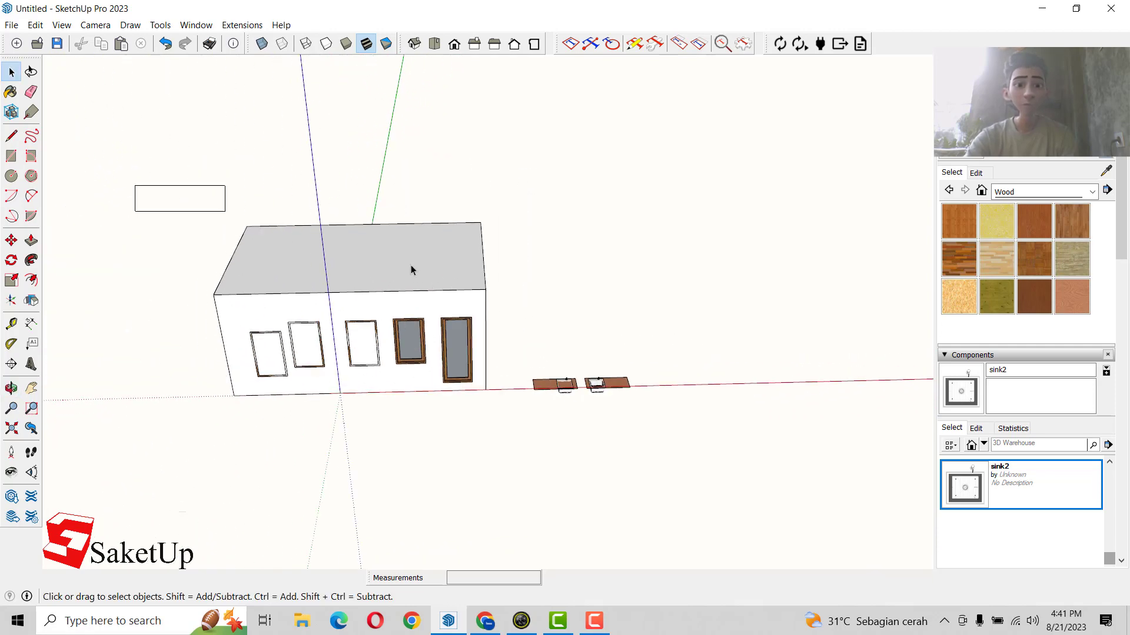
Step: Delete the house and counters, then draw a floor rectangle starting at the axis origin
{"action": "key", "text": "ctrl+a"}
{"action": "key", "text": "Delete"}
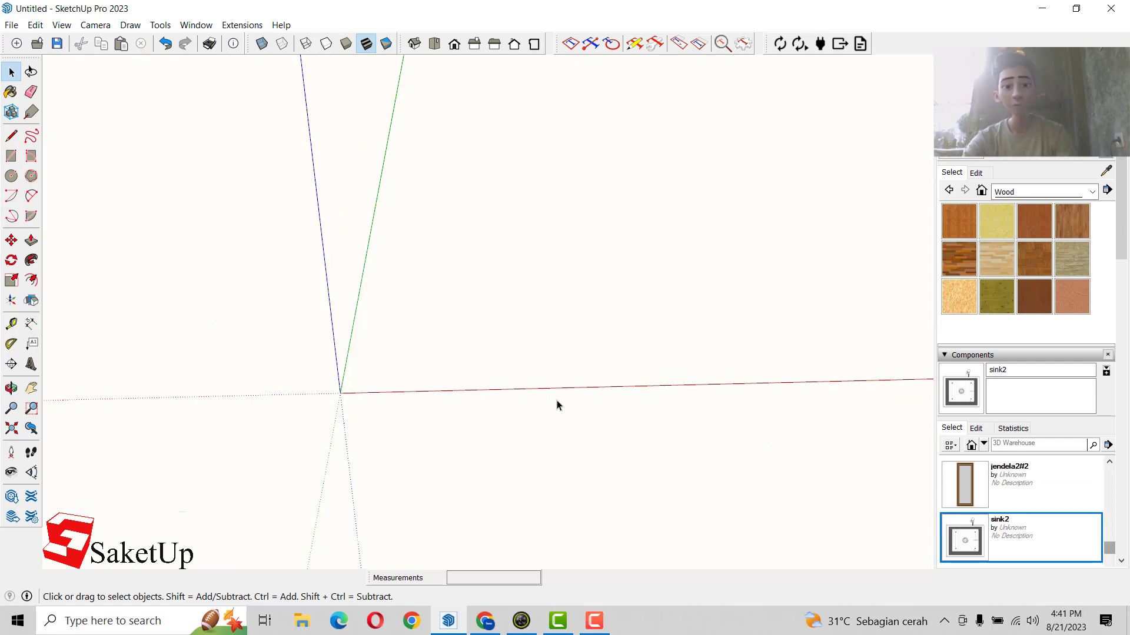
{"action": "key", "text": "r"}
{"action": "left_click", "coordinate": [340, 393]}
{"action": "scroll", "coordinate": [528, 341], "scroll_direction": "up", "scroll_amount": 2}
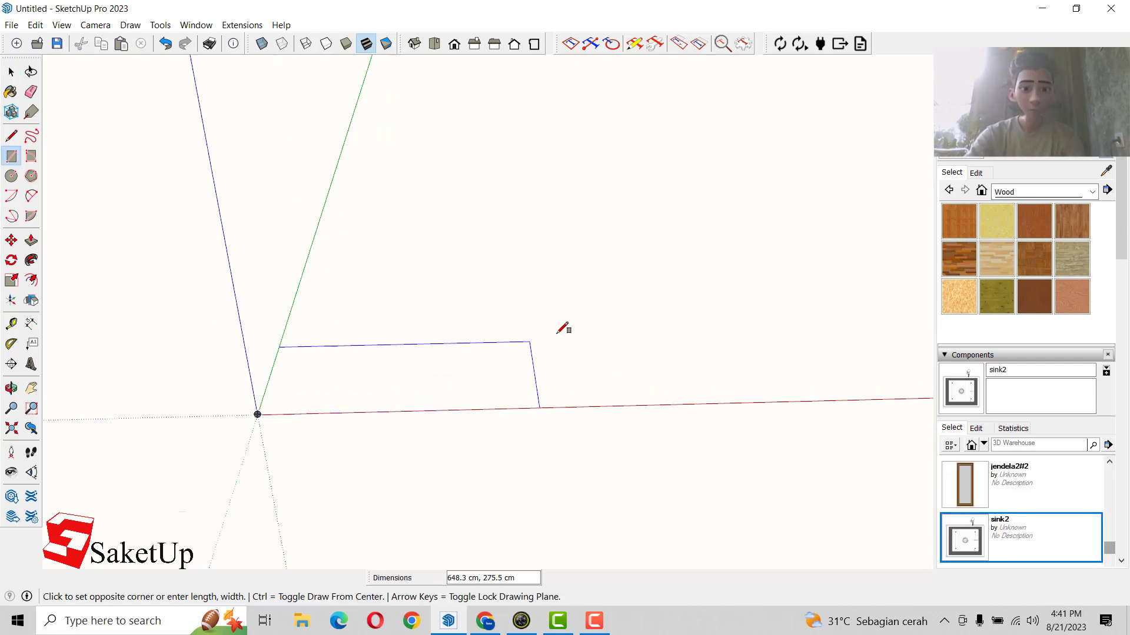
{"action": "left_click", "coordinate": [708, 203]}
{"action": "scroll", "coordinate": [529, 336], "scroll_direction": "down", "scroll_amount": 2}
{"action": "left_click", "coordinate": [492, 336]}
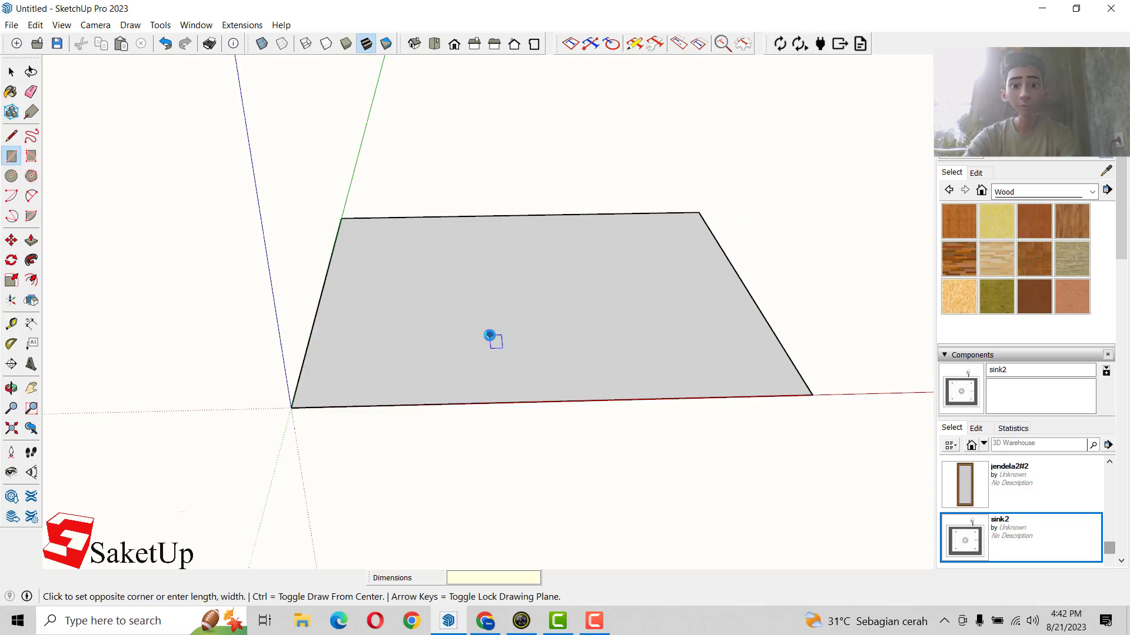
{"action": "scroll", "coordinate": [492, 335], "scroll_direction": "down", "scroll_amount": 2}
{"action": "scroll", "coordinate": [489, 336], "scroll_direction": "down", "scroll_amount": 2}
Step: Push/pull the floor rectangle up into a plain white box and orbit to view it
{"action": "key", "text": "space"}
{"action": "key", "text": "p"}
{"action": "left_click", "coordinate": [438, 340]}
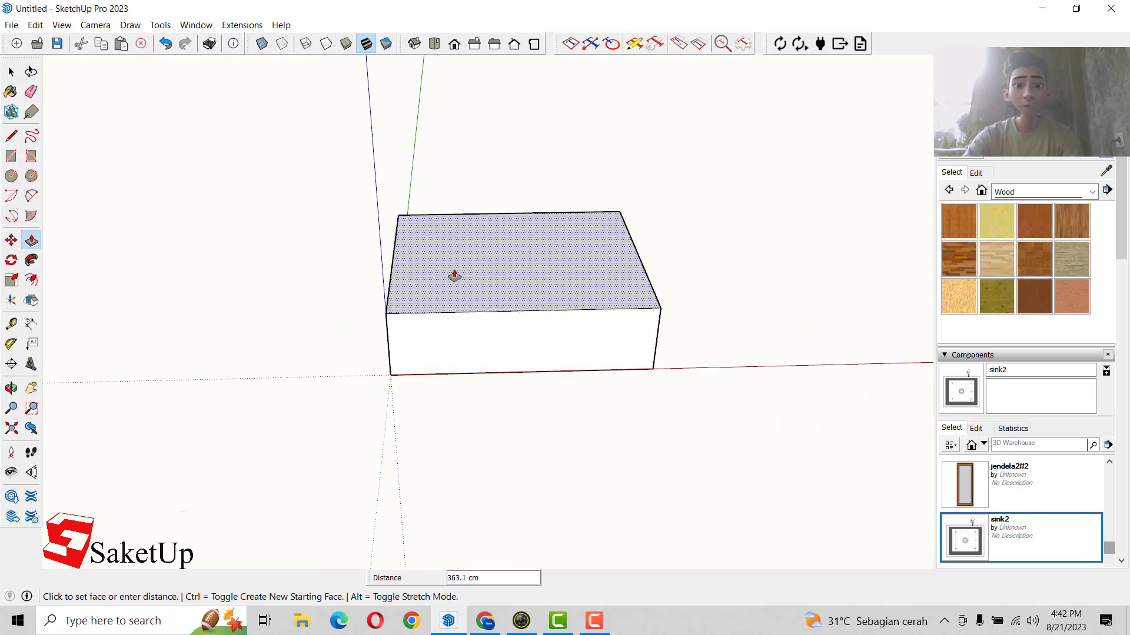
{"action": "left_click", "coordinate": [461, 183]}
{"action": "key", "text": "space"}
{"action": "mouse_move", "coordinate": [673, 339]}
{"action": "middle_mouse_down"}
{"action": "mouse_move", "coordinate": [638, 484]}
{"action": "mouse_move", "coordinate": [645, 348]}
{"action": "mouse_move", "coordinate": [595, 327]}
{"action": "middle_mouse_up"}
{"action": "scroll", "coordinate": [597, 360], "scroll_direction": "up", "scroll_amount": 3}
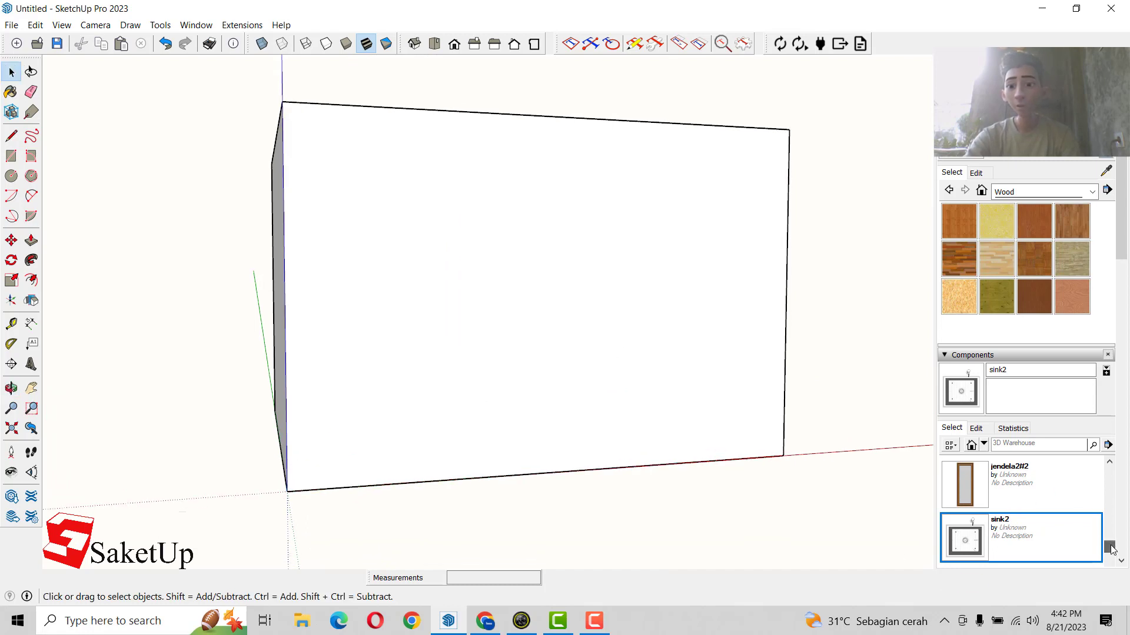
Step: Place a jendela 1 window component on the box wall
{"action": "scroll", "coordinate": [979, 487], "scroll_direction": "up", "scroll_amount": 1}
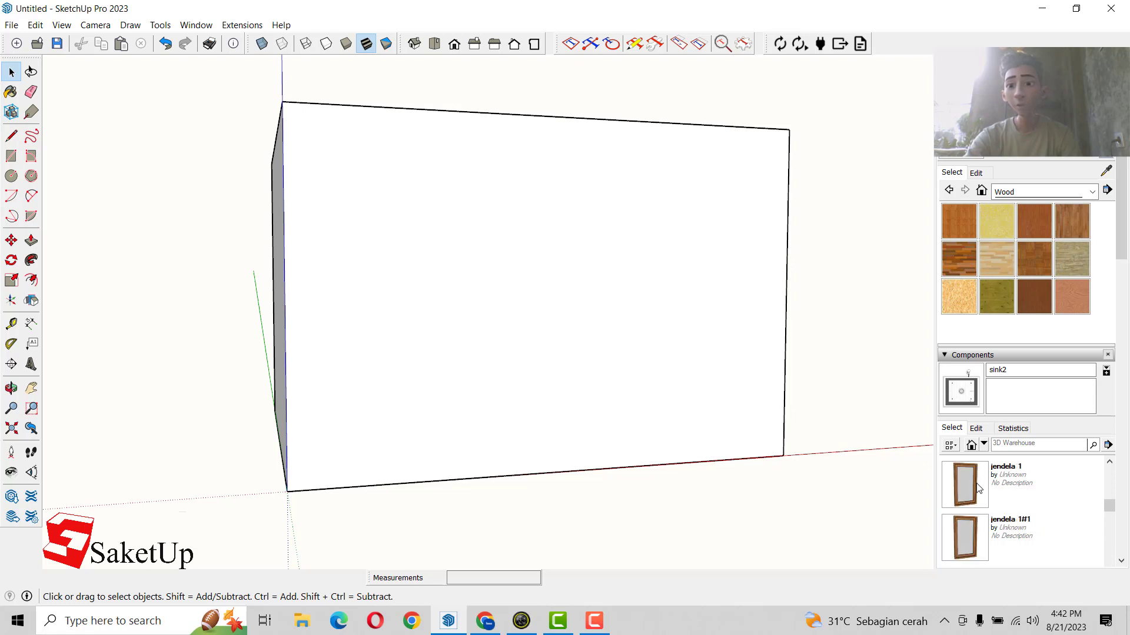
{"action": "left_click", "coordinate": [978, 488]}
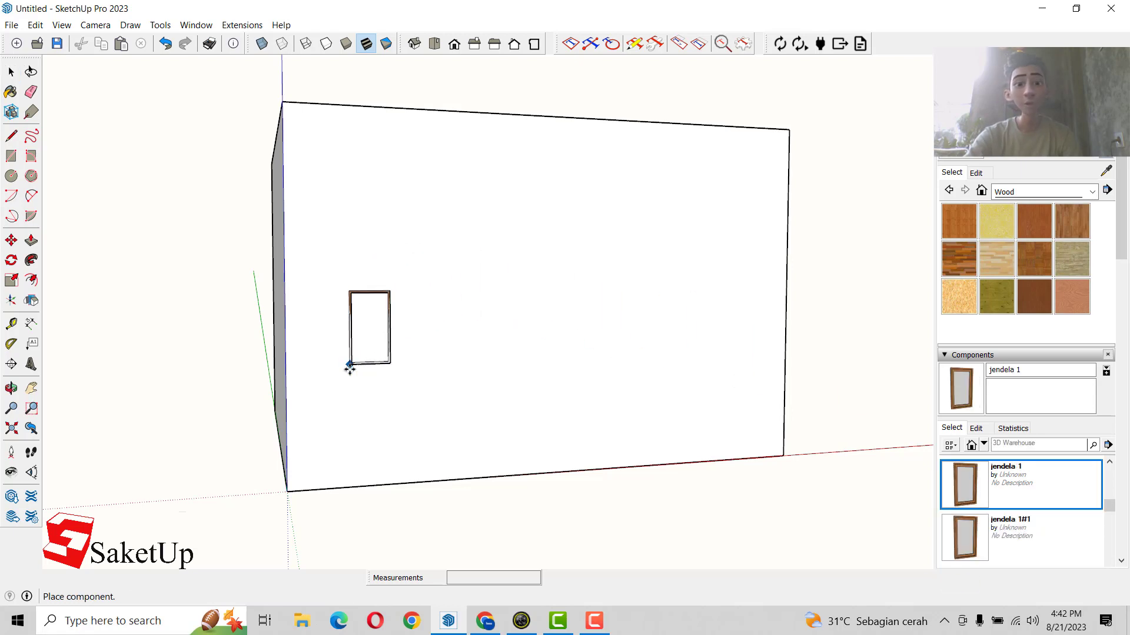
{"action": "left_click", "coordinate": [352, 409]}
{"action": "scroll", "coordinate": [386, 361], "scroll_direction": "up", "scroll_amount": 3}
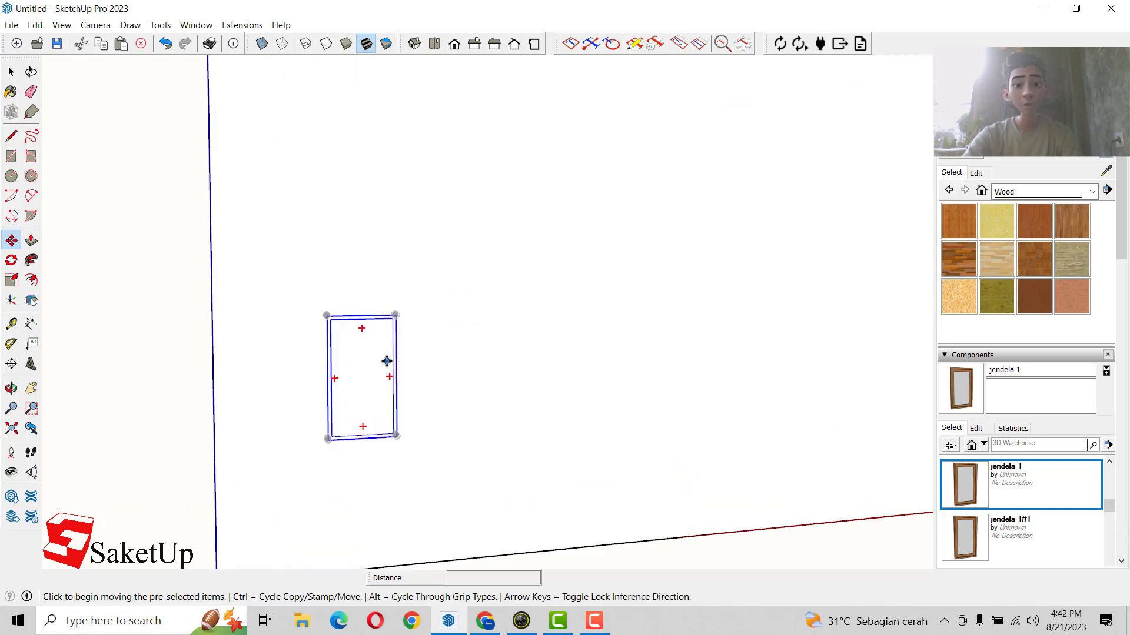
{"action": "scroll", "coordinate": [431, 371], "scroll_direction": "down", "scroll_amount": 3}
{"action": "mouse_move", "coordinate": [431, 371]}
{"action": "middle_mouse_down"}
{"action": "mouse_move", "coordinate": [443, 414]}
{"action": "mouse_move", "coordinate": [500, 404]}
{"action": "middle_mouse_up"}
{"action": "scroll", "coordinate": [474, 376], "scroll_direction": "up", "scroll_amount": 3}
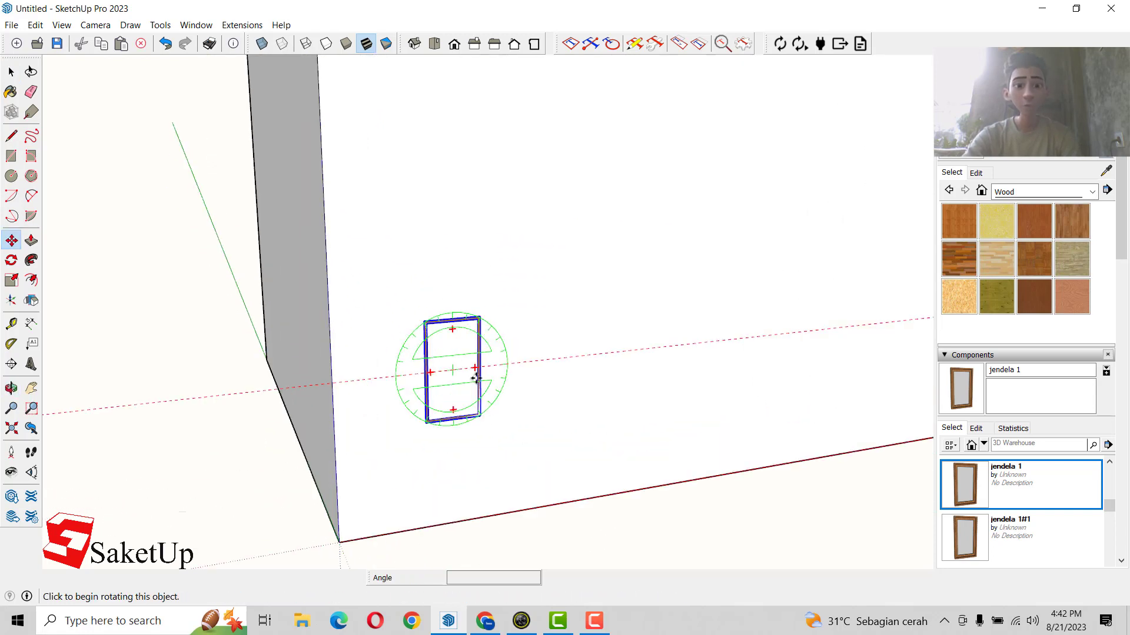
{"action": "scroll", "coordinate": [479, 415], "scroll_direction": "down", "scroll_amount": 5}
Step: Move-copy the jendela 1 window to the left of the box
{"action": "left_click", "coordinate": [479, 415]}
{"action": "key", "text": "ctrl"}
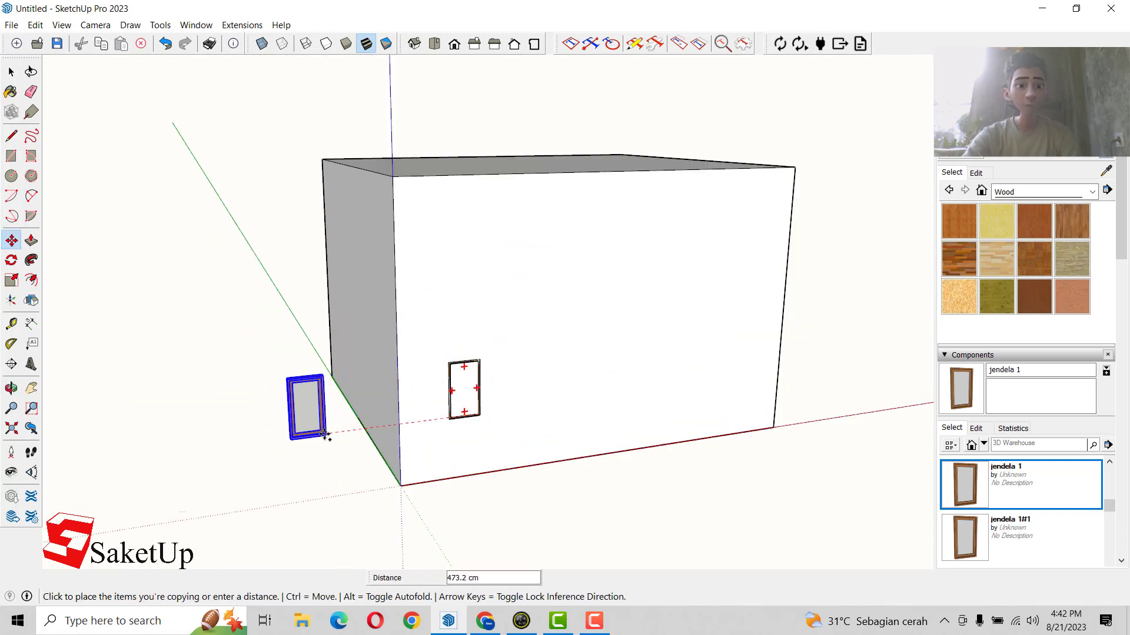
{"action": "left_click", "coordinate": [323, 433]}
{"action": "key", "text": "space"}
{"action": "scroll", "coordinate": [317, 389], "scroll_direction": "up", "scroll_amount": 4}
Step: Explode the window copy into loose geometry
{"action": "right_click", "coordinate": [317, 389]}
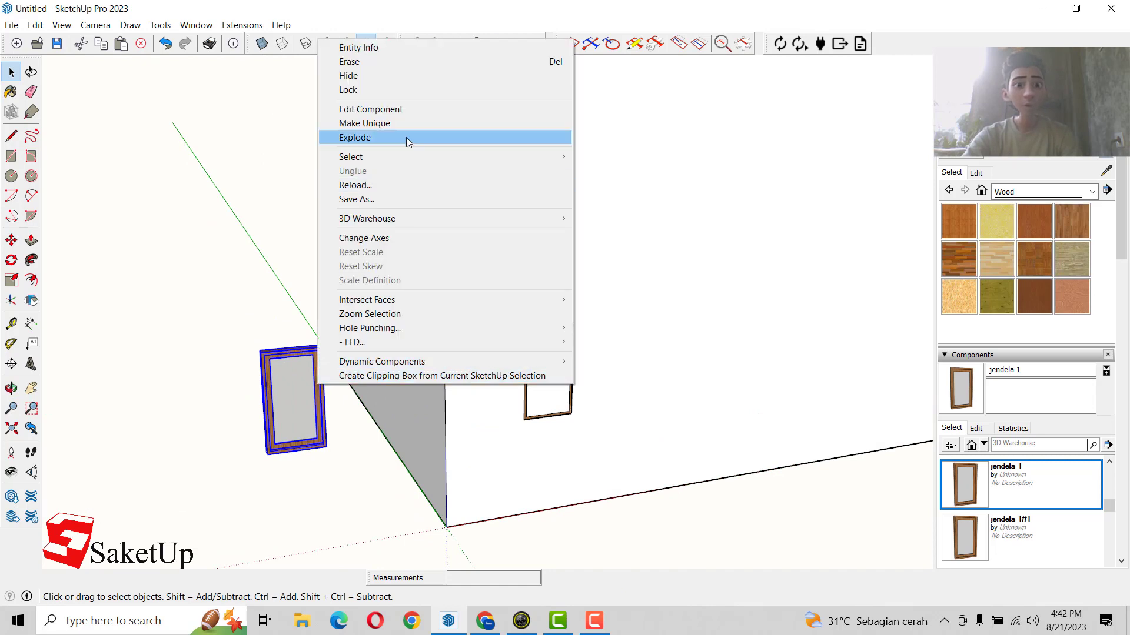
{"action": "left_click", "coordinate": [390, 140]}
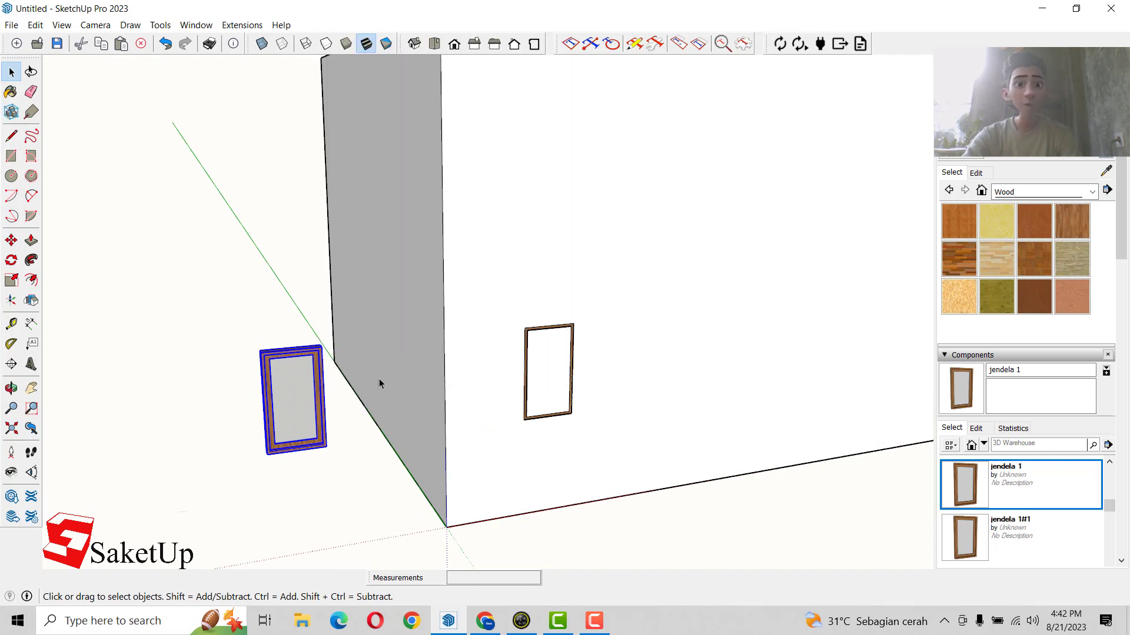
{"action": "left_click", "coordinate": [282, 335]}
{"action": "scroll", "coordinate": [291, 354], "scroll_direction": "up", "scroll_amount": 4}
{"action": "left_click", "coordinate": [291, 354]}
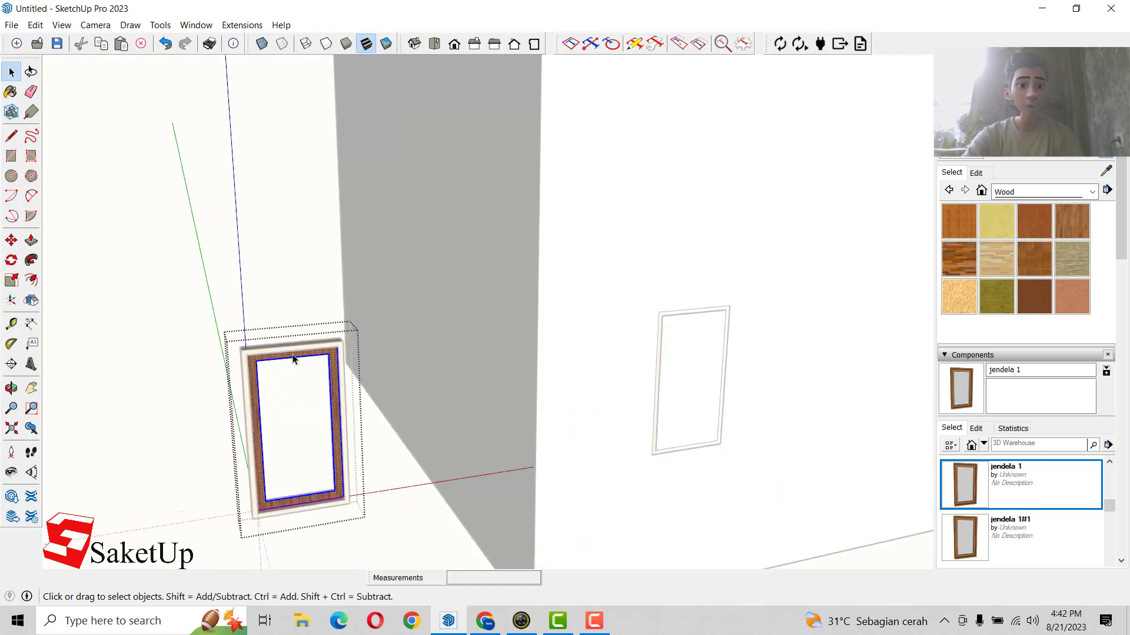
{"action": "left_click", "coordinate": [297, 287]}
Step: Select the exploded window frame and make it unique
{"action": "triple_click", "coordinate": [250, 376]}
{"action": "scroll", "coordinate": [265, 360], "scroll_direction": "down", "scroll_amount": 2}
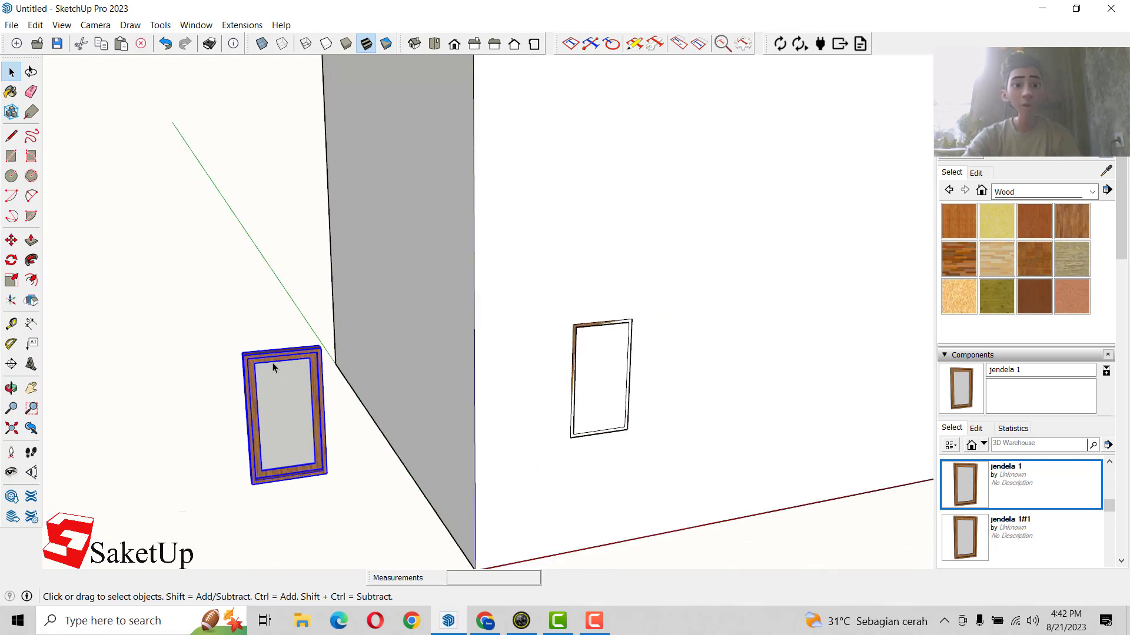
{"action": "right_click", "coordinate": [273, 362]}
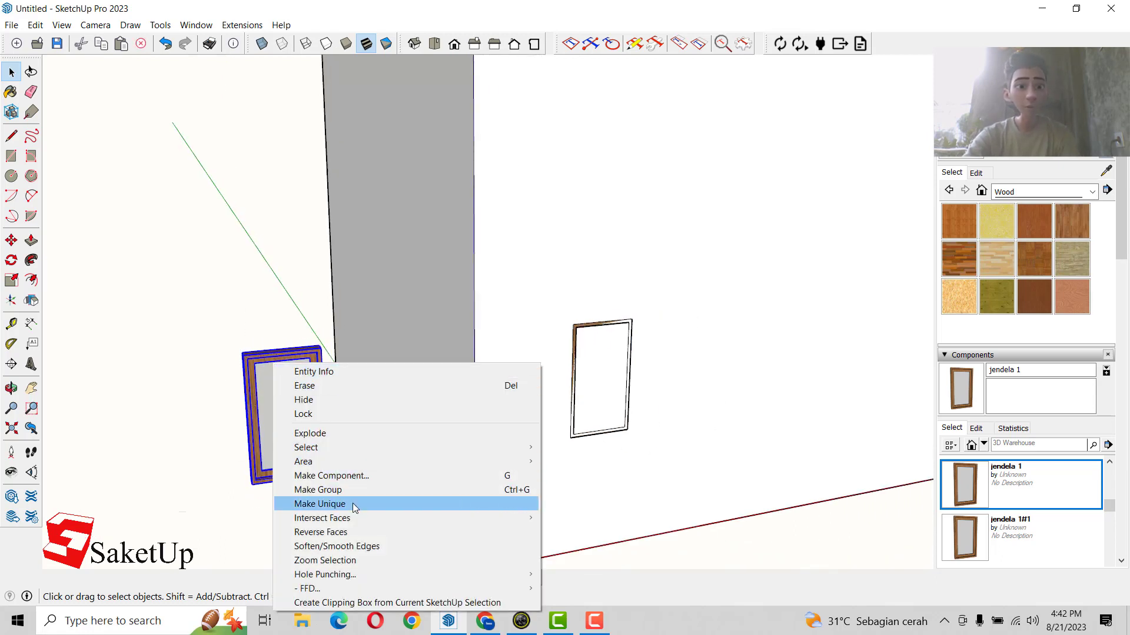
{"action": "left_click", "coordinate": [271, 235]}
Step: Delete the loose window frame, then delete everything else in the model
{"action": "middle_click_drag", "start_coordinate": [310, 327], "coordinate": [316, 357]}
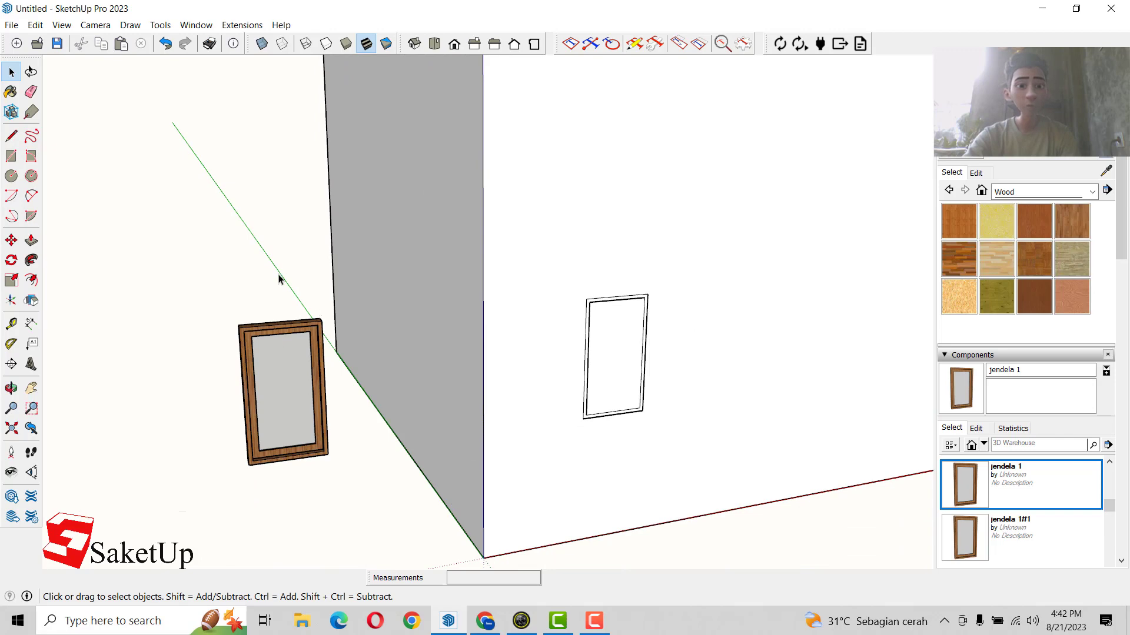
{"action": "scroll", "coordinate": [279, 279], "scroll_direction": "down", "scroll_amount": 5}
{"action": "left_click", "coordinate": [282, 335]}
{"action": "key", "text": "Delete"}
{"action": "scroll", "coordinate": [336, 277], "scroll_direction": "down", "scroll_amount": 2}
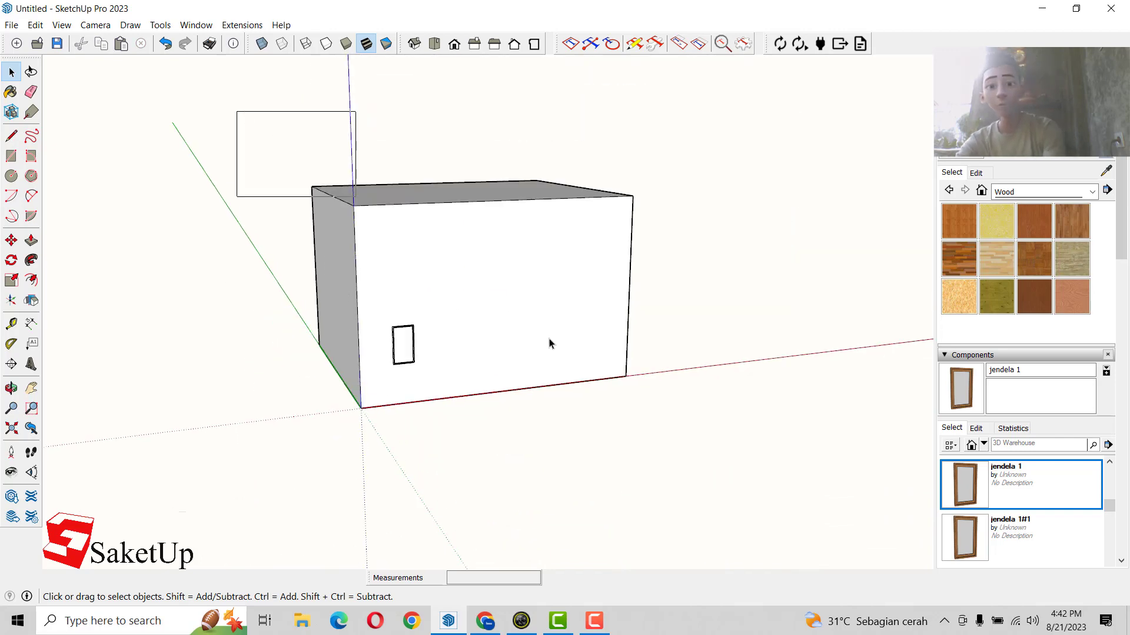
{"action": "key", "text": "ctrl+a"}
{"action": "key", "text": "Delete"}
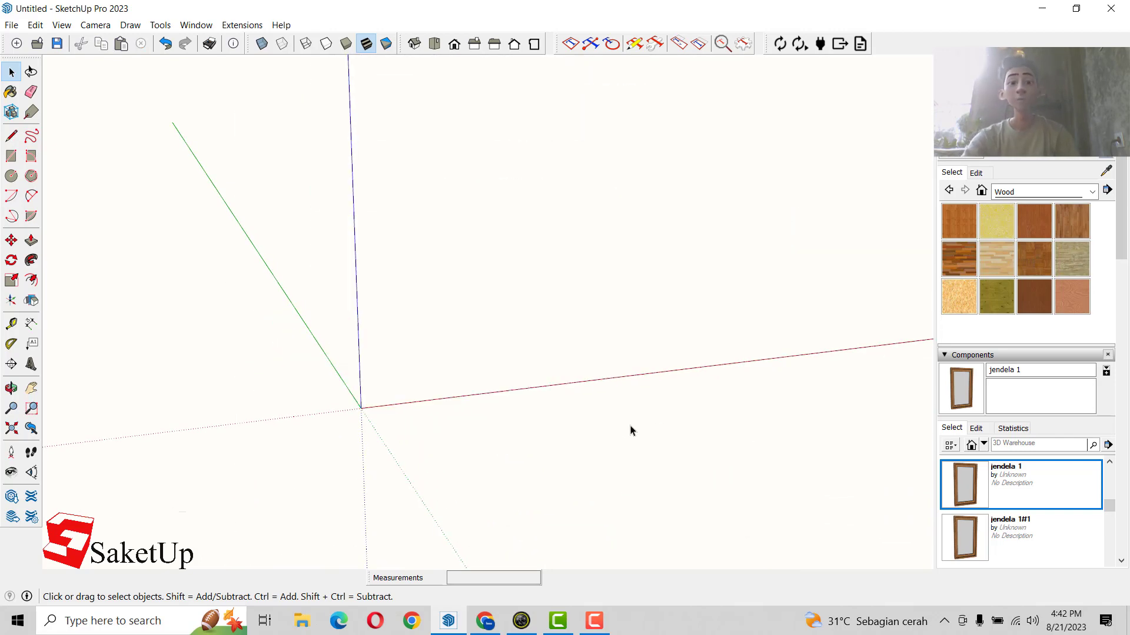
Step: Undo to restore the house and counters, then push/pull a second box right of the counters
{"action": "key", "text": "ctrl+z"}
{"action": "key", "text": "r"}
{"action": "left_click", "coordinate": [617, 402]}
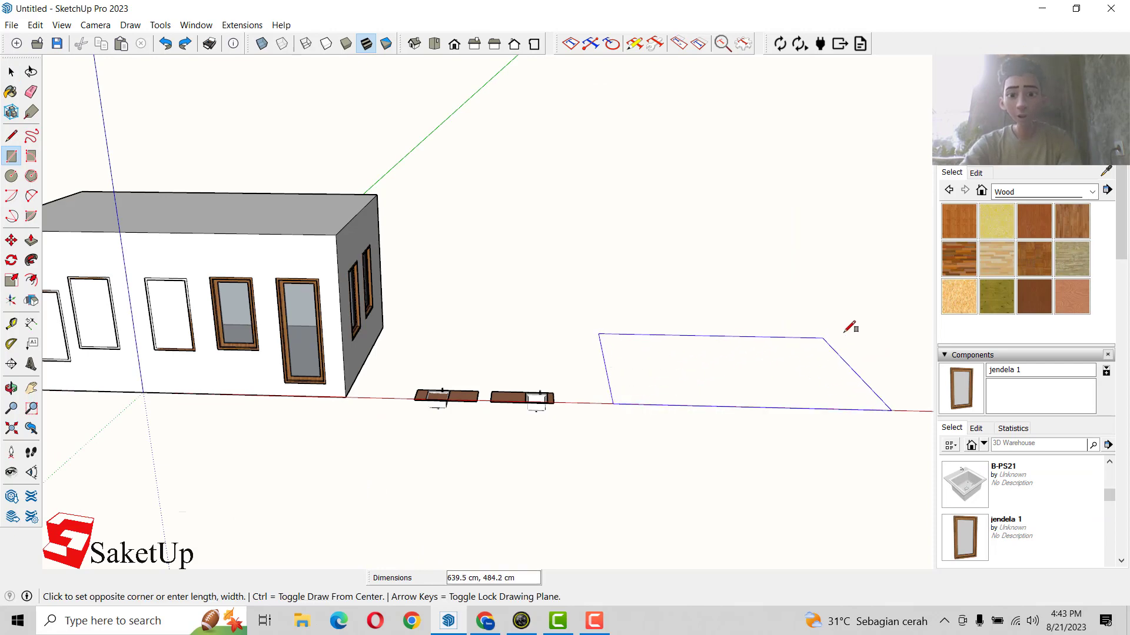
{"action": "left_click", "coordinate": [845, 335]}
{"action": "key", "text": "p"}
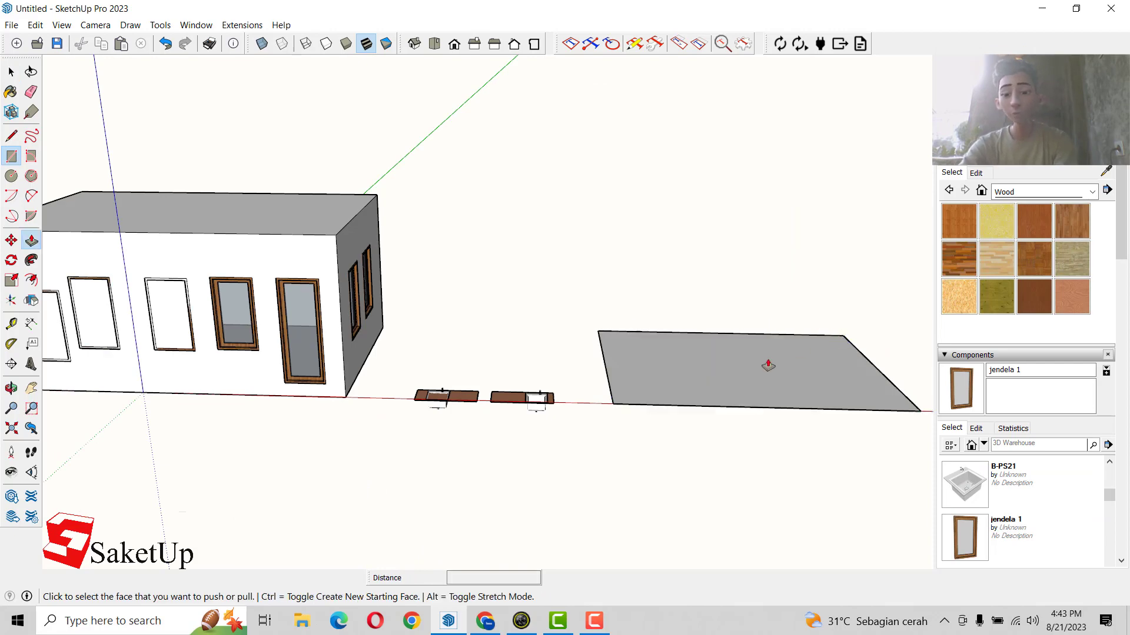
{"action": "left_click", "coordinate": [762, 367]}
{"action": "left_click", "coordinate": [339, 243]}
{"action": "key", "text": "space"}
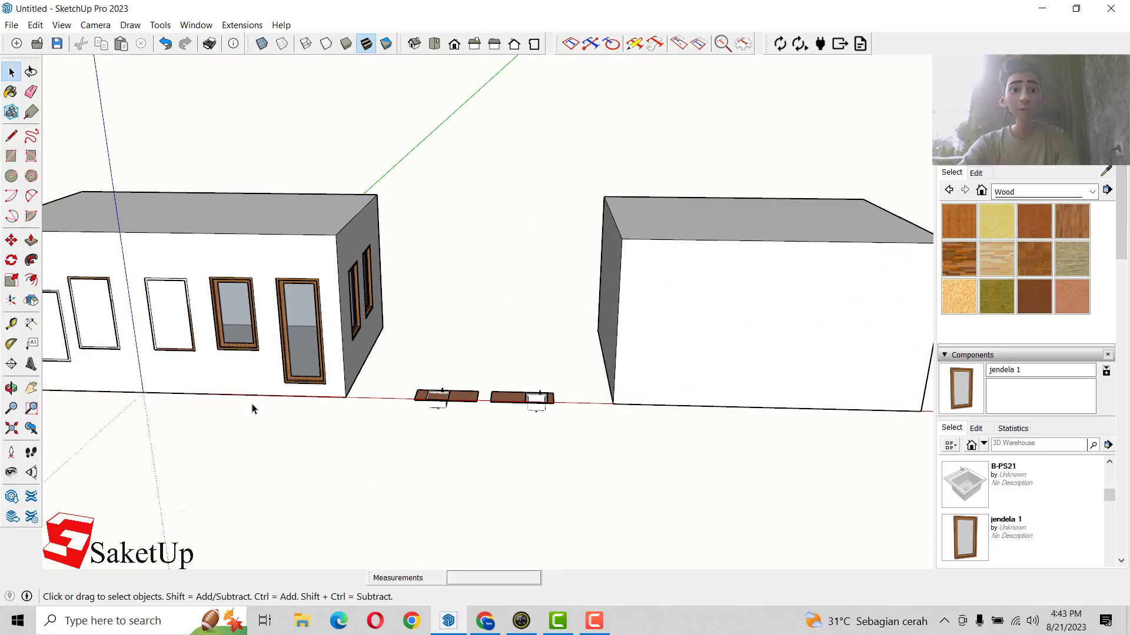
{"action": "middle_click_drag", "start_coordinate": [251, 404], "coordinate": [915, 567]}
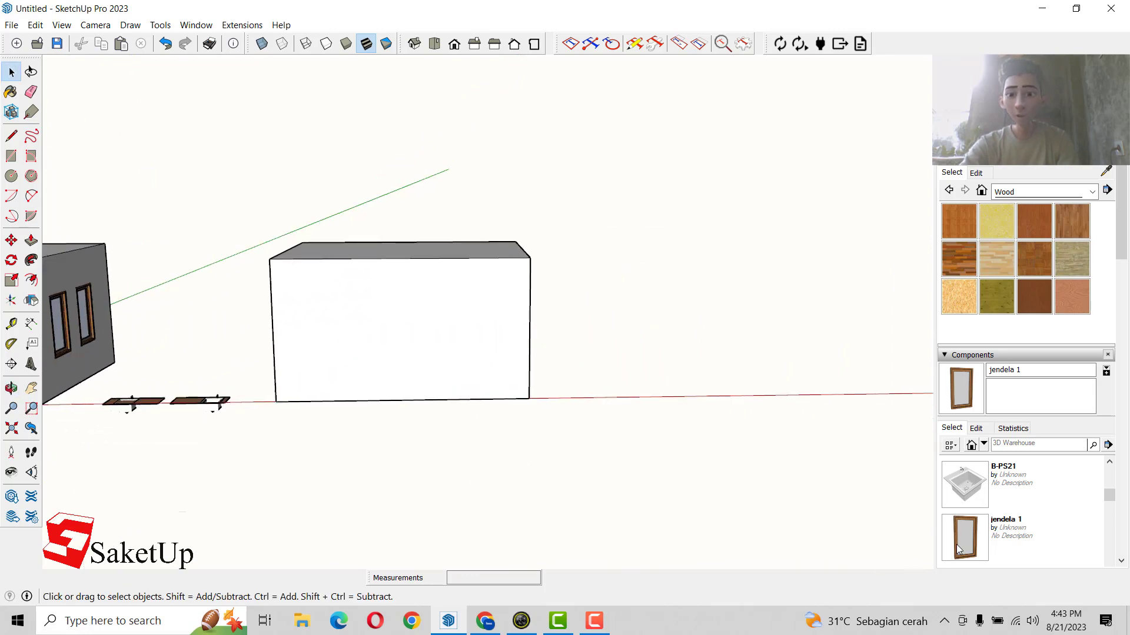
Step: Place a jendela 1 window on the second box's long wall
{"action": "left_click", "coordinate": [960, 534]}
{"action": "left_click", "coordinate": [462, 351]}
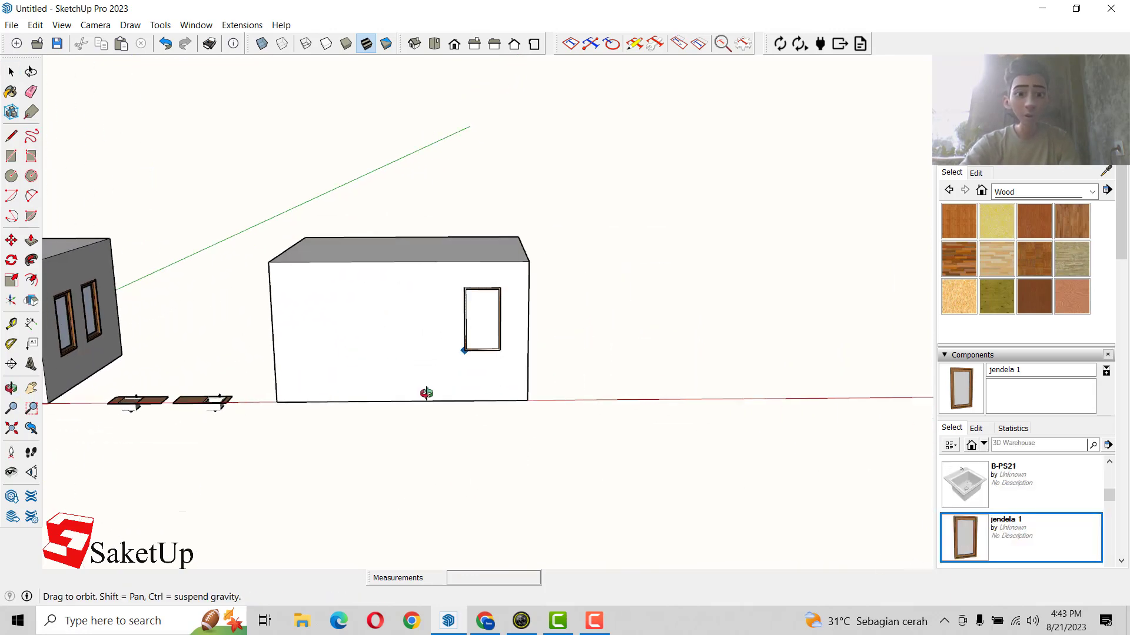
{"action": "middle_click_drag", "start_coordinate": [462, 350], "coordinate": [528, 308]}
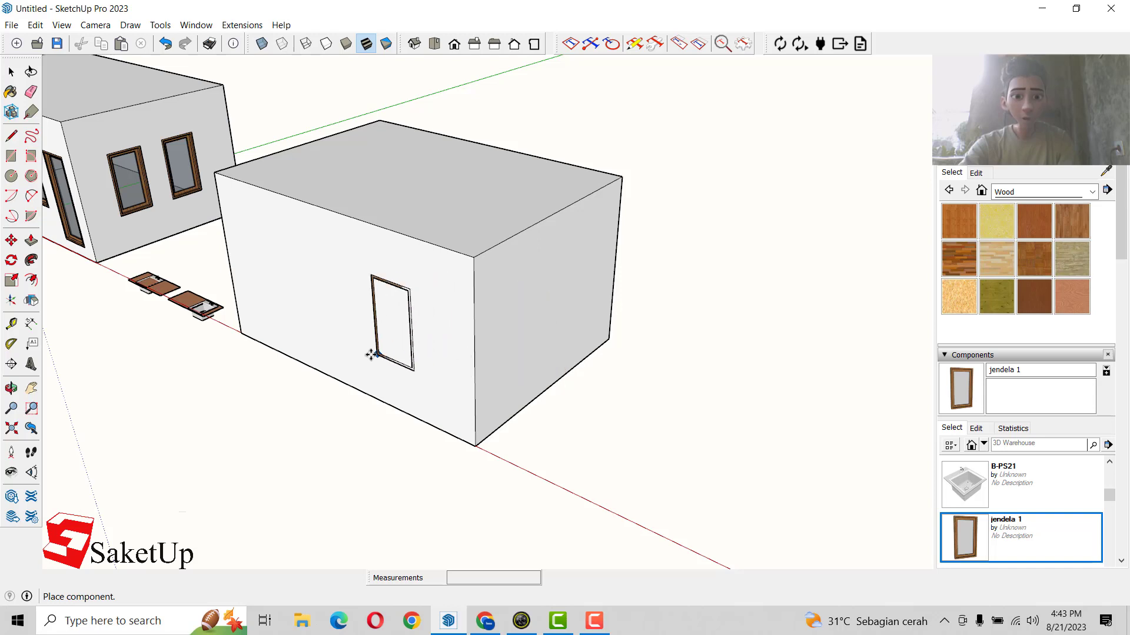
{"action": "left_click", "coordinate": [402, 374]}
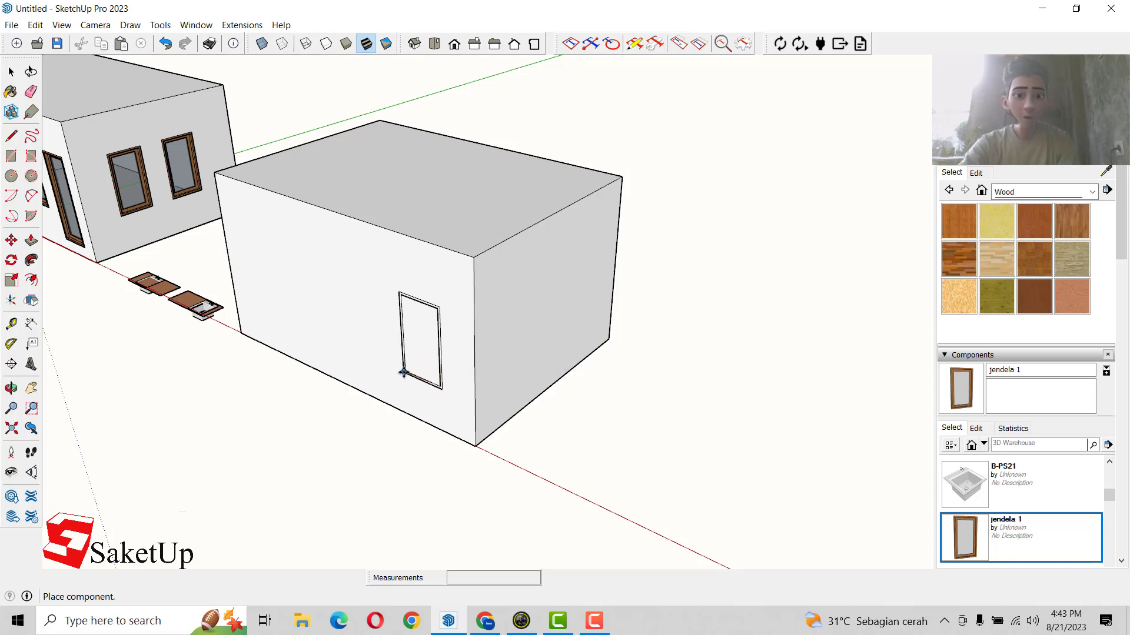
Step: Move-copy the jendela 1 window to sit beside the box
{"action": "key", "text": "m"}
{"action": "left_click", "coordinate": [441, 388]}
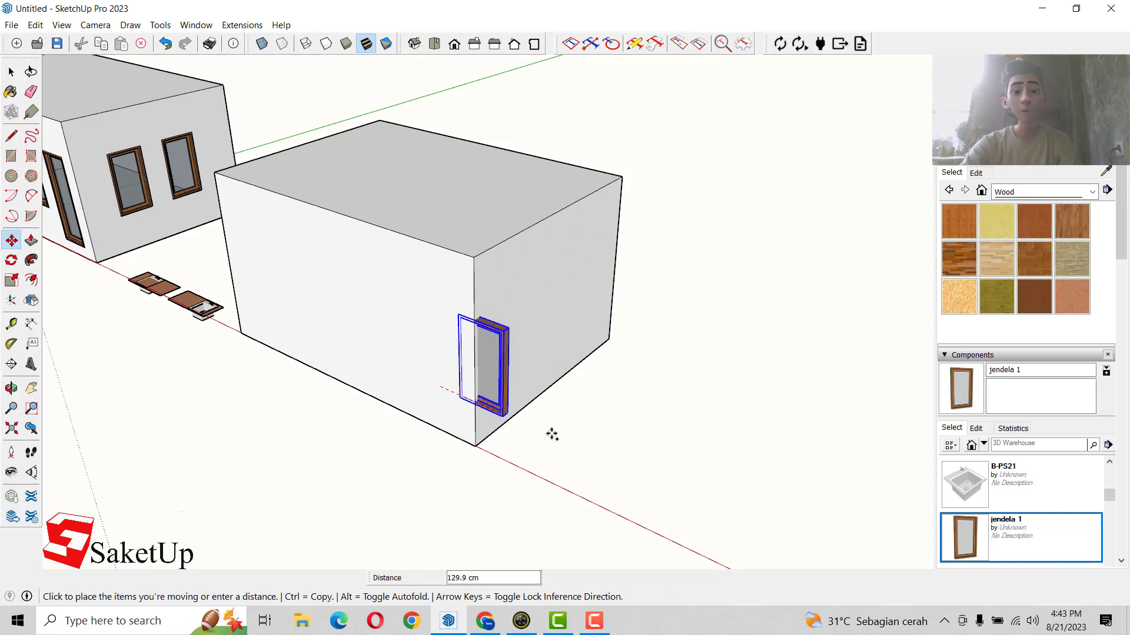
{"action": "key", "text": "ctrl"}
{"action": "left_click", "coordinate": [606, 448]}
{"action": "key", "text": "space"}
{"action": "middle_click_drag", "start_coordinate": [606, 447], "coordinate": [694, 300]}
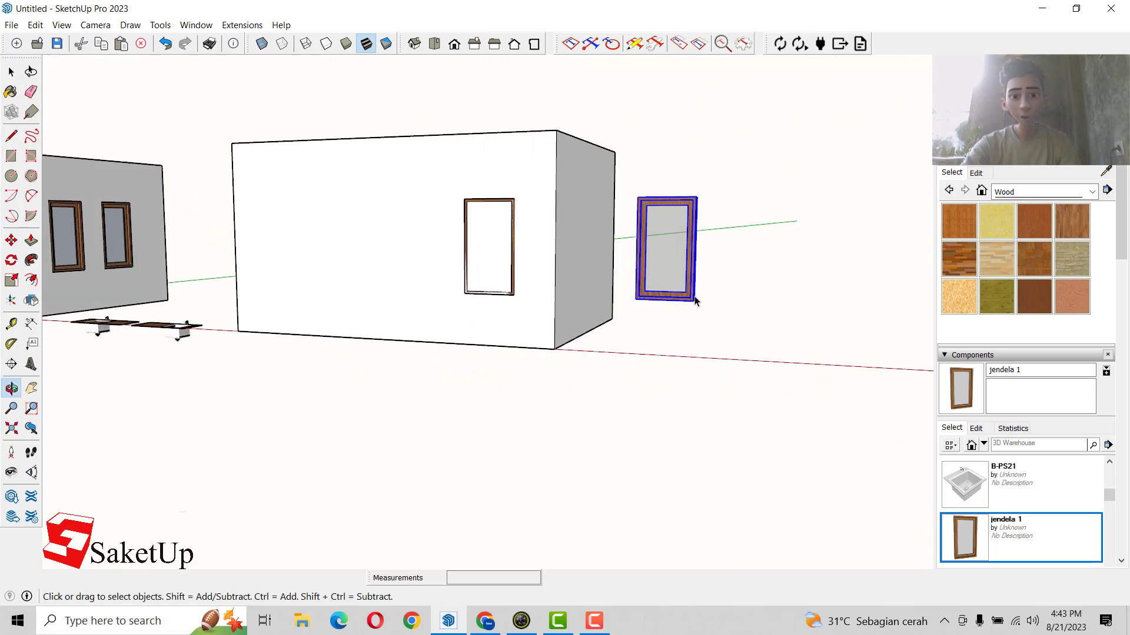
Step: Explode the window copy beside the box into loose geometry
{"action": "right_click", "coordinate": [693, 216]}
{"action": "left_click", "coordinate": [764, 311]}
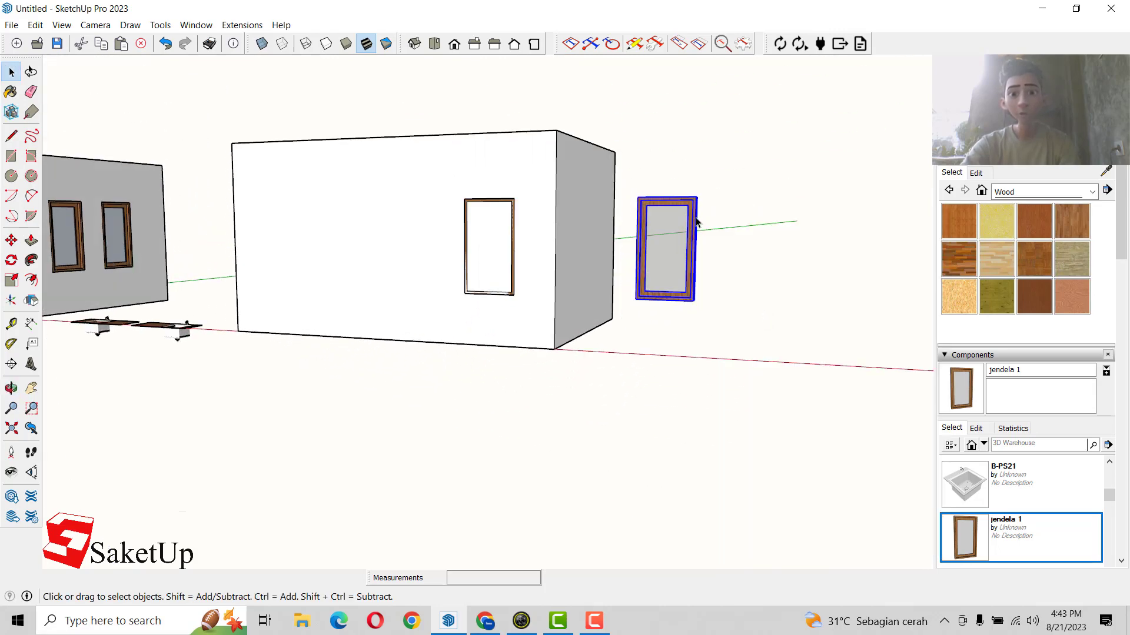
{"action": "right_click", "coordinate": [694, 212]}
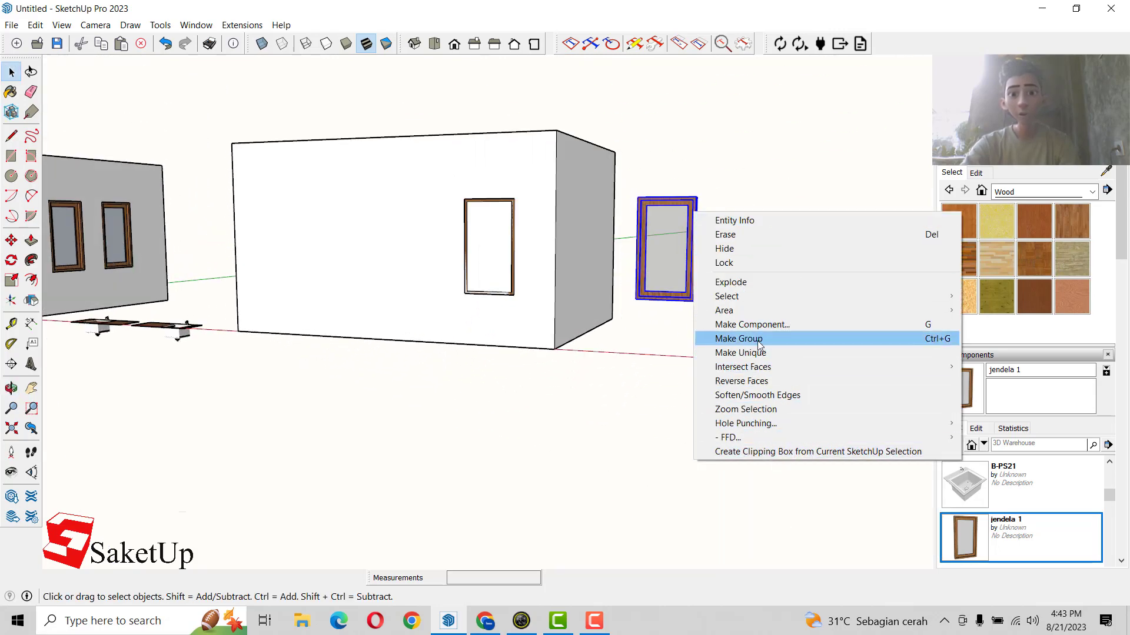
{"action": "left_click", "coordinate": [756, 285]}
{"action": "right_click", "coordinate": [696, 205]}
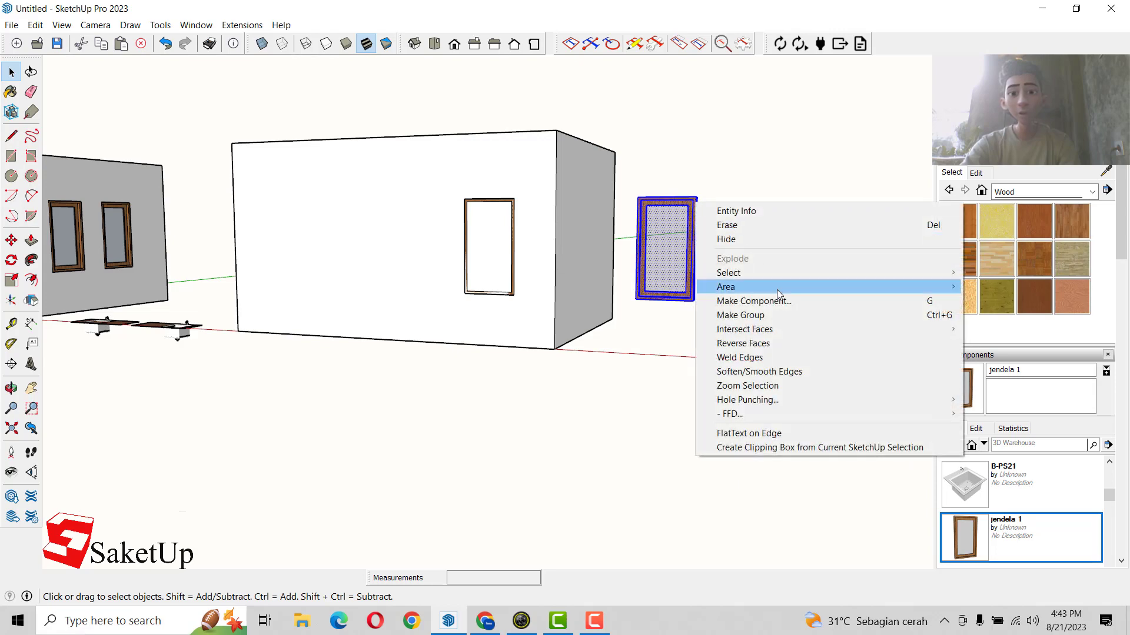
{"action": "left_click", "coordinate": [775, 166]}
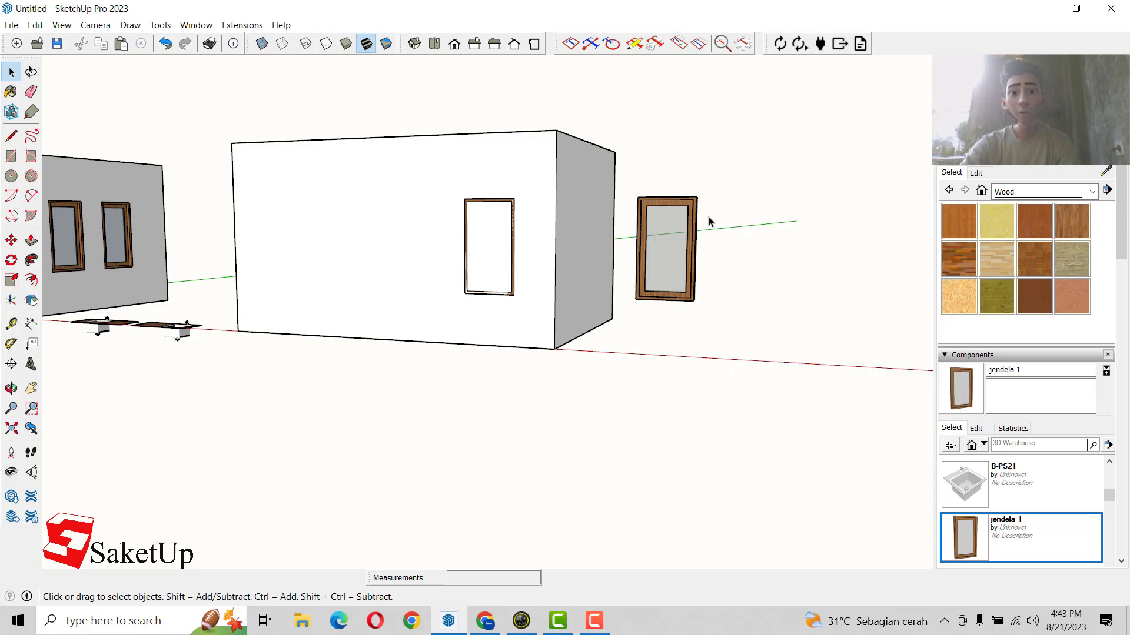
{"action": "scroll", "coordinate": [708, 222], "scroll_direction": "up", "scroll_amount": 3}
{"action": "scroll", "coordinate": [689, 207], "scroll_direction": "up", "scroll_amount": 2}
{"action": "scroll", "coordinate": [604, 313], "scroll_direction": "down", "scroll_amount": 3}
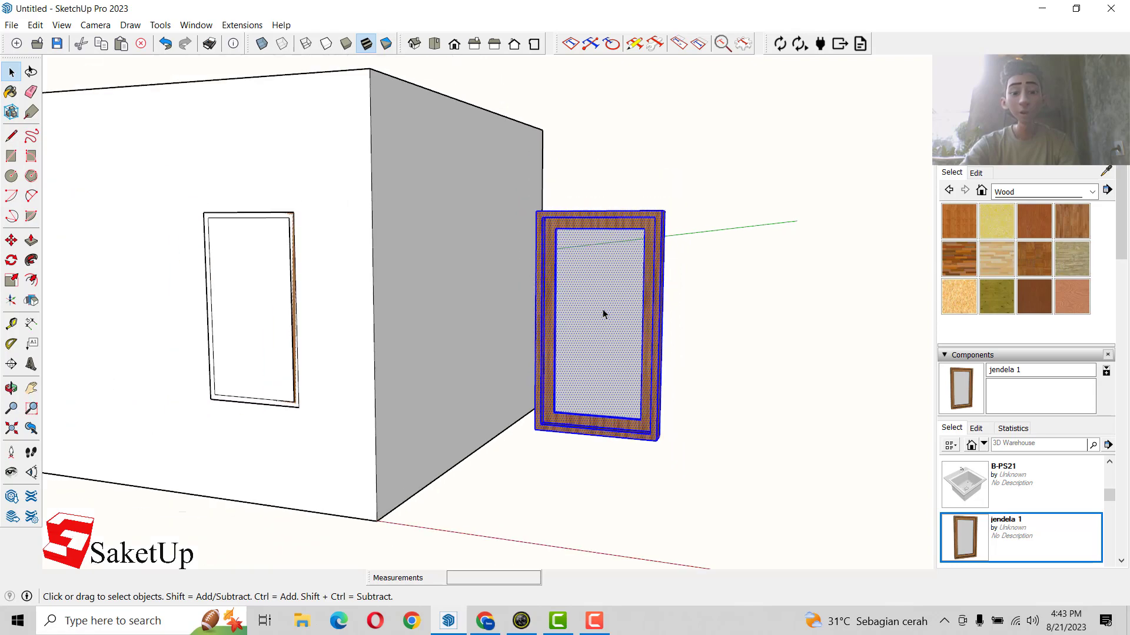
{"action": "middle_click_drag", "start_coordinate": [605, 312], "coordinate": [640, 235]}
Step: Make the window a component named tes jendela that glues to any surface
{"action": "right_click", "coordinate": [640, 231]}
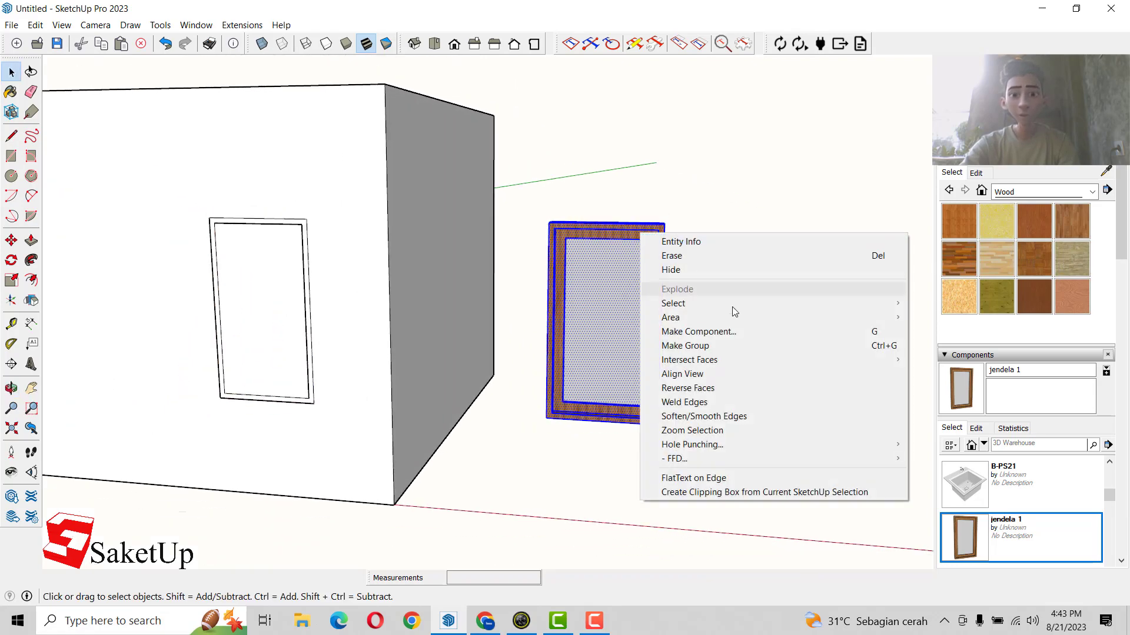
{"action": "left_click", "coordinate": [746, 331]}
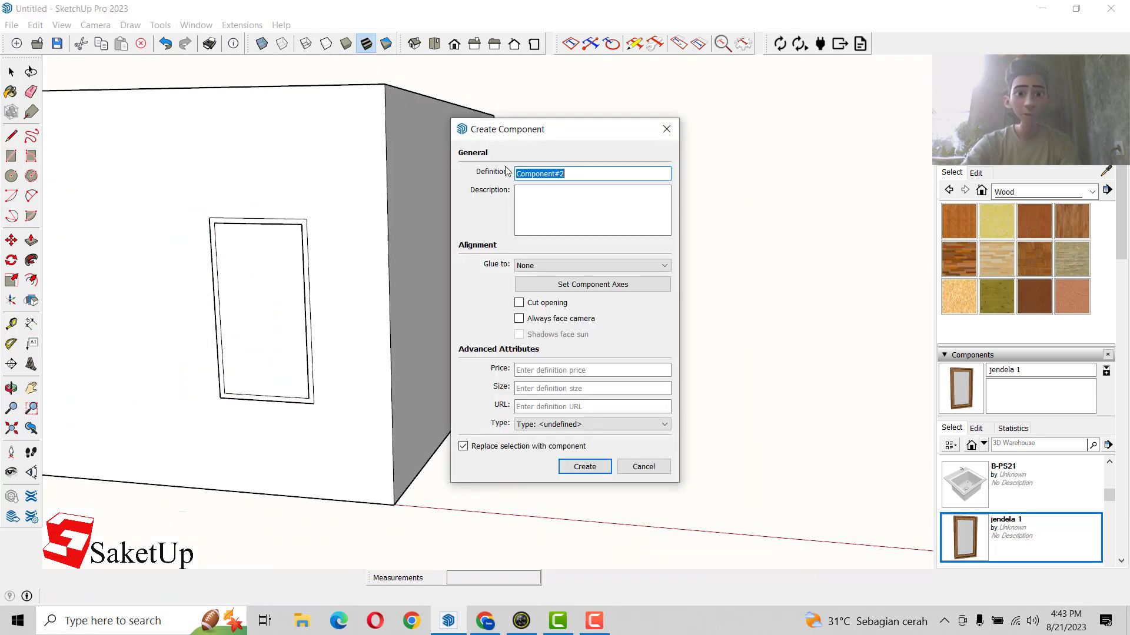
{"action": "left_click", "coordinate": [545, 174]}
{"action": "type", "text": "tes jendela"}
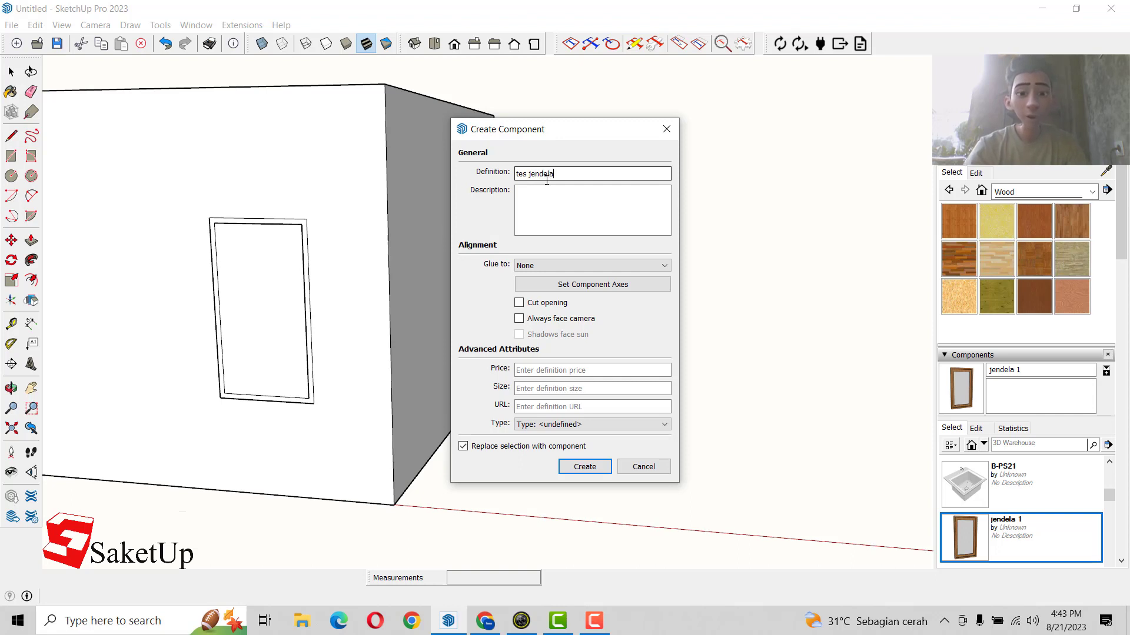
{"action": "left_click", "coordinate": [539, 268]}
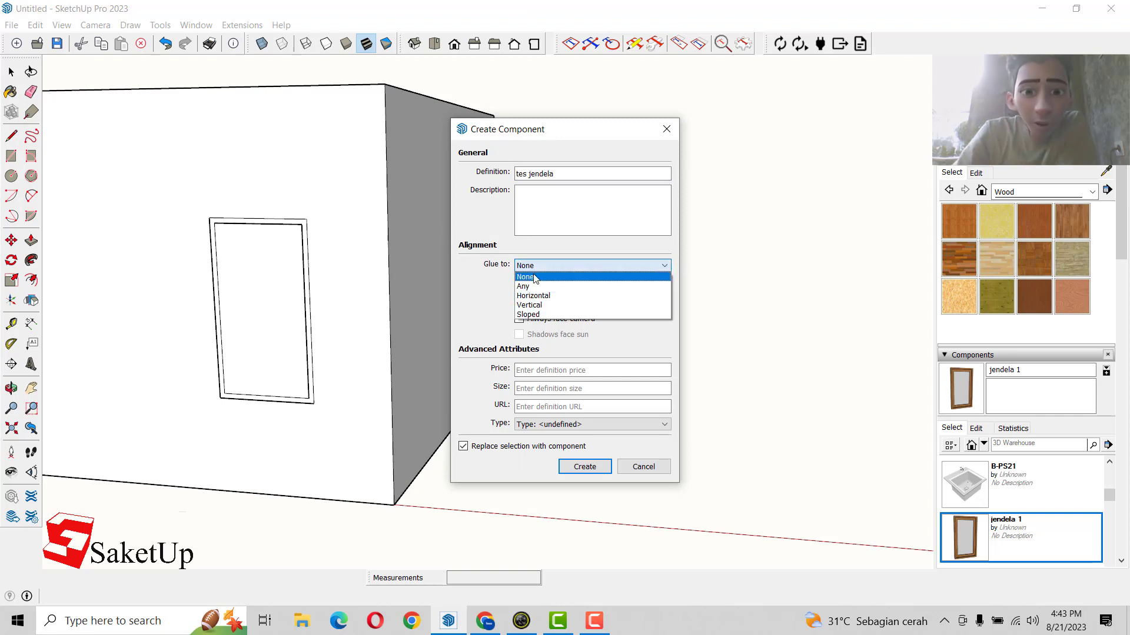
{"action": "left_click", "coordinate": [528, 284]}
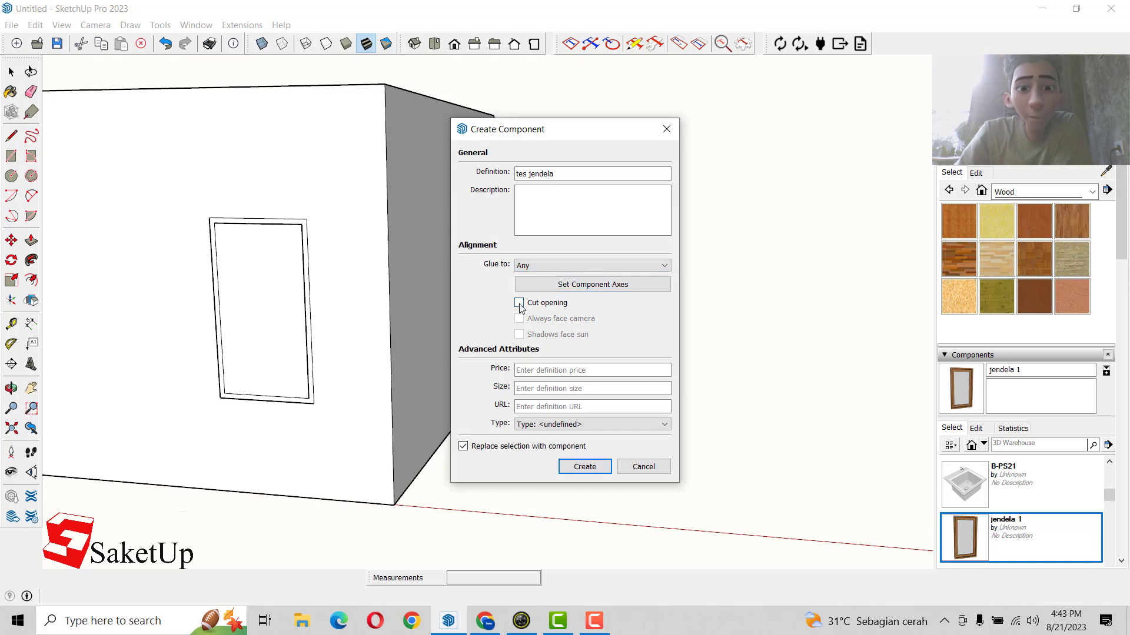
Step: Set the component axes on the window frame and create the tes jendela component
{"action": "left_click", "coordinate": [577, 287]}
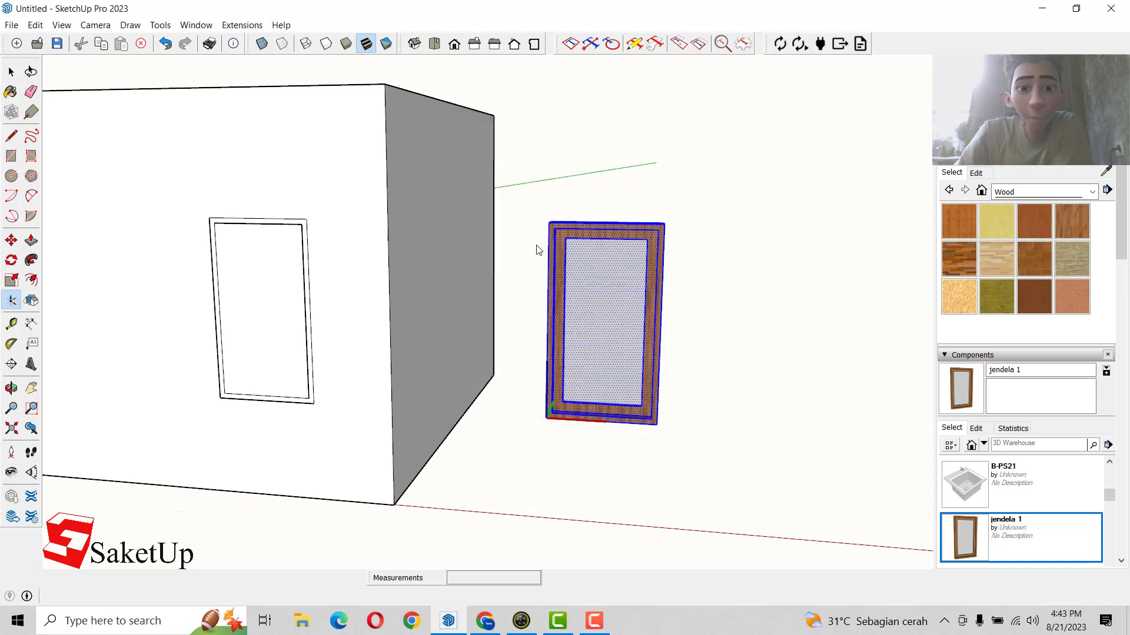
{"action": "mouse_move", "coordinate": [537, 247]}
{"action": "middle_mouse_down"}
{"action": "mouse_move", "coordinate": [547, 259]}
{"action": "mouse_move", "coordinate": [582, 232]}
{"action": "middle_mouse_up"}
{"action": "scroll", "coordinate": [591, 271], "scroll_direction": "up", "scroll_amount": 5}
{"action": "scroll", "coordinate": [600, 279], "scroll_direction": "up", "scroll_amount": 2}
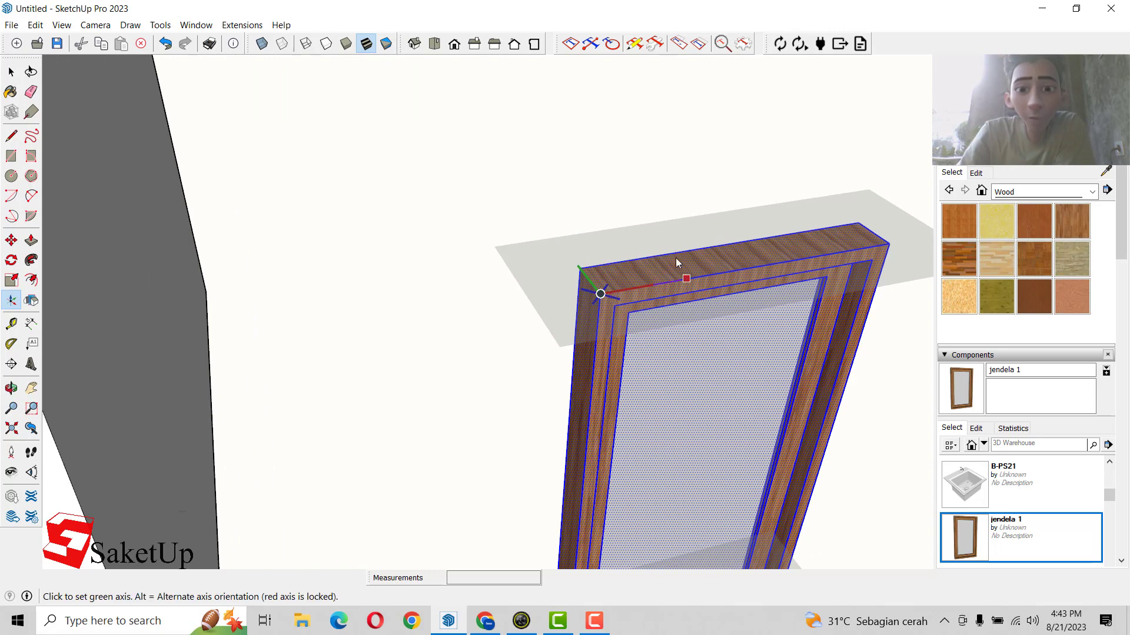
{"action": "left_click", "coordinate": [619, 86]}
{"action": "type", "text": "tes jendela"}
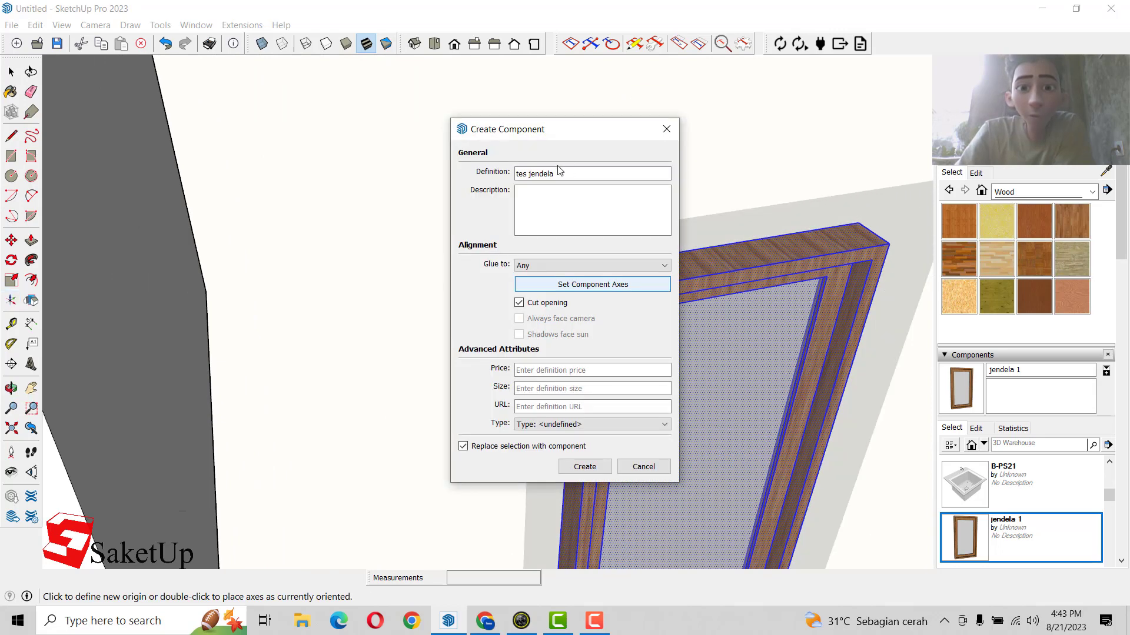
{"action": "left_click", "coordinate": [584, 466]}
{"action": "scroll", "coordinate": [524, 259], "scroll_direction": "down", "scroll_amount": 5}
{"action": "scroll", "coordinate": [724, 393], "scroll_direction": "down", "scroll_amount": 3}
Step: Place tes jendela windows from the Components panel on the house's front and right side walls
{"action": "left_click", "coordinate": [725, 338]}
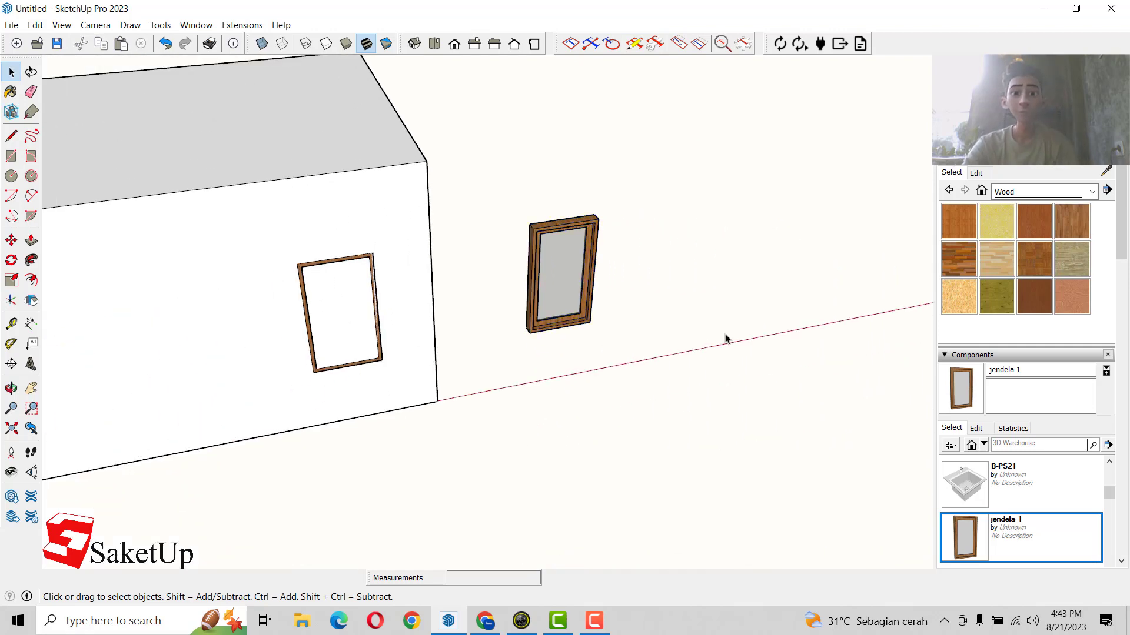
{"action": "scroll", "coordinate": [1027, 492], "scroll_direction": "down", "scroll_amount": 3}
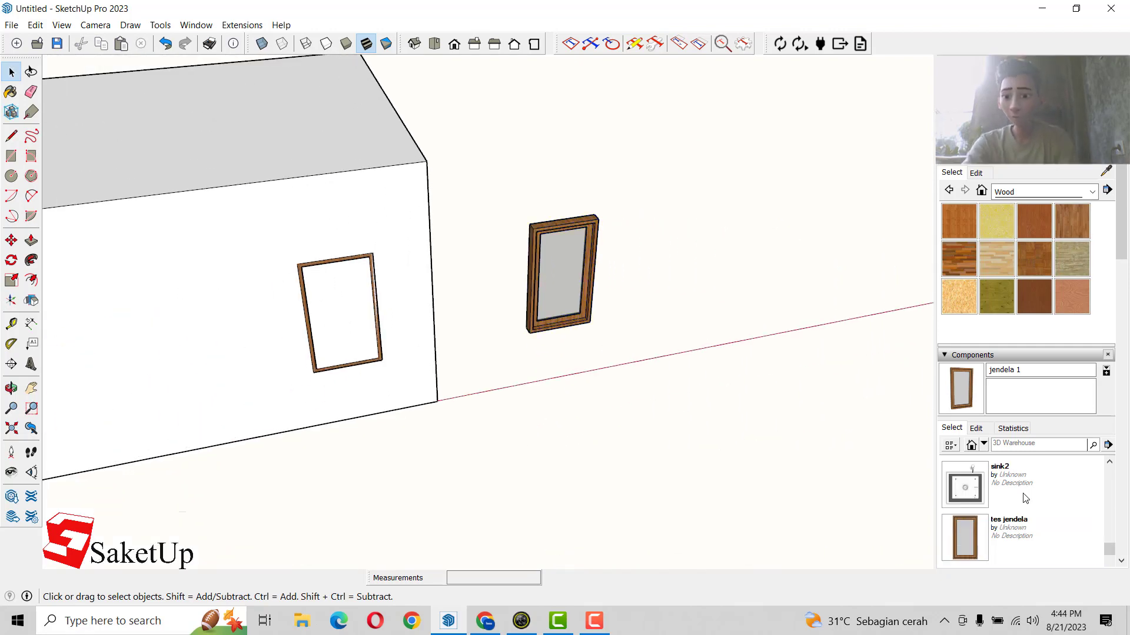
{"action": "left_click", "coordinate": [981, 532]}
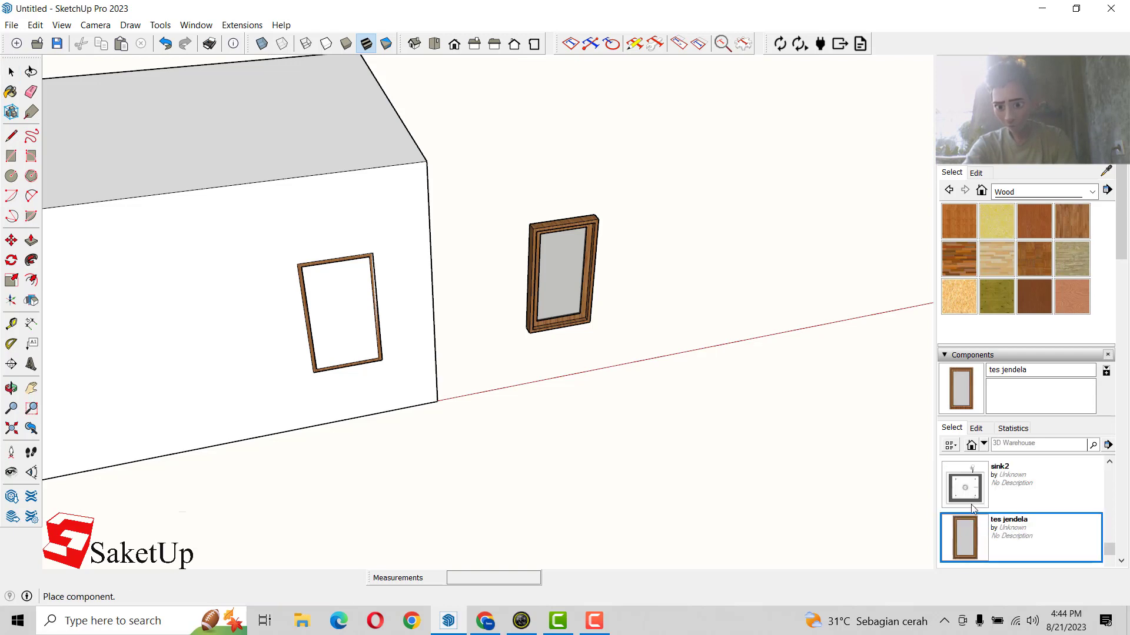
{"action": "scroll", "coordinate": [865, 506], "scroll_direction": "down", "scroll_amount": 3}
{"action": "left_click", "coordinate": [865, 506]}
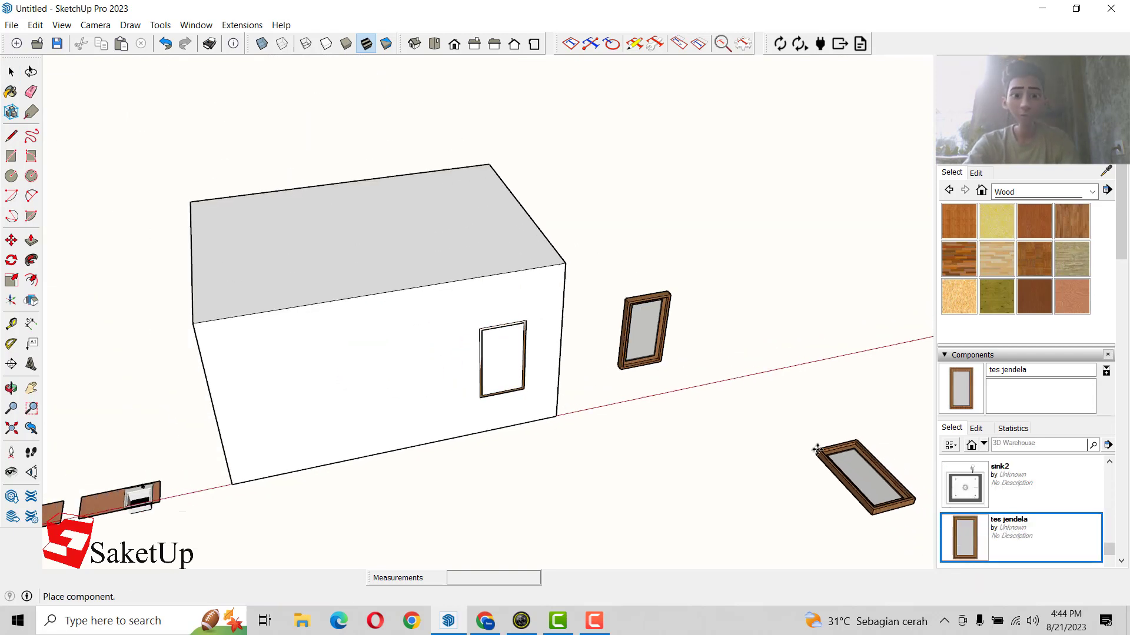
{"action": "mouse_move", "coordinate": [756, 429]}
{"action": "middle_mouse_down"}
{"action": "mouse_move", "coordinate": [690, 438]}
{"action": "mouse_move", "coordinate": [700, 445]}
{"action": "middle_mouse_up"}
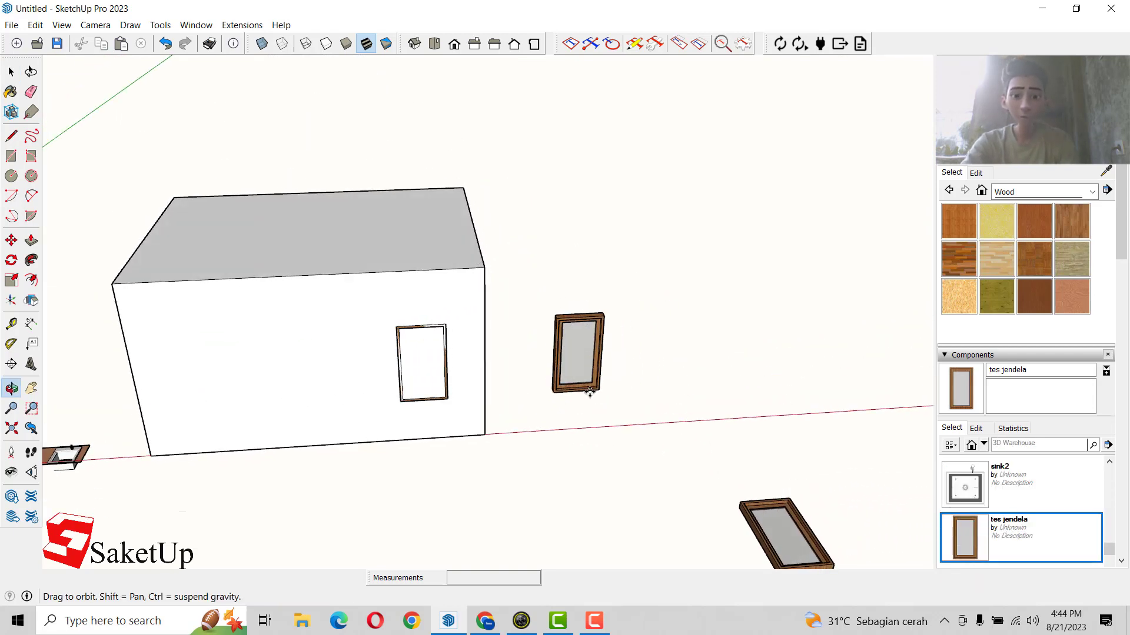
{"action": "scroll", "coordinate": [465, 306], "scroll_direction": "up", "scroll_amount": 3}
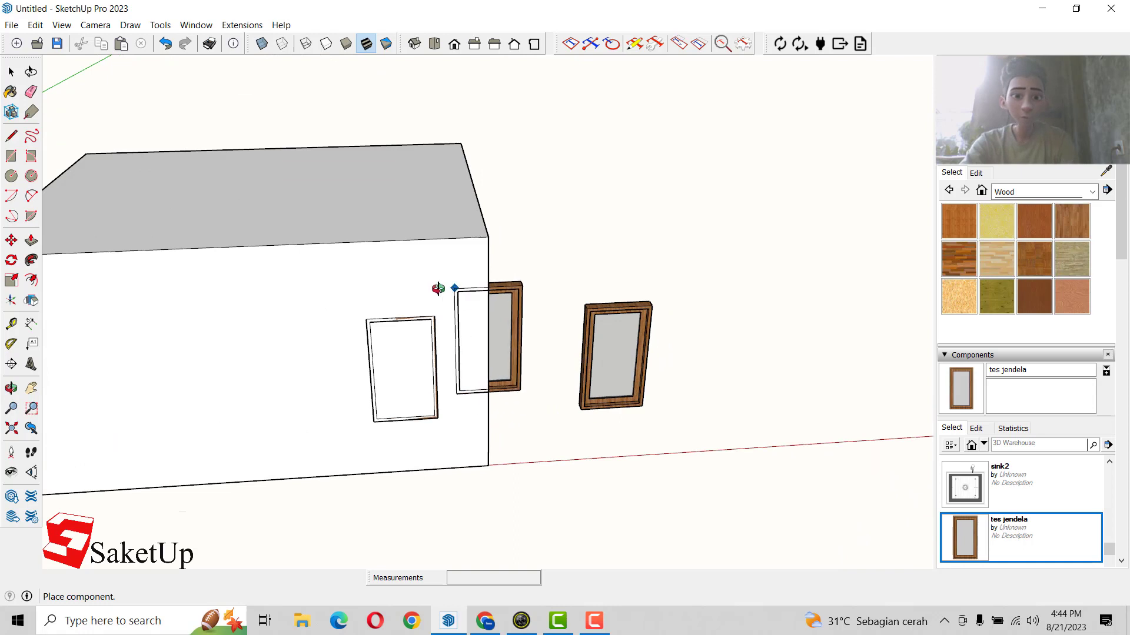
{"action": "mouse_move", "coordinate": [438, 288]}
{"action": "middle_mouse_down"}
{"action": "mouse_move", "coordinate": [264, 370]}
{"action": "mouse_move", "coordinate": [396, 263]}
{"action": "middle_mouse_up"}
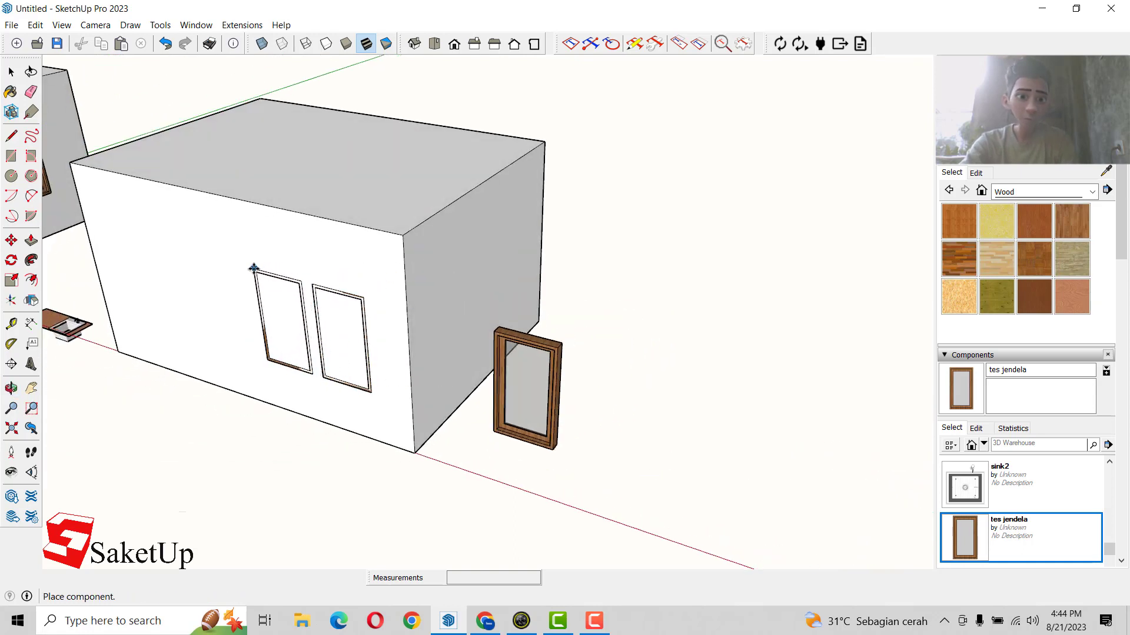
{"action": "left_click", "coordinate": [291, 287]}
{"action": "left_click", "coordinate": [965, 536]}
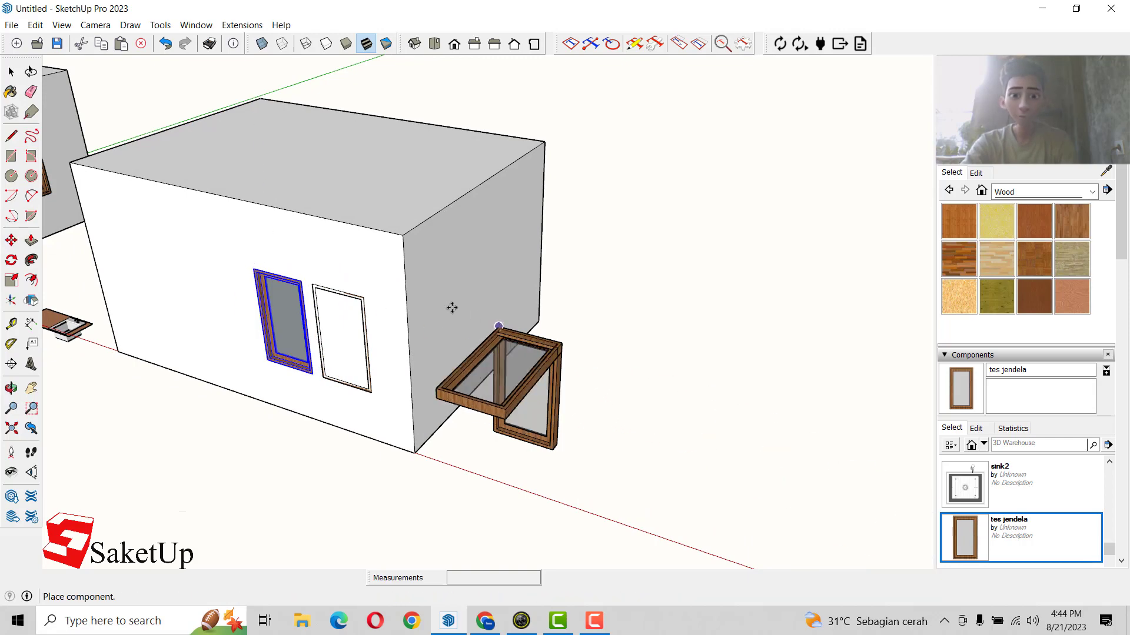
{"action": "left_click", "coordinate": [424, 278]}
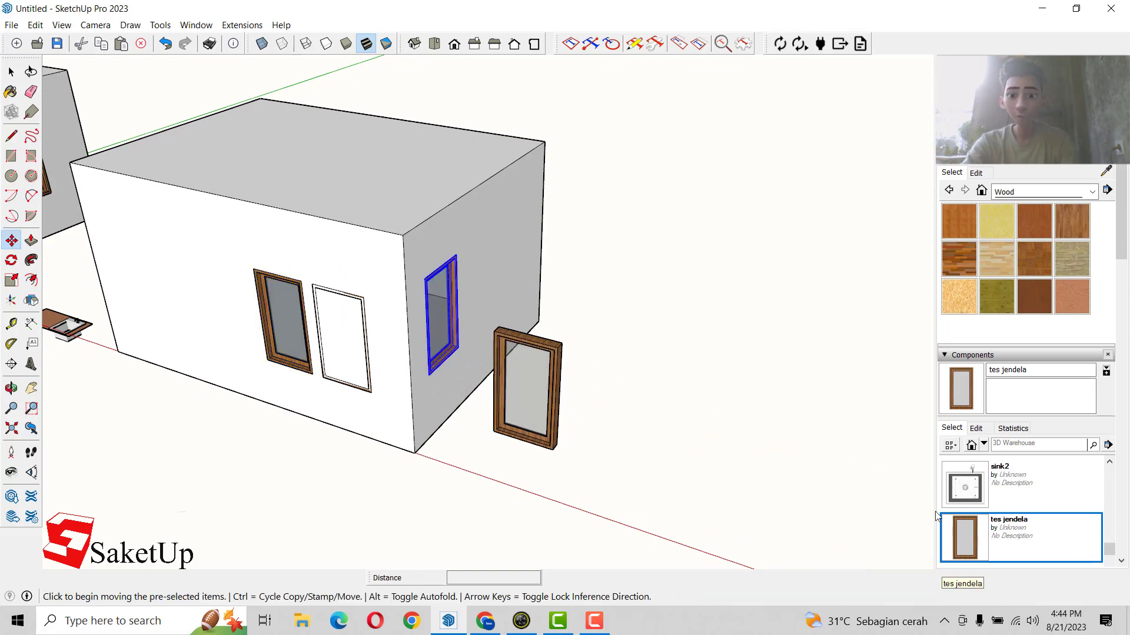
Step: Copy the side-wall window further along the same wall
{"action": "scroll", "coordinate": [493, 338], "scroll_direction": "up", "scroll_amount": 3}
{"action": "mouse_move", "coordinate": [348, 260]}
{"action": "middle_mouse_down"}
{"action": "mouse_move", "coordinate": [325, 359]}
{"action": "mouse_move", "coordinate": [426, 336]}
{"action": "middle_mouse_up"}
{"action": "key", "text": "ctrl"}
{"action": "left_click", "coordinate": [419, 226]}
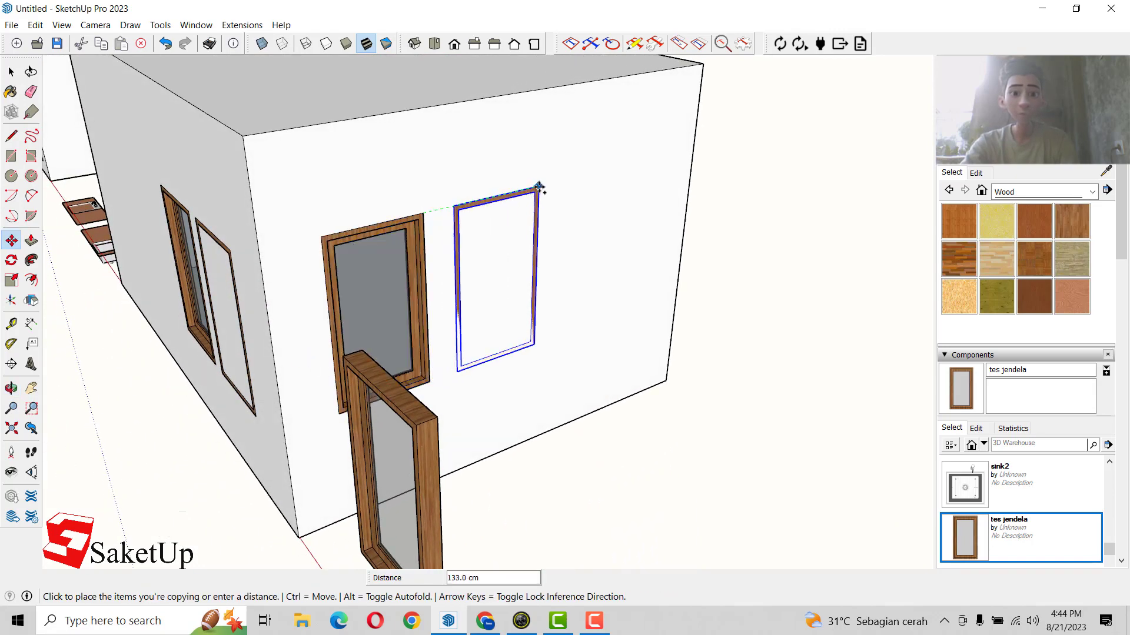
{"action": "left_click", "coordinate": [534, 199]}
{"action": "key", "text": "space"}
Step: Make the copied window unique and move its bottom rail down to lengthen it
{"action": "right_click", "coordinate": [536, 198]}
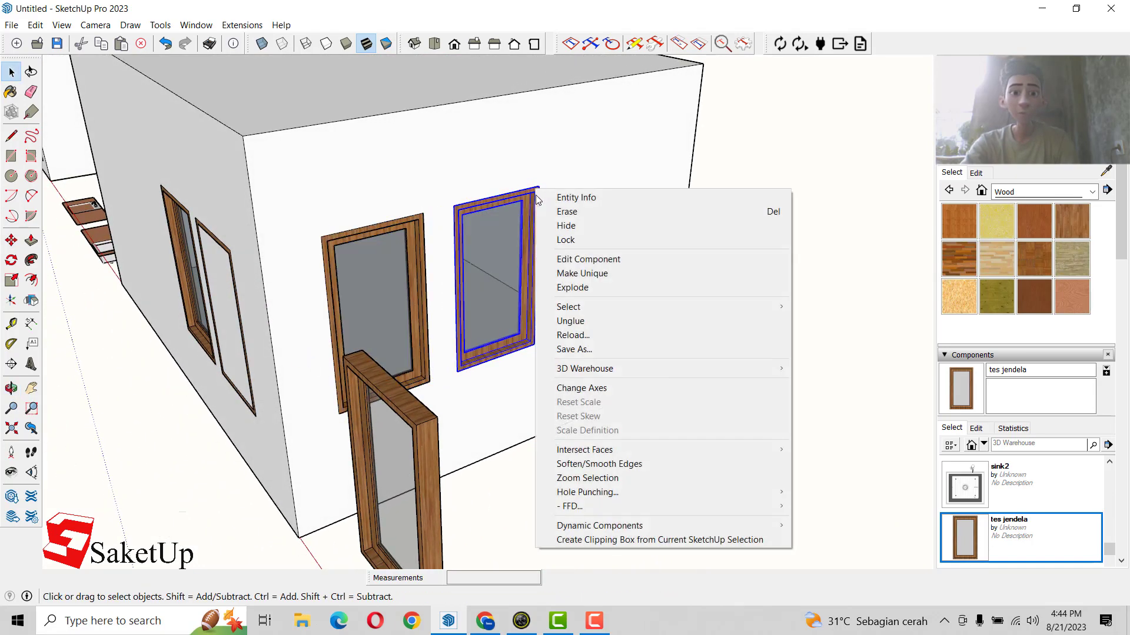
{"action": "left_click", "coordinate": [612, 273]}
{"action": "left_click_drag", "start_coordinate": [611, 418], "coordinate": [560, 391]}
{"action": "double_click", "coordinate": [533, 321]}
{"action": "key", "text": "m"}
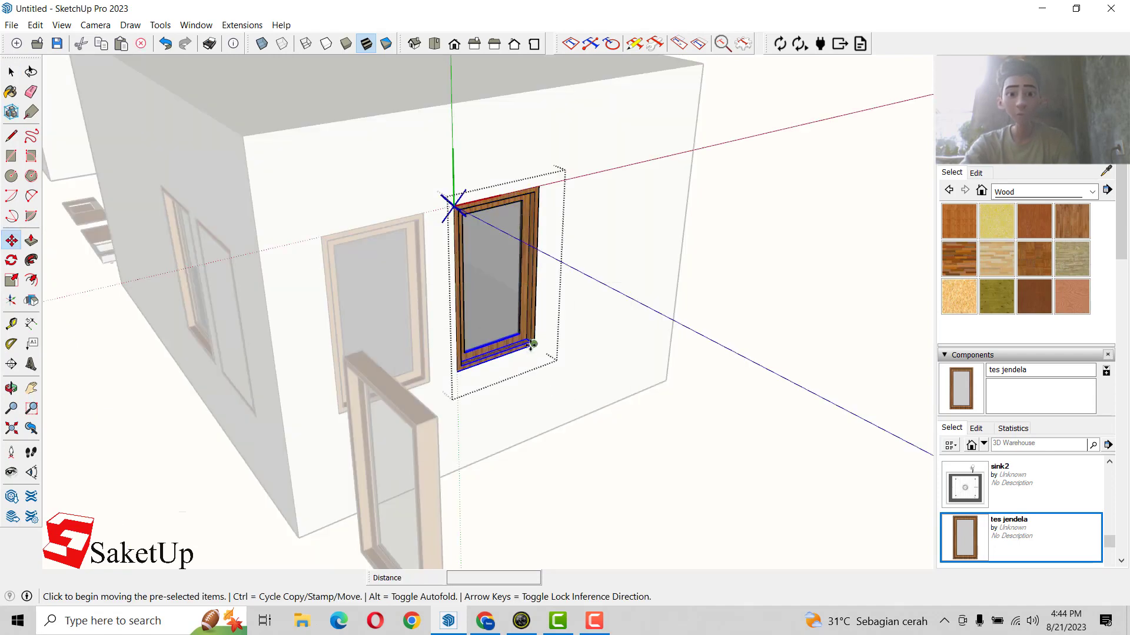
{"action": "left_click", "coordinate": [534, 344]}
{"action": "left_click", "coordinate": [534, 464]}
{"action": "key", "text": "space"}
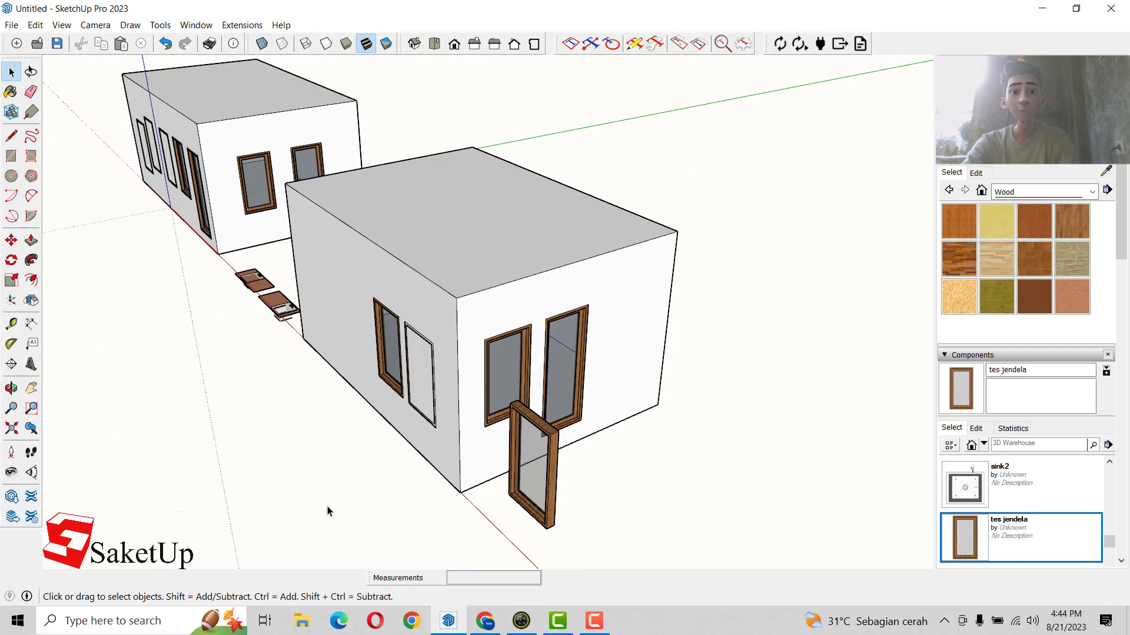
Step: Orbit out to view the house with its windows and the sink counters
{"action": "middle_click_drag", "start_coordinate": [328, 511], "coordinate": [746, 380]}
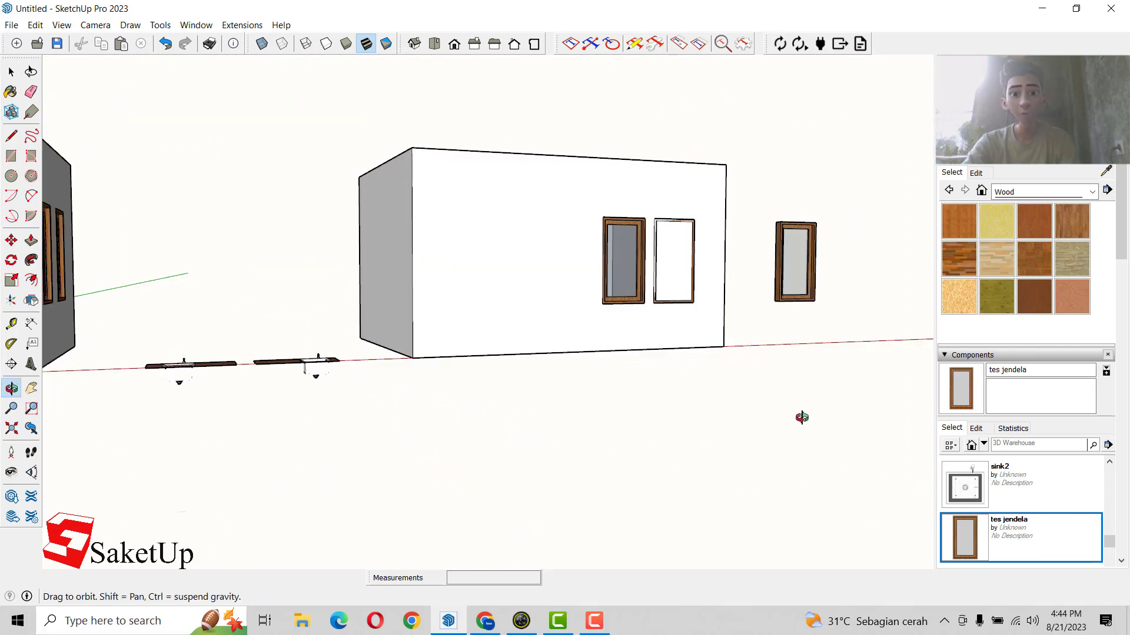
{"action": "scroll", "coordinate": [692, 262], "scroll_direction": "up", "scroll_amount": 2}
{"action": "scroll", "coordinate": [691, 262], "scroll_direction": "up", "scroll_amount": 3}
{"action": "scroll", "coordinate": [691, 262], "scroll_direction": "up", "scroll_amount": 2}
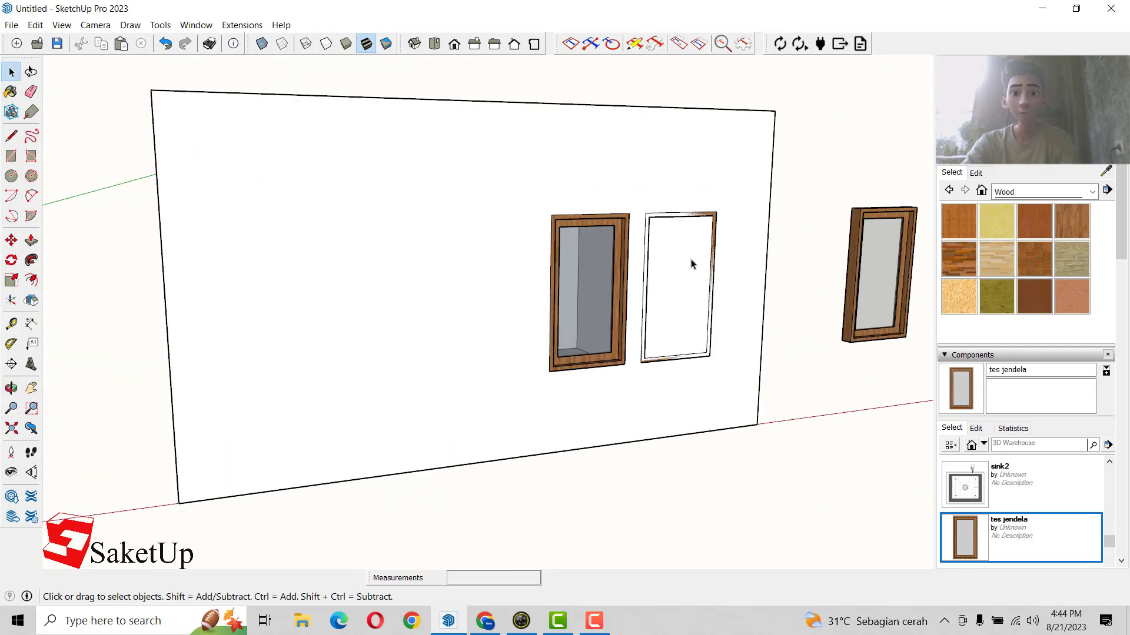
{"action": "scroll", "coordinate": [691, 262], "scroll_direction": "down", "scroll_amount": 2}
{"action": "middle_click_drag", "start_coordinate": [681, 330], "coordinate": [717, 381]}
{"action": "scroll", "coordinate": [718, 264], "scroll_direction": "down", "scroll_amount": 2}
{"action": "scroll", "coordinate": [540, 383], "scroll_direction": "down", "scroll_amount": 2}
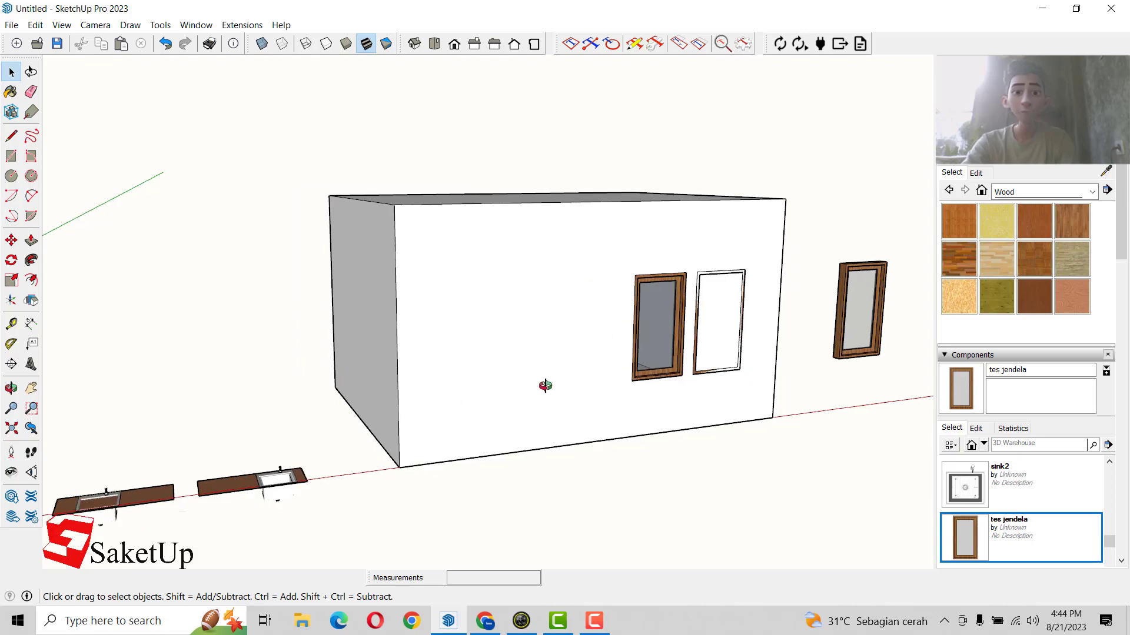